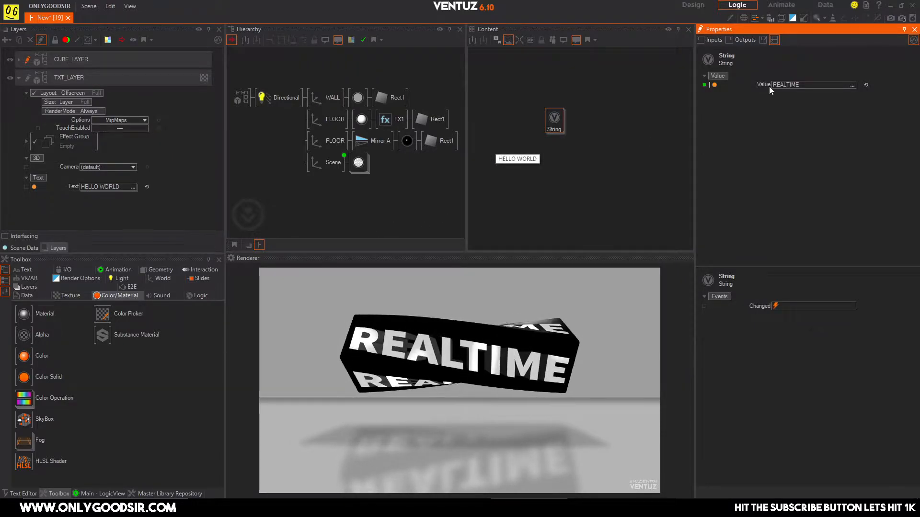
Close the open scene and create a new empty scene with a single 3D layer
{"action": "left_click", "coordinate": [68, 18]}
{"action": "left_click", "coordinate": [474, 258]}
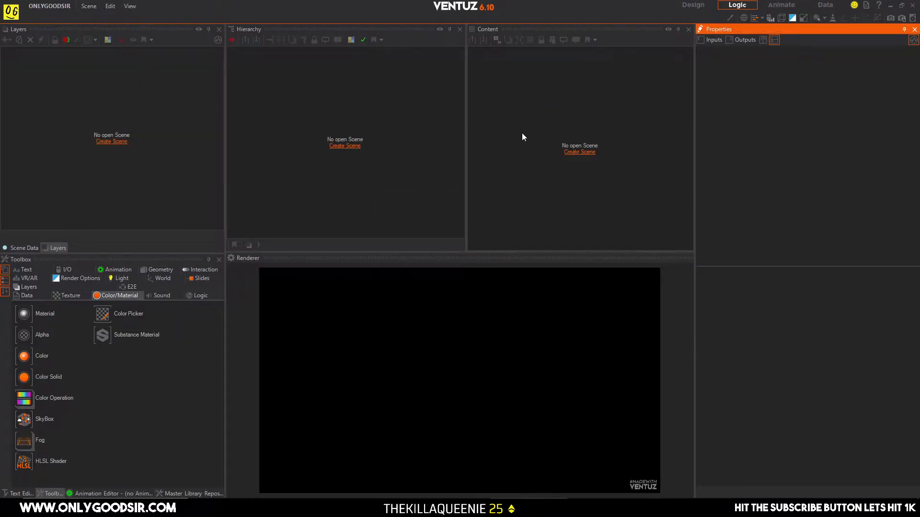
{"action": "left_click", "coordinate": [350, 143]}
{"action": "left_click", "coordinate": [372, 161]}
{"action": "middle_click_drag", "start_coordinate": [305, 139], "coordinate": [329, 88]}
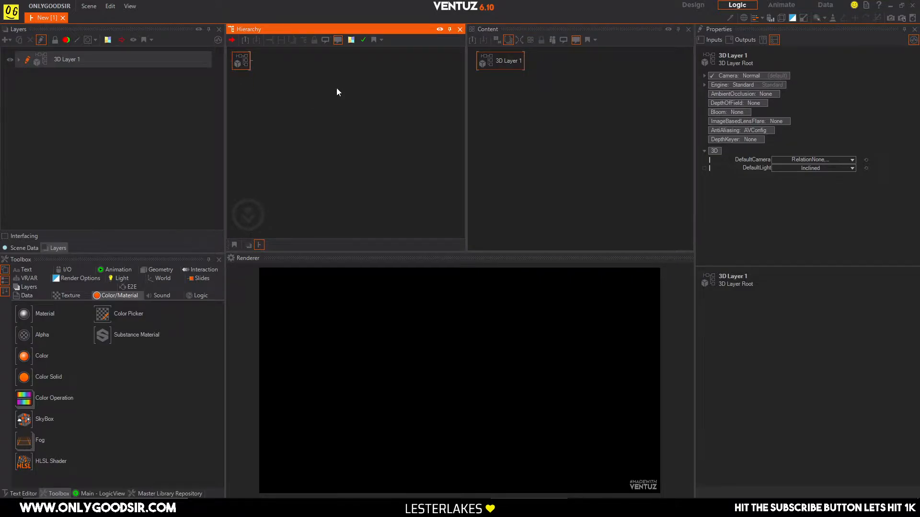
Minimize Ventuz and launch Blender
{"action": "left_click", "coordinate": [892, 7]}
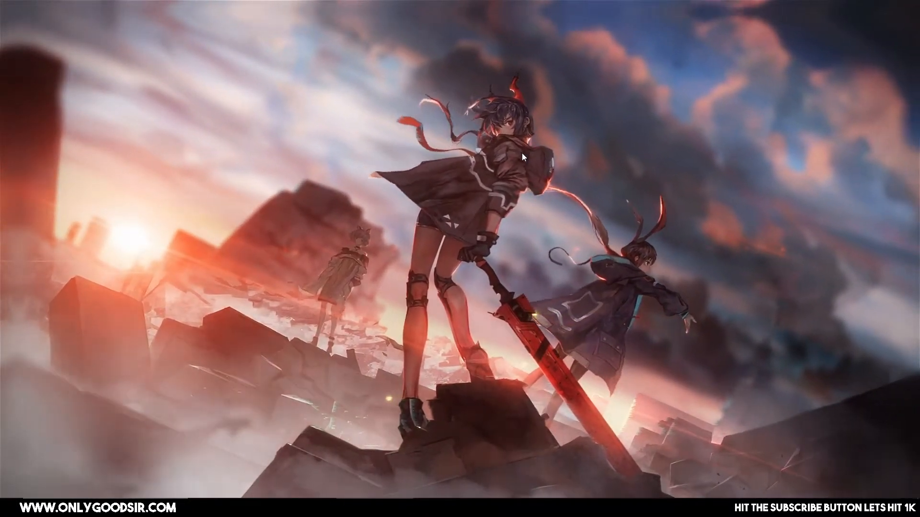
{"action": "key", "text": "super"}
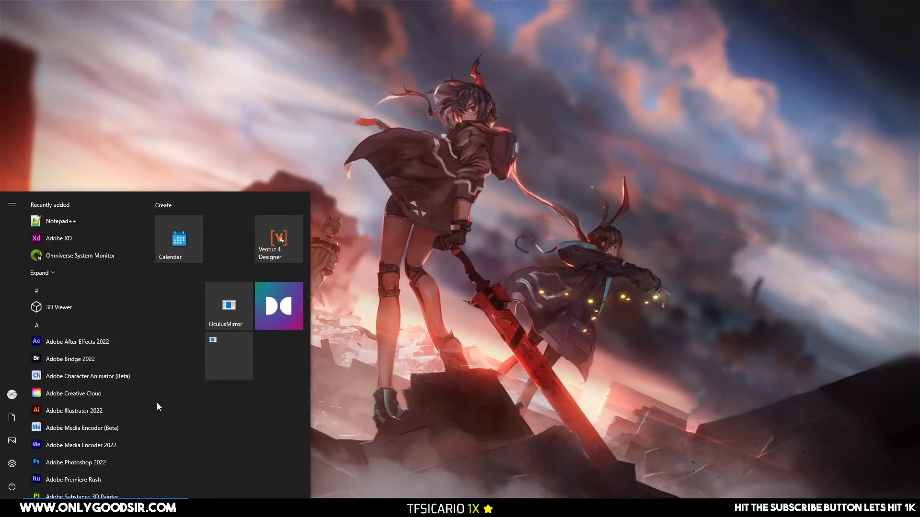
{"action": "type", "text": "blen"}
{"action": "key", "text": "Return"}
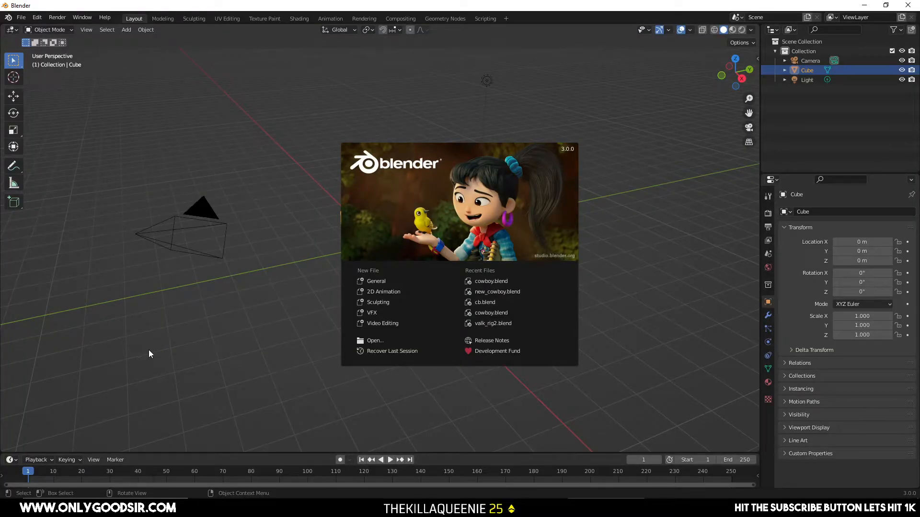
Dismiss the splash screen and delete the default light and camera, keeping only the cube
{"action": "left_click", "coordinate": [283, 133]}
{"action": "left_click", "coordinate": [349, 76]}
{"action": "left_click_drag", "start_coordinate": [515, 57], "coordinate": [351, 155]}
{"action": "left_click_drag", "start_coordinate": [171, 177], "coordinate": [222, 269], "text": "shift"}
{"action": "key", "text": "Delete"}
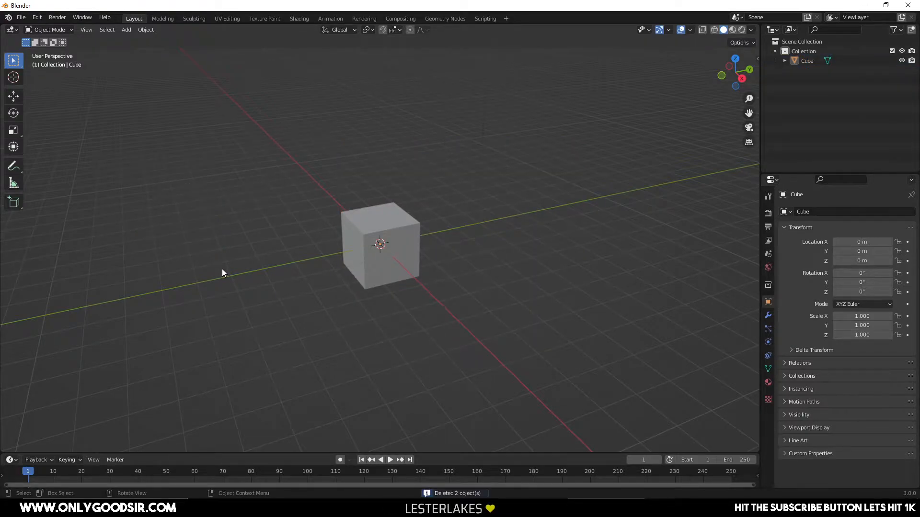
Stretch the cube along the Y axis to a scale of about 2.8 and apply all transforms
{"action": "left_click", "coordinate": [416, 247]}
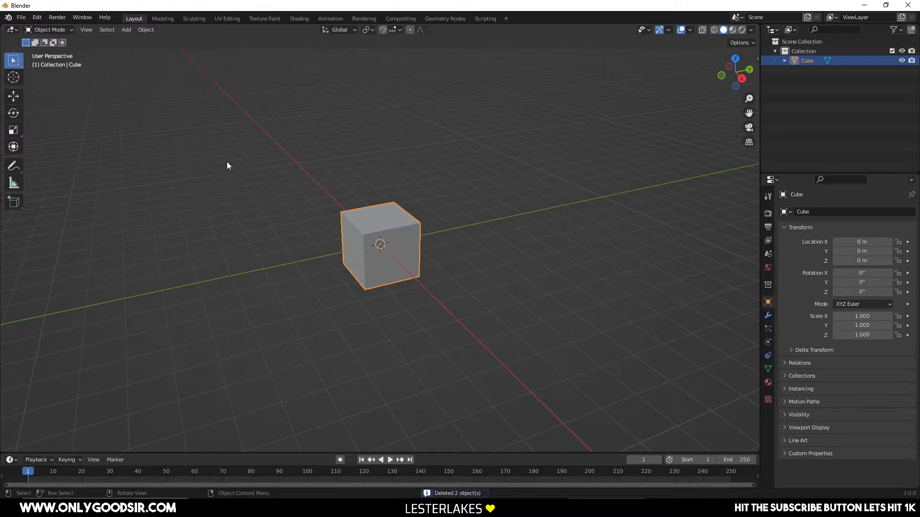
{"action": "left_click", "coordinate": [14, 130]}
{"action": "left_click_drag", "start_coordinate": [413, 237], "coordinate": [375, 283]}
{"action": "middle_click_drag", "start_coordinate": [375, 280], "coordinate": [399, 258]}
{"action": "key", "text": "s"}
{"action": "key", "text": "Escape"}
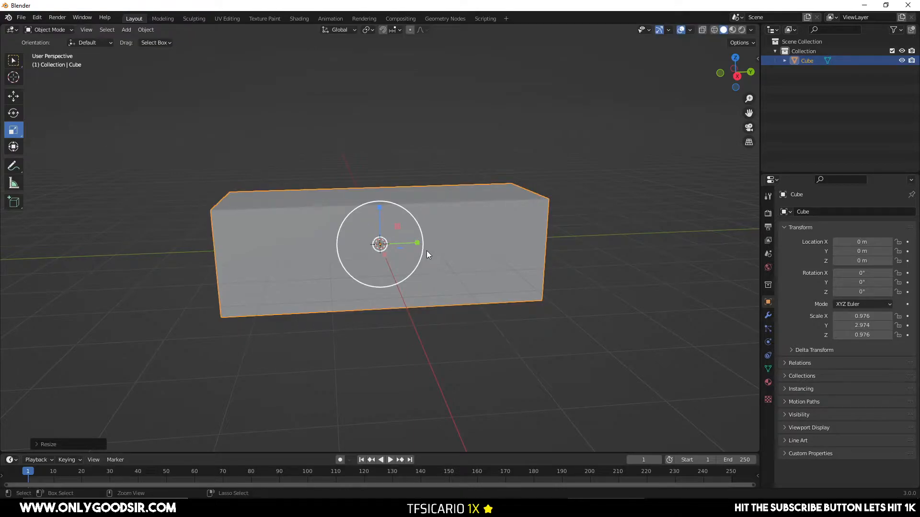
{"action": "key", "text": "s"}
{"action": "left_click", "coordinate": [417, 244]}
{"action": "key", "text": "ctrl+z"}
{"action": "left_click_drag", "start_coordinate": [417, 244], "coordinate": [412, 244]}
{"action": "middle_click_drag", "start_coordinate": [354, 255], "coordinate": [386, 254]}
{"action": "scroll", "coordinate": [390, 261], "scroll_direction": "up", "scroll_amount": 4}
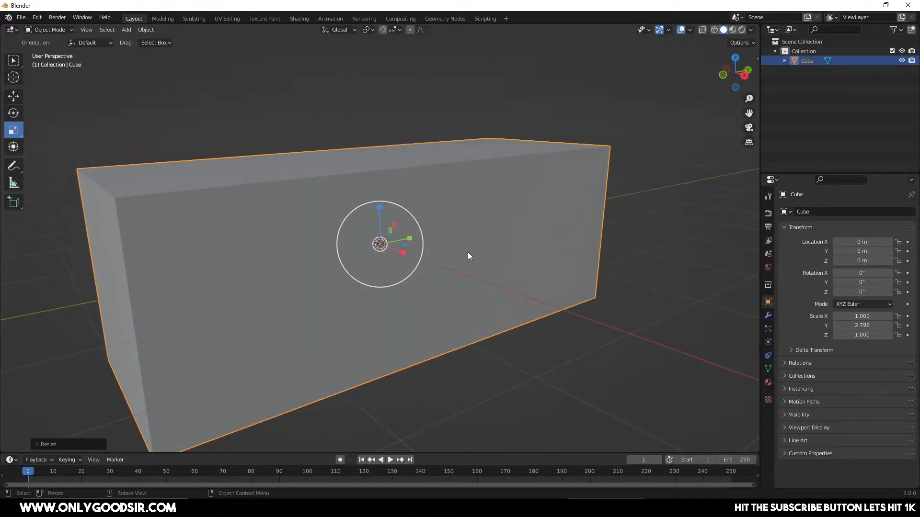
{"action": "key", "text": "ctrl+a"}
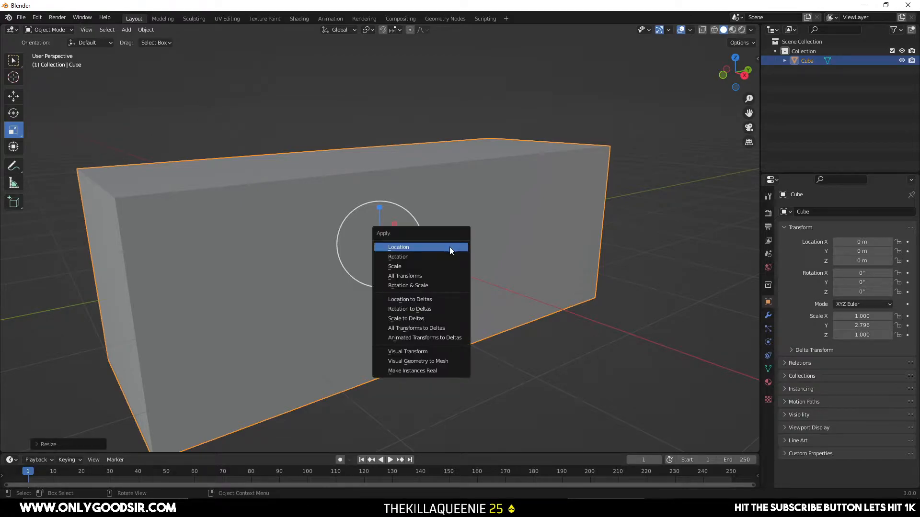
{"action": "left_click", "coordinate": [433, 272]}
Bevel all edges of the box in Edit Mode with a width of about 0.13 m
{"action": "key", "text": "Tab"}
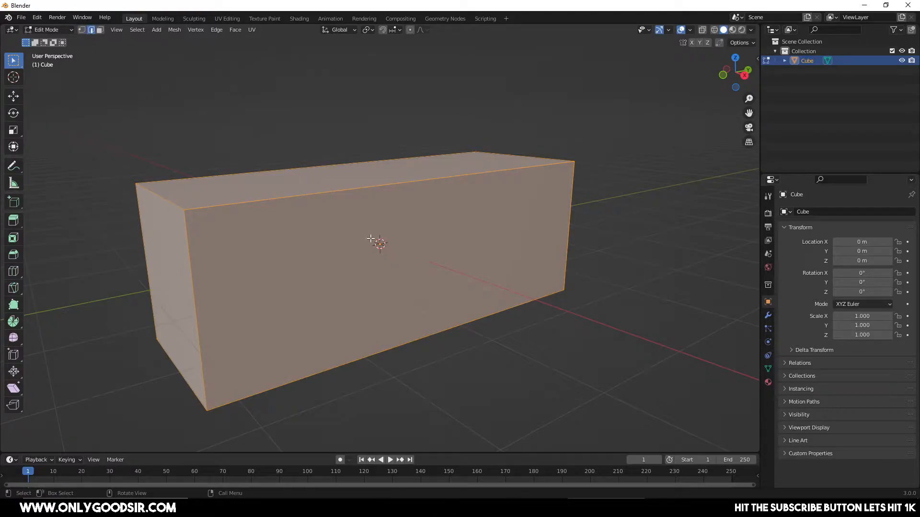
{"action": "right_click", "coordinate": [303, 217]}
{"action": "left_click", "coordinate": [288, 231]}
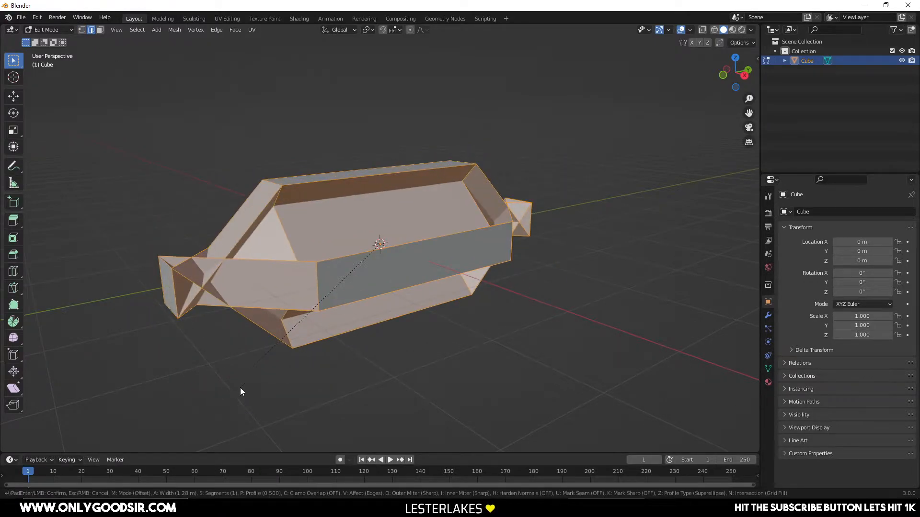
{"action": "left_click", "coordinate": [420, 339]}
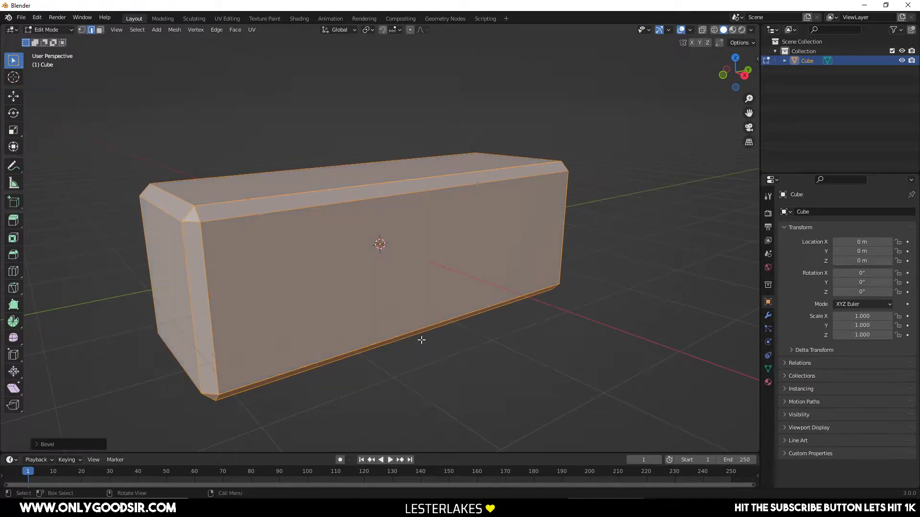
Increase the bevel's segments to round the edges and reduce its width to about 0.09 m
{"action": "left_click", "coordinate": [37, 445]}
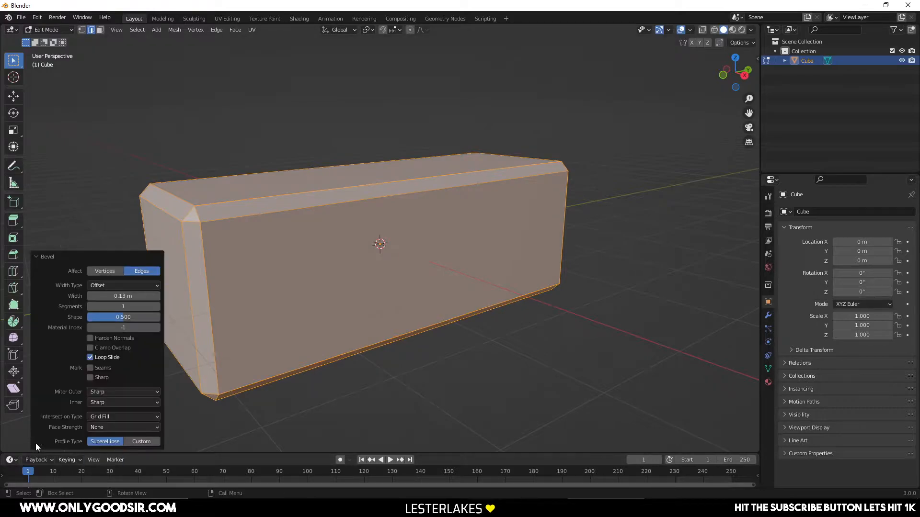
{"action": "left_click", "coordinate": [156, 306]}
{"action": "left_click", "coordinate": [157, 306]}
{"action": "left_click", "coordinate": [156, 306]}
{"action": "left_click", "coordinate": [156, 306]}
{"action": "mouse_move", "coordinate": [126, 296]}
{"action": "left_mouse_down"}
{"action": "mouse_move", "coordinate": [136, 296]}
{"action": "mouse_move", "coordinate": [108, 296]}
{"action": "mouse_move", "coordinate": [134, 306]}
{"action": "left_mouse_up"}
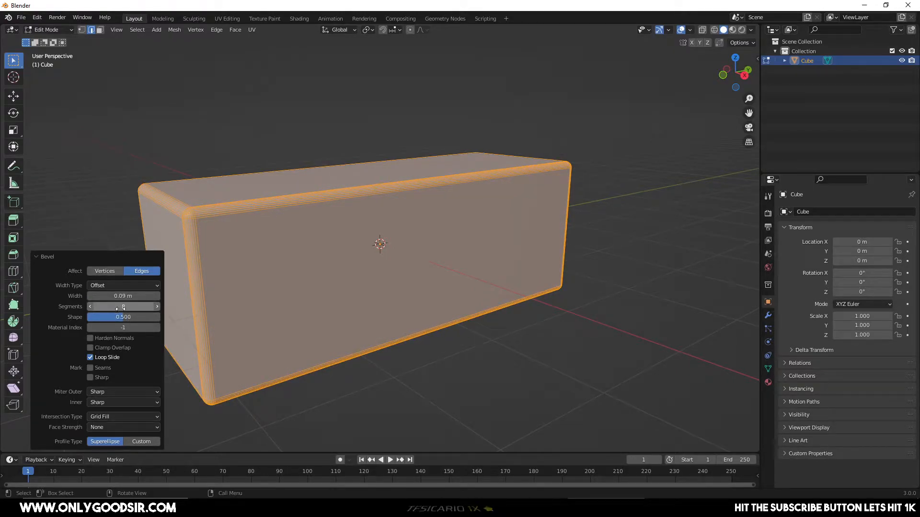
Return to Object Mode and apply smooth shading to the box
{"action": "key", "text": "Tab"}
{"action": "right_click", "coordinate": [282, 208]}
{"action": "left_click", "coordinate": [280, 208]}
{"action": "left_click", "coordinate": [501, 357]}
{"action": "middle_click_drag", "start_coordinate": [502, 357], "coordinate": [608, 283]}
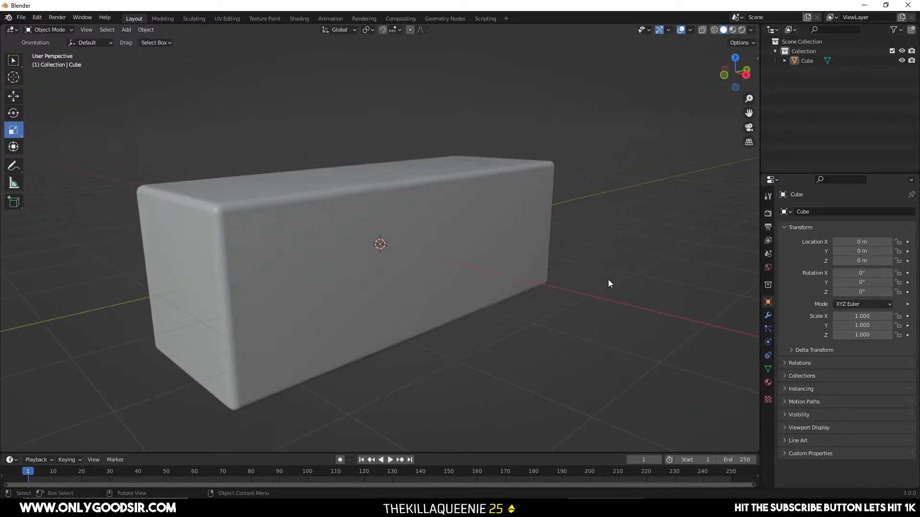
Set the base color of the box's material to near black
{"action": "left_click", "coordinate": [415, 281]}
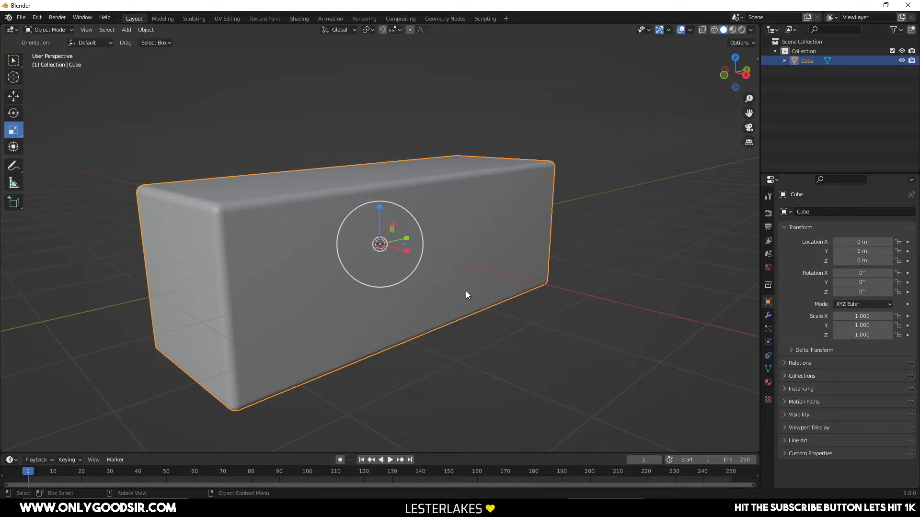
{"action": "left_click", "coordinate": [768, 382]}
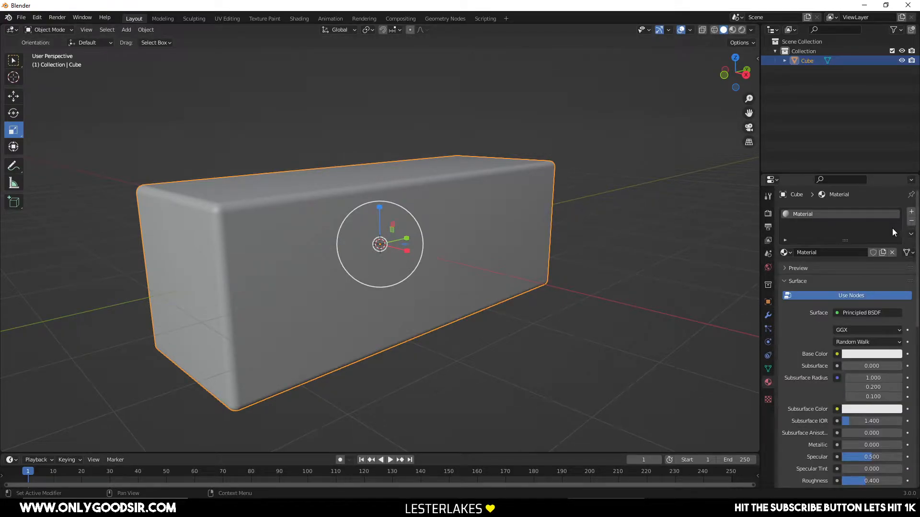
{"action": "left_click", "coordinate": [861, 353]}
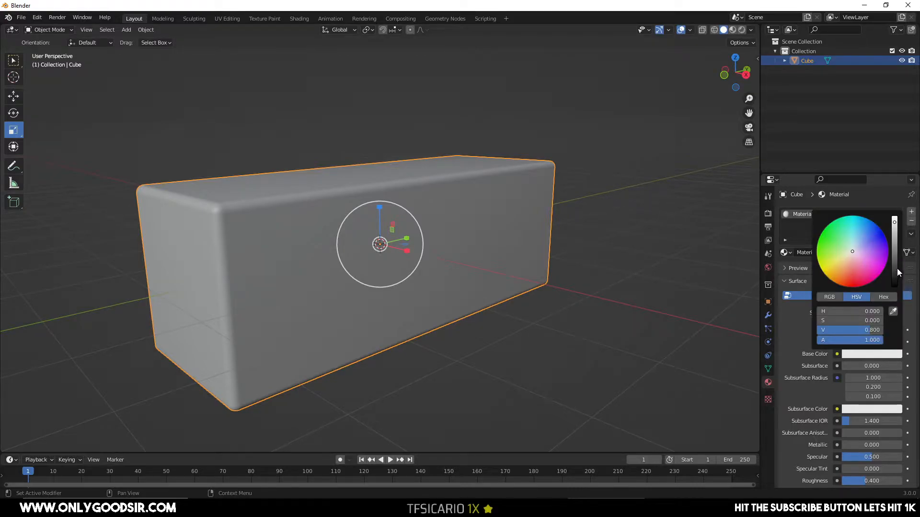
{"action": "left_click_drag", "start_coordinate": [897, 273], "coordinate": [896, 286]}
Switch the viewport to Material Preview and light it with the dark studio environment
{"action": "left_click", "coordinate": [733, 30]}
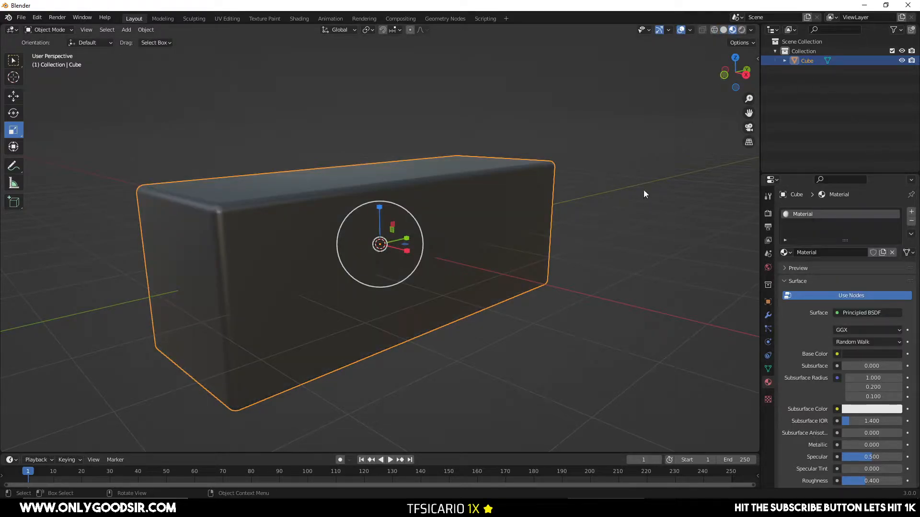
{"action": "left_click", "coordinate": [751, 30]}
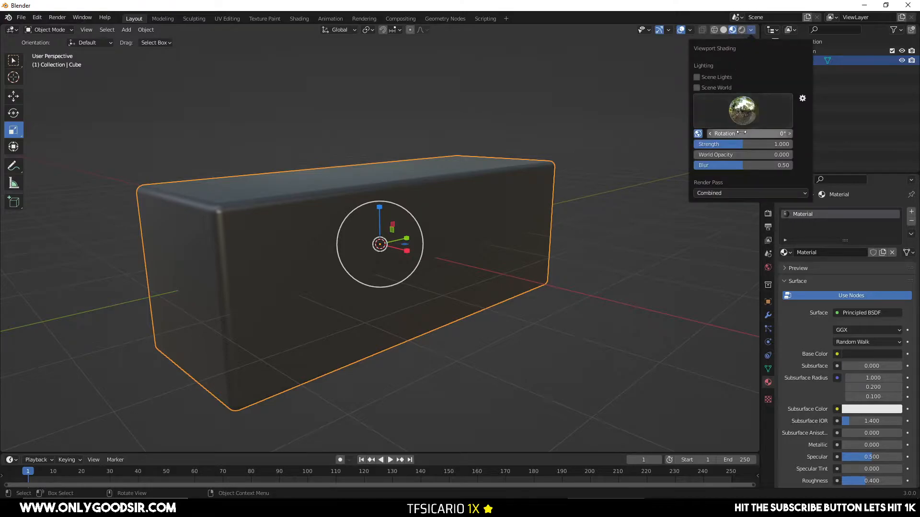
{"action": "left_click", "coordinate": [714, 108]}
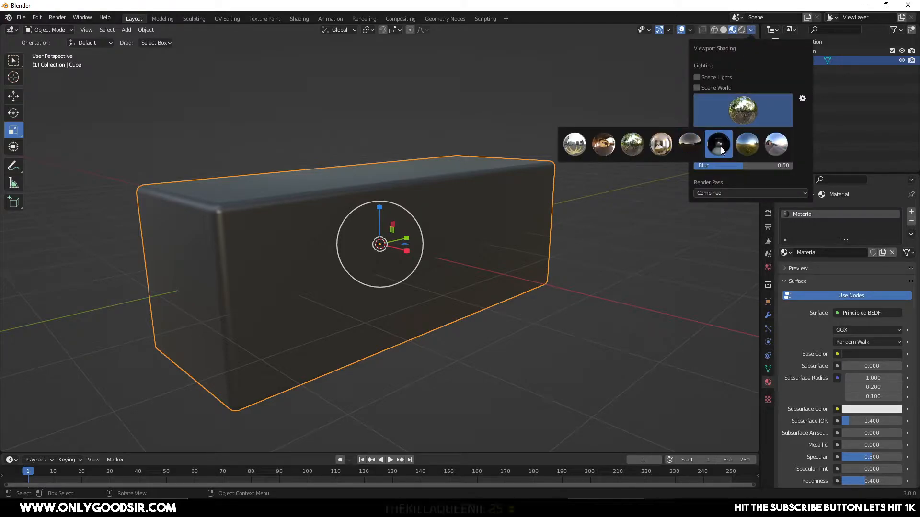
{"action": "left_click", "coordinate": [669, 147]}
{"action": "left_click", "coordinate": [745, 117]}
{"action": "left_click", "coordinate": [719, 145]}
{"action": "middle_click_drag", "start_coordinate": [622, 254], "coordinate": [596, 321]}
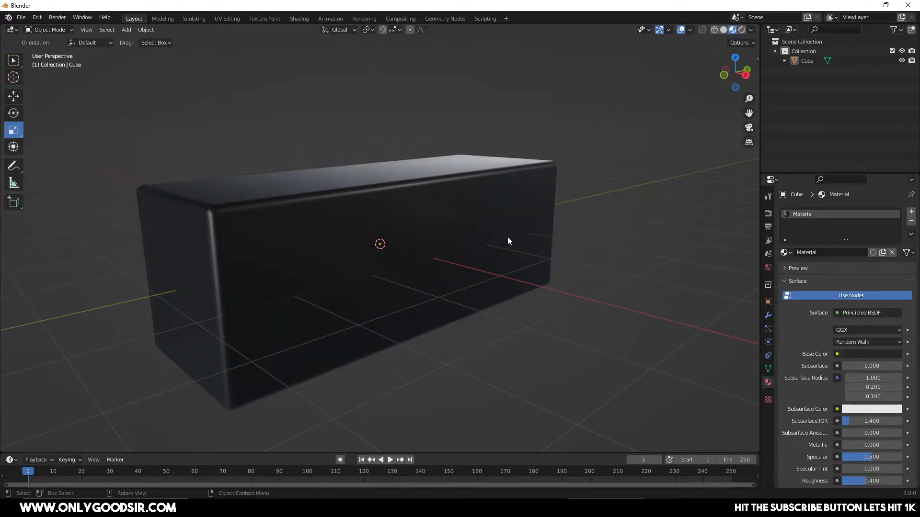
Reselect the box and inspect its dark material and rounded edges from several angles
{"action": "left_click", "coordinate": [524, 237]}
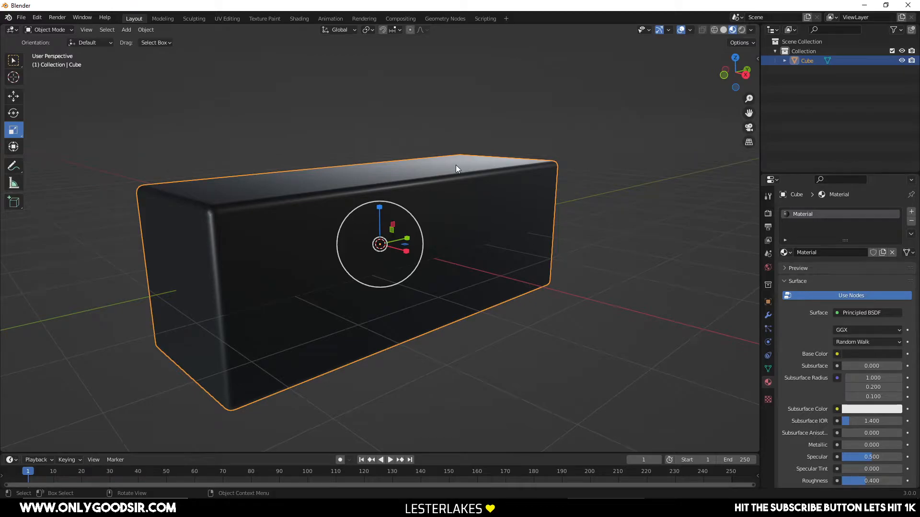
{"action": "scroll", "coordinate": [492, 270], "scroll_direction": "down", "scroll_amount": 2}
{"action": "scroll", "coordinate": [491, 270], "scroll_direction": "up", "scroll_amount": 2}
{"action": "mouse_move", "coordinate": [442, 216]}
{"action": "middle_mouse_down"}
{"action": "mouse_move", "coordinate": [447, 242]}
{"action": "mouse_move", "coordinate": [452, 228]}
{"action": "middle_mouse_up"}
{"action": "middle_click_drag", "start_coordinate": [512, 240], "coordinate": [477, 248]}
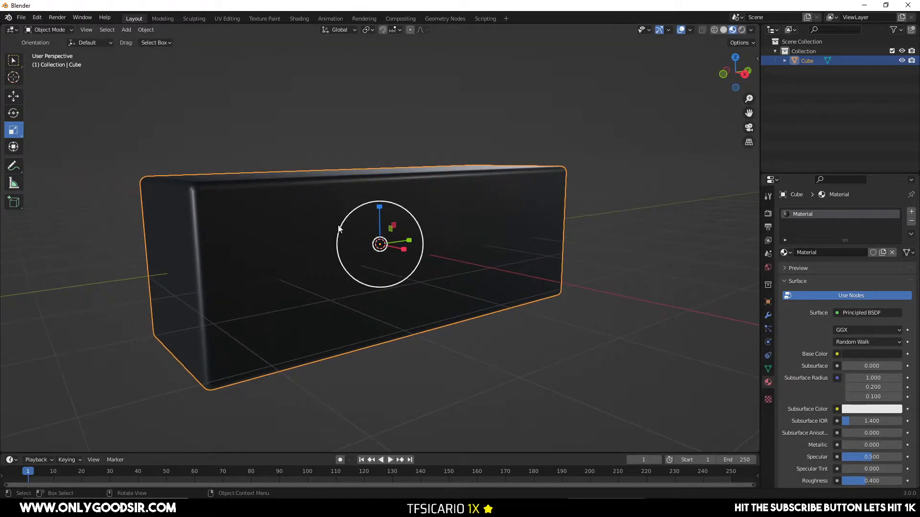
{"action": "middle_click_drag", "start_coordinate": [422, 224], "coordinate": [431, 246]}
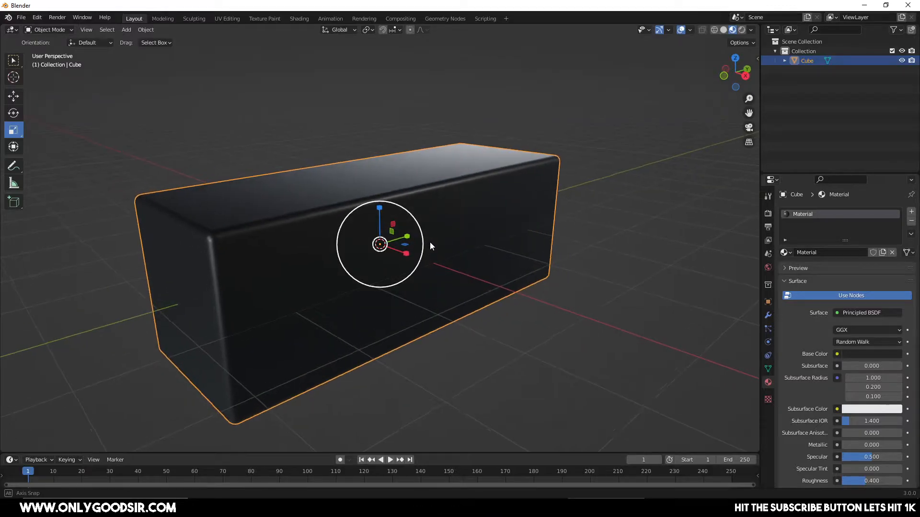
{"action": "middle_click_drag", "start_coordinate": [459, 197], "coordinate": [483, 236]}
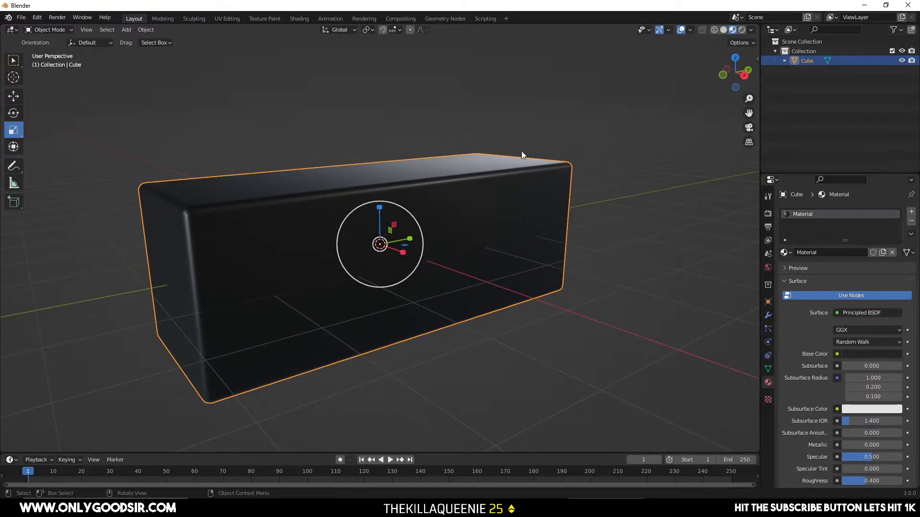
Duplicate the box's long front face in place in Edit Mode and move the copy very slightly outward along X
{"action": "key", "text": "Tab"}
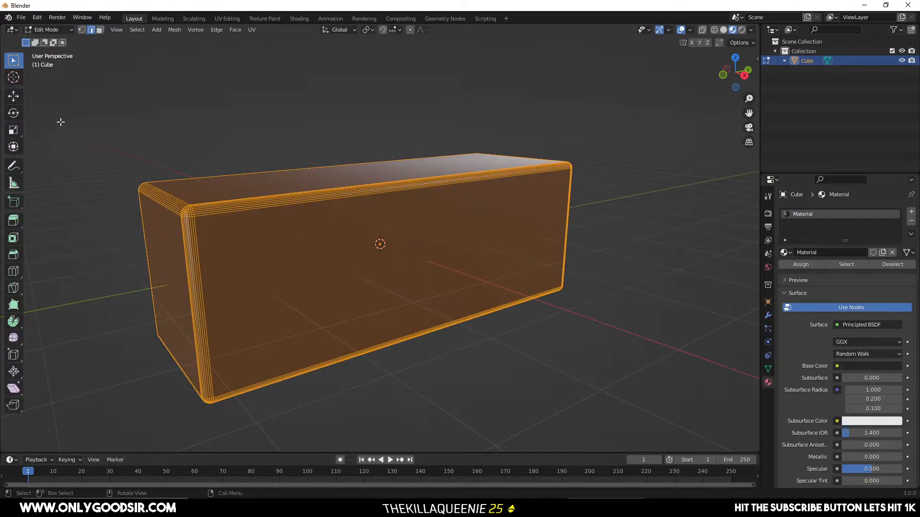
{"action": "left_click", "coordinate": [99, 29]}
{"action": "left_click", "coordinate": [311, 260]}
{"action": "middle_click_drag", "start_coordinate": [311, 261], "coordinate": [406, 211]}
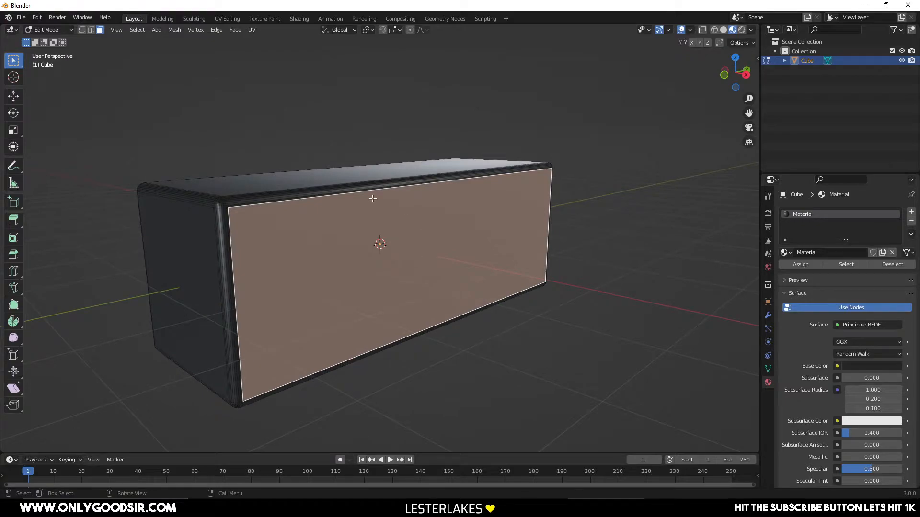
{"action": "right_click", "coordinate": [347, 266]}
{"action": "middle_click_drag", "start_coordinate": [326, 265], "coordinate": [340, 263]}
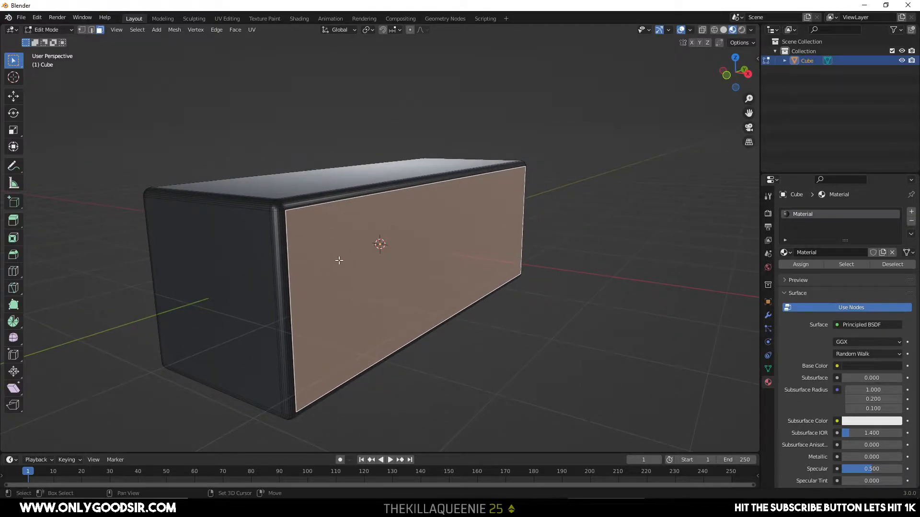
{"action": "key", "text": "shift+d"}
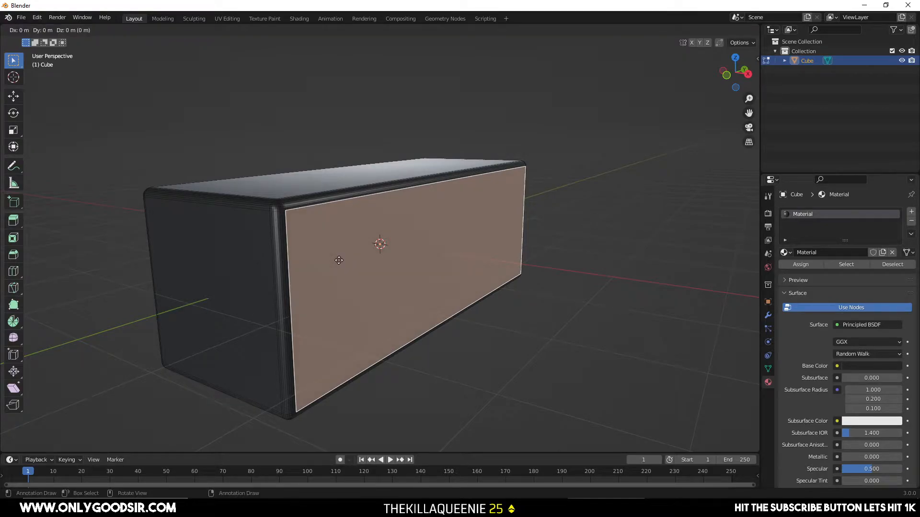
{"action": "right_click", "coordinate": [338, 260]}
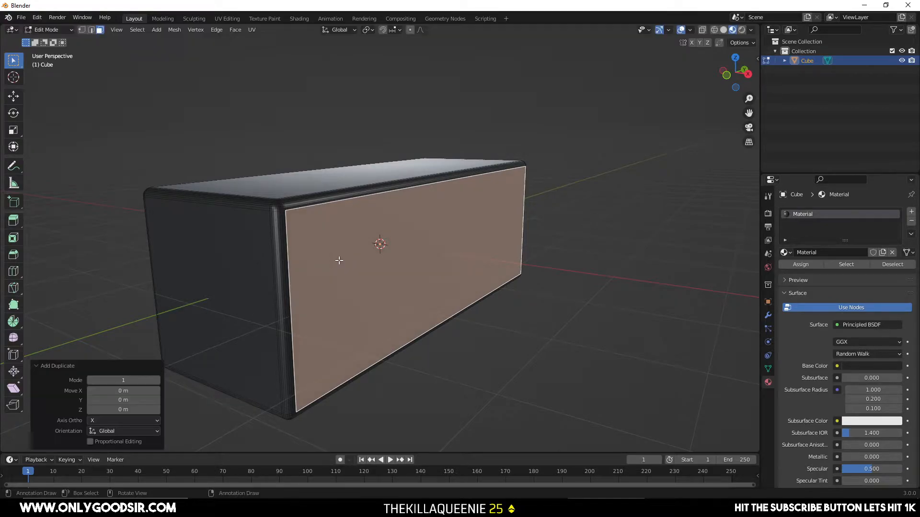
{"action": "left_click", "coordinate": [18, 100]}
{"action": "mouse_move", "coordinate": [475, 256]}
{"action": "left_mouse_down"}
{"action": "mouse_move", "coordinate": [495, 258]}
{"action": "mouse_move", "coordinate": [476, 254]}
{"action": "left_mouse_up"}
Check the duplicated face against the box in Object Mode and resume editing the mesh
{"action": "key", "text": "Tab"}
{"action": "left_click", "coordinate": [498, 121]}
{"action": "middle_click_drag", "start_coordinate": [487, 193], "coordinate": [452, 198]}
{"action": "left_click", "coordinate": [355, 228]}
{"action": "middle_click_drag", "start_coordinate": [254, 239], "coordinate": [285, 242]}
{"action": "key", "text": "Tab"}
{"action": "middle_click_drag", "start_coordinate": [426, 260], "coordinate": [522, 257]}
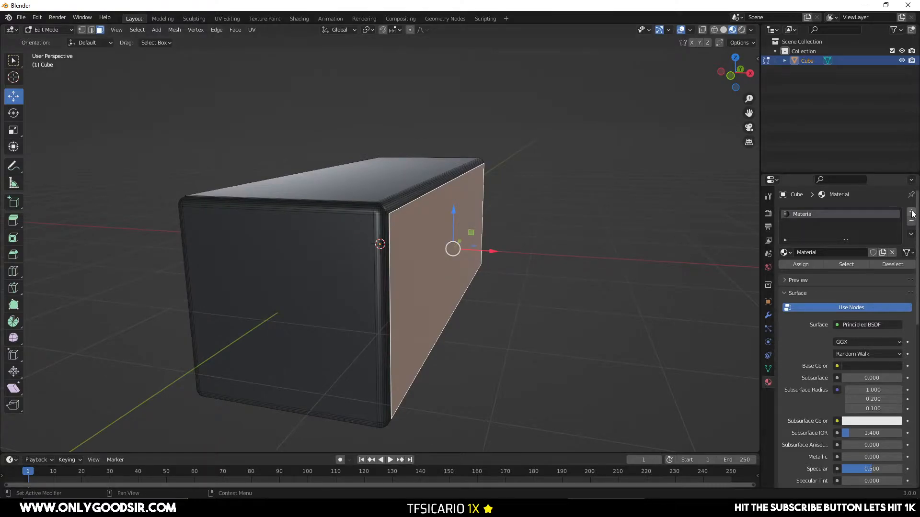
Add a second, new material to the box, assign it to the duplicated face and return to Object Mode
{"action": "left_click", "coordinate": [911, 212]}
{"action": "left_click", "coordinate": [809, 269]}
{"action": "left_click", "coordinate": [804, 284]}
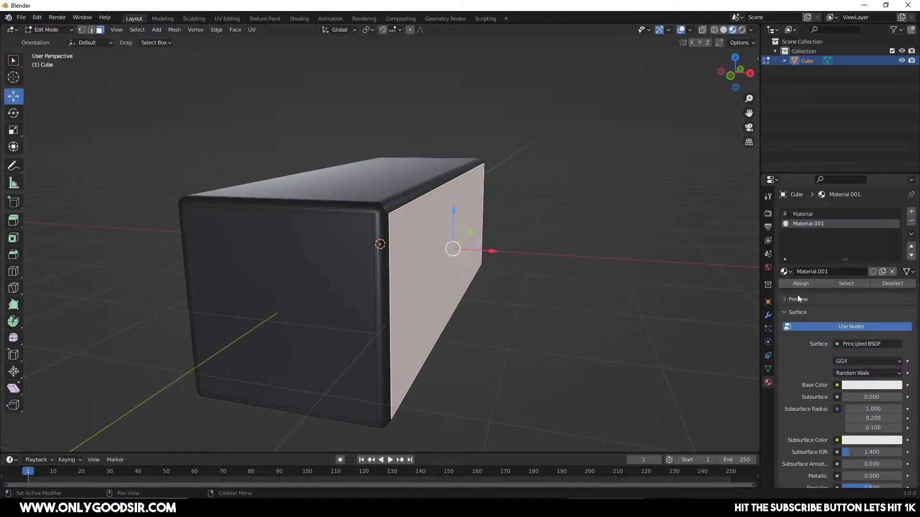
{"action": "key", "text": "Tab"}
{"action": "middle_click_drag", "start_coordinate": [540, 266], "coordinate": [536, 241]}
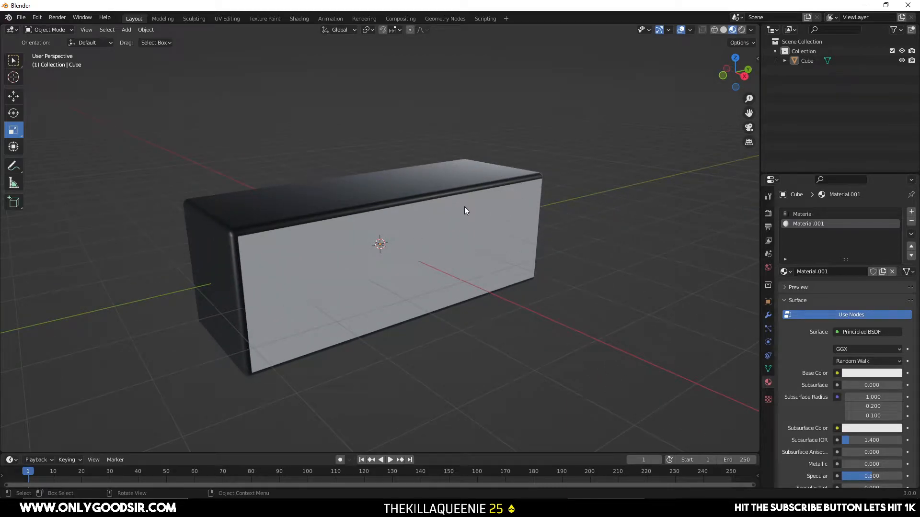
Add a Subdivision Surface modifier to the box, using Simple subdivision with 4 viewport levels
{"action": "middle_click_drag", "start_coordinate": [462, 206], "coordinate": [484, 205]}
{"action": "left_click", "coordinate": [516, 207]}
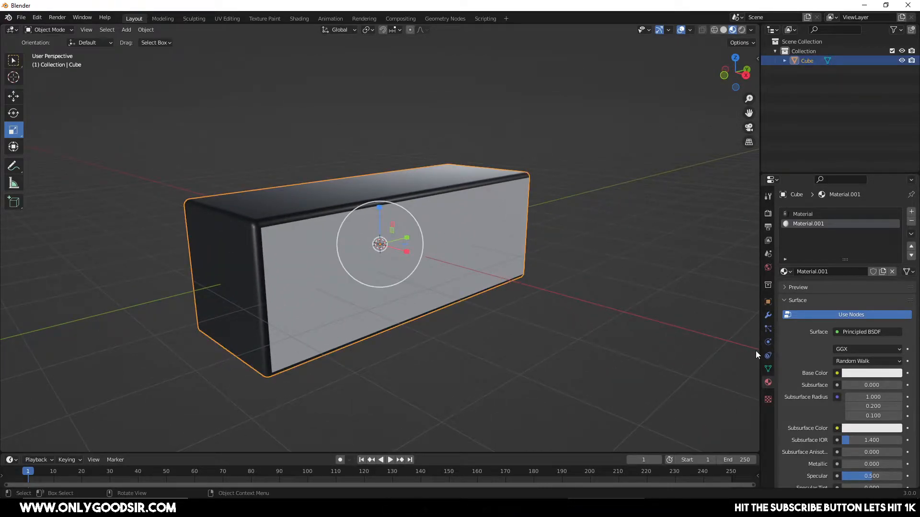
{"action": "left_click", "coordinate": [769, 317]}
{"action": "left_click", "coordinate": [828, 211]}
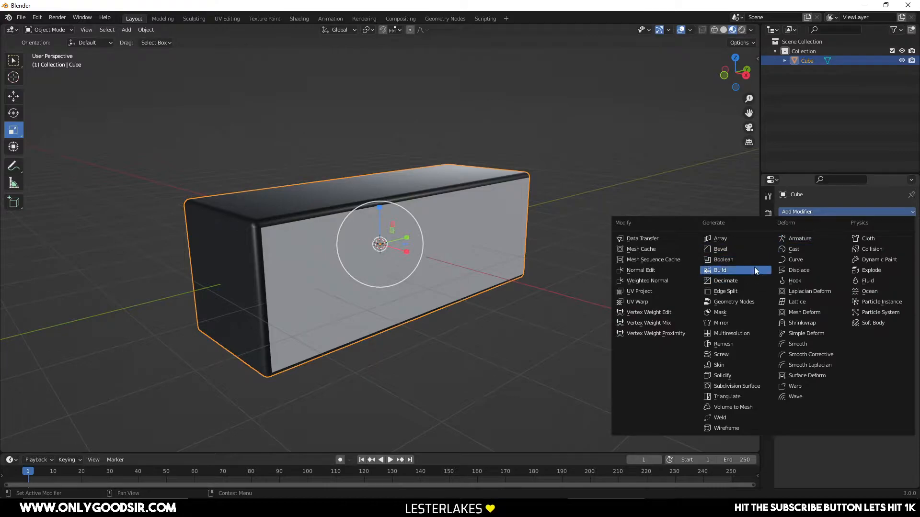
{"action": "left_click", "coordinate": [728, 386]}
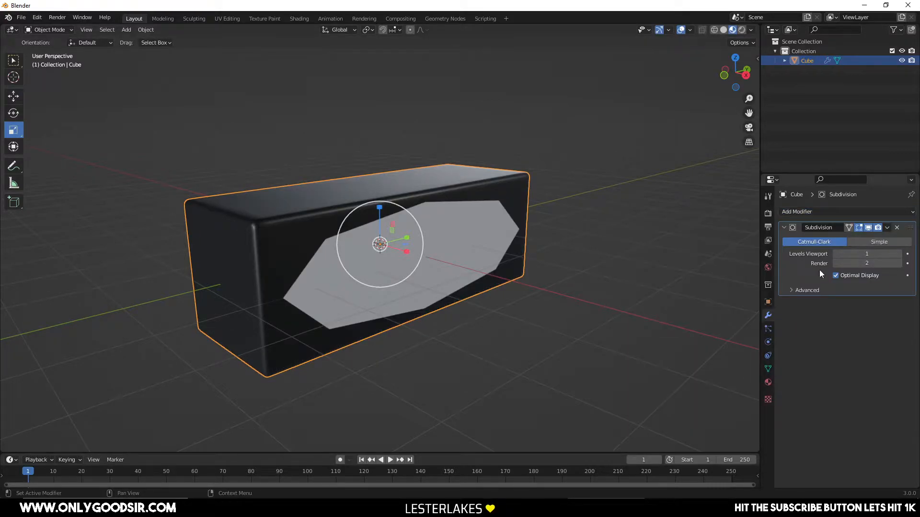
{"action": "left_click", "coordinate": [890, 240]}
{"action": "left_click", "coordinate": [899, 254]}
{"action": "left_click", "coordinate": [899, 255]}
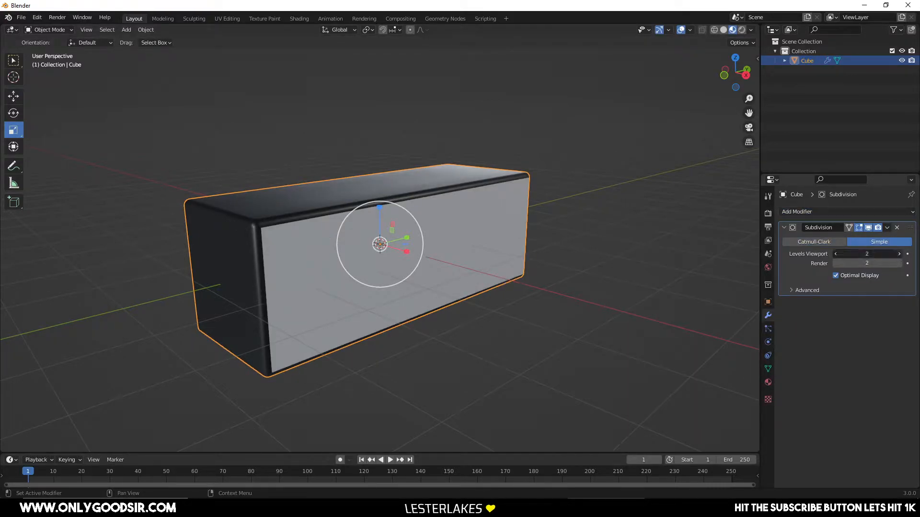
{"action": "left_click", "coordinate": [899, 255]}
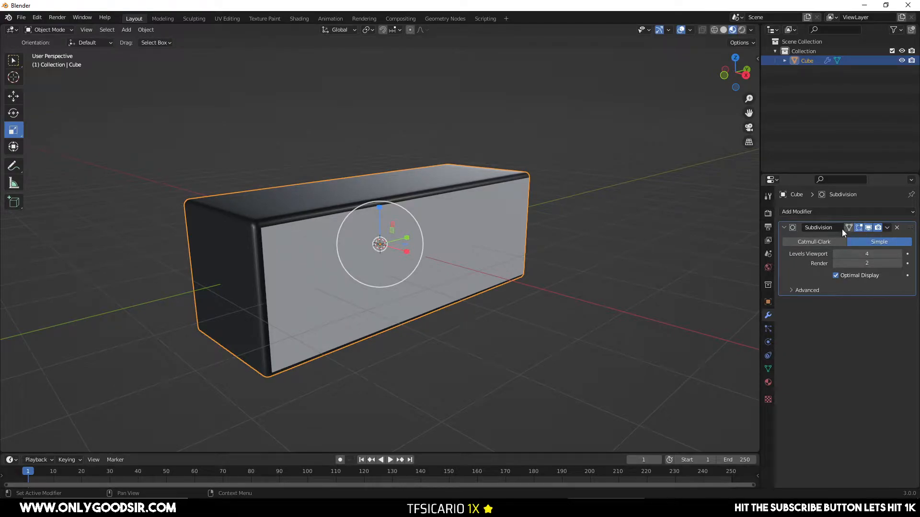
Add a Simple Deform modifier that twists the box by 70° around the Y axis
{"action": "left_click", "coordinate": [873, 214]}
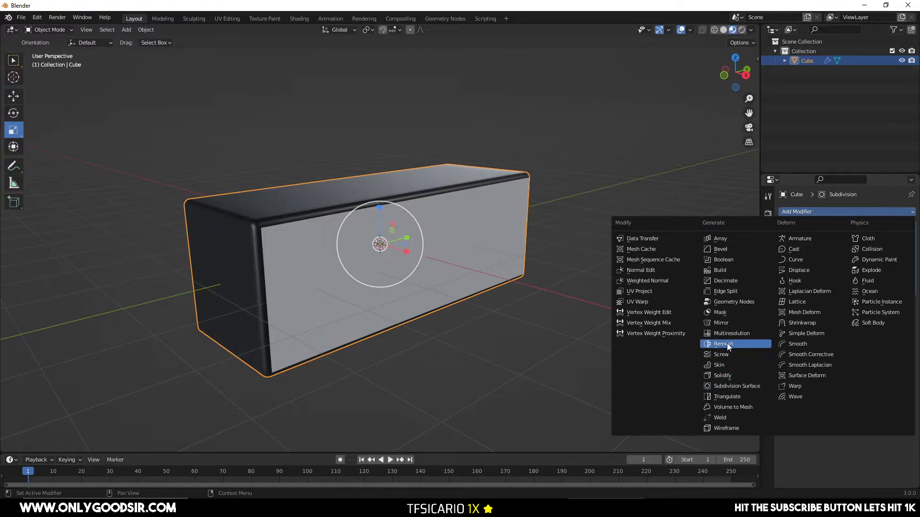
{"action": "left_click", "coordinate": [808, 334]}
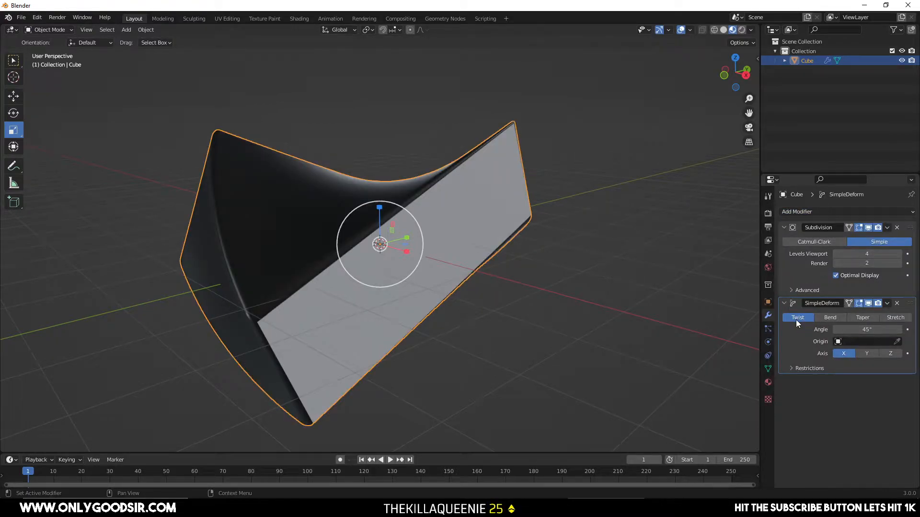
{"action": "left_click", "coordinate": [865, 353]}
{"action": "left_click", "coordinate": [867, 329]}
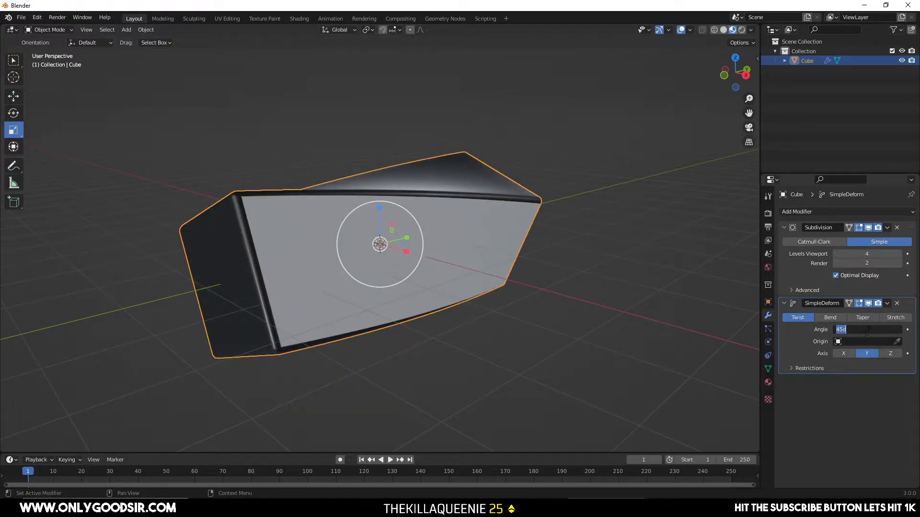
{"action": "type", "text": "70"}
{"action": "key", "text": "Return"}
{"action": "middle_click_drag", "start_coordinate": [551, 268], "coordinate": [460, 256]}
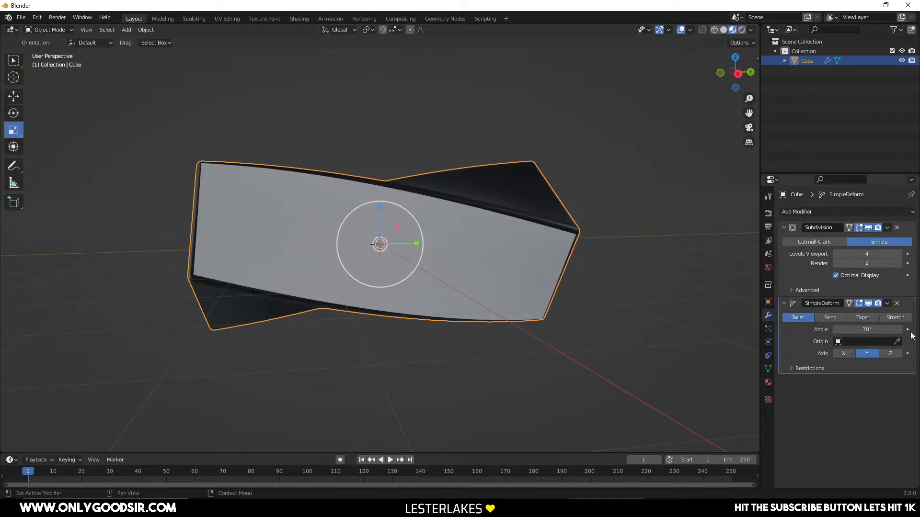
Try a twist angle of 72.4° in the Simple Deform modifier and set it back to 70°
{"action": "mouse_move", "coordinate": [867, 329]}
{"action": "left_mouse_down"}
{"action": "mouse_move", "coordinate": [886, 329]}
{"action": "mouse_move", "coordinate": [875, 329]}
{"action": "left_mouse_up"}
{"action": "left_click", "coordinate": [875, 329]}
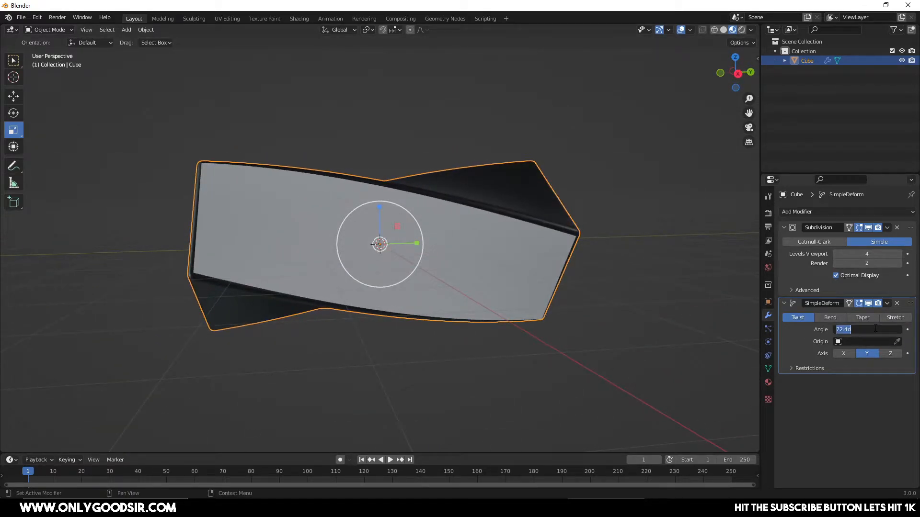
{"action": "type", "text": "70"}
{"action": "key", "text": "Return"}
Apply the Simple Deform modifier and the Subdivision modifier to the box, in that order
{"action": "middle_click_drag", "start_coordinate": [455, 211], "coordinate": [412, 302]}
{"action": "left_click", "coordinate": [538, 360]}
{"action": "middle_click_drag", "start_coordinate": [539, 360], "coordinate": [539, 292]}
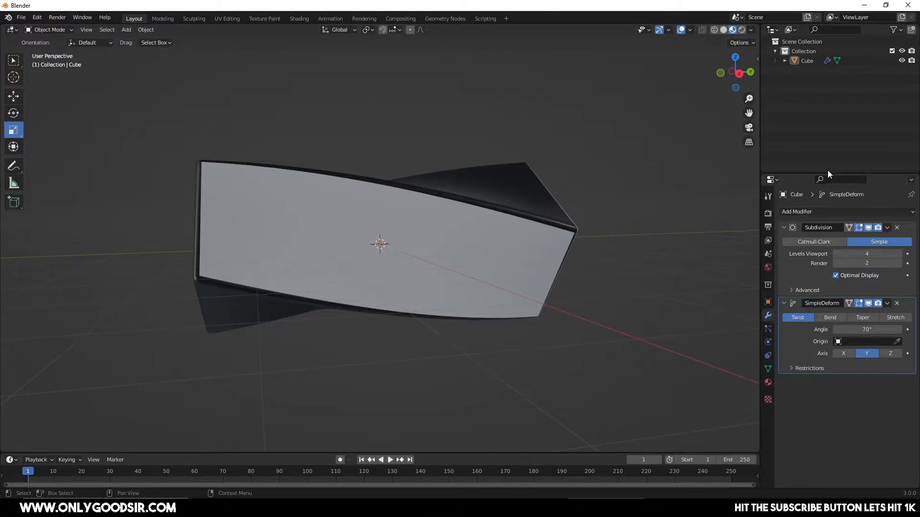
{"action": "left_click", "coordinate": [886, 303]}
{"action": "left_click", "coordinate": [859, 315]}
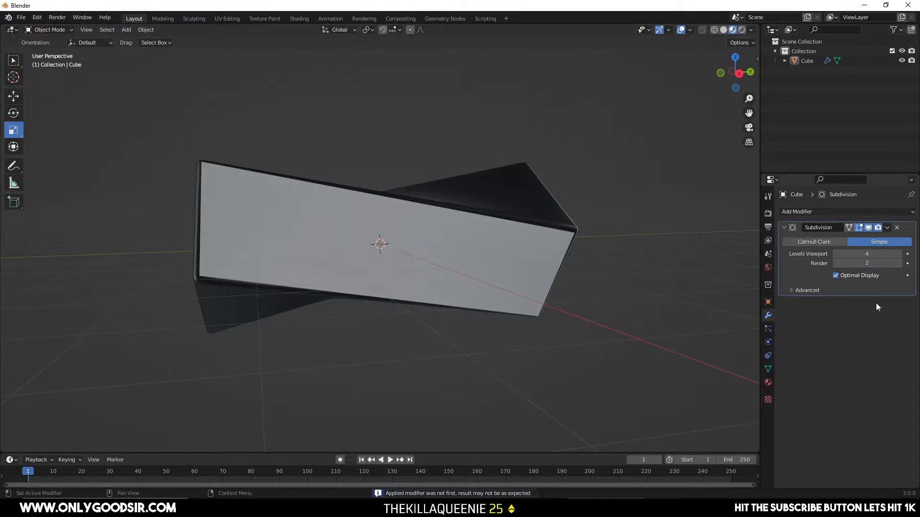
{"action": "left_click", "coordinate": [886, 228]}
{"action": "left_click", "coordinate": [882, 237]}
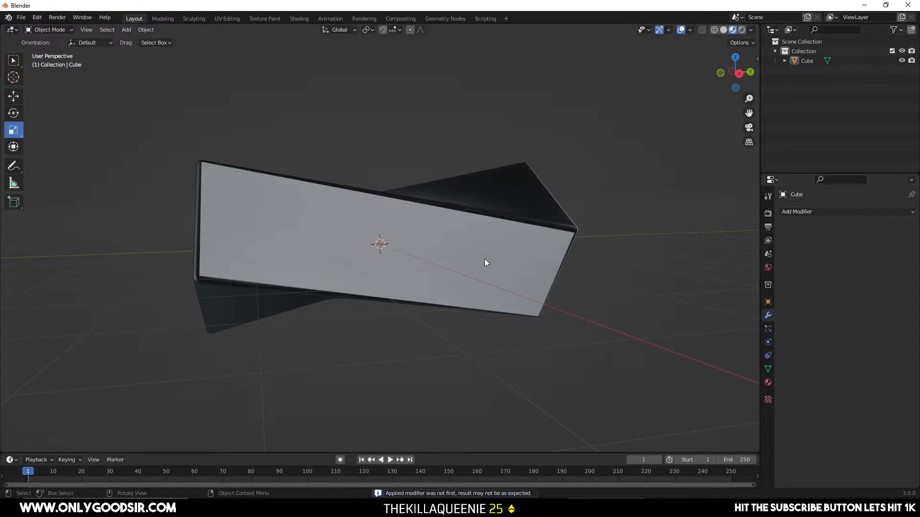
Separate the linked light front-panel faces of the twisted box into their own object and return to Object Mode
{"action": "middle_click_drag", "start_coordinate": [492, 253], "coordinate": [360, 246]}
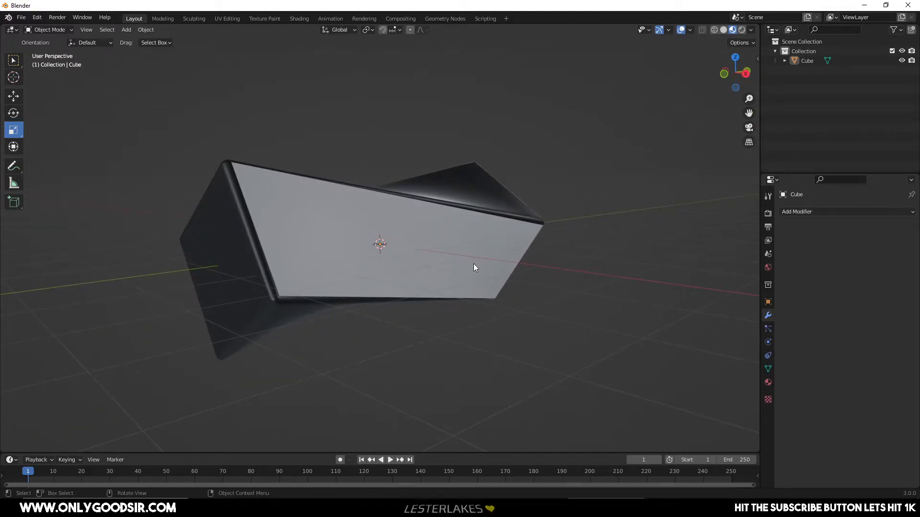
{"action": "middle_click_drag", "start_coordinate": [591, 257], "coordinate": [499, 222]}
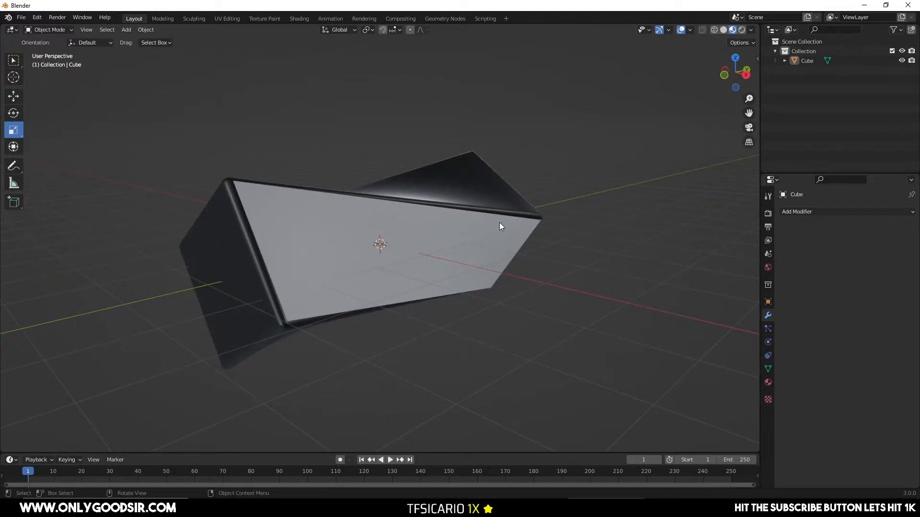
{"action": "left_click", "coordinate": [476, 235]}
{"action": "key", "text": "Tab"}
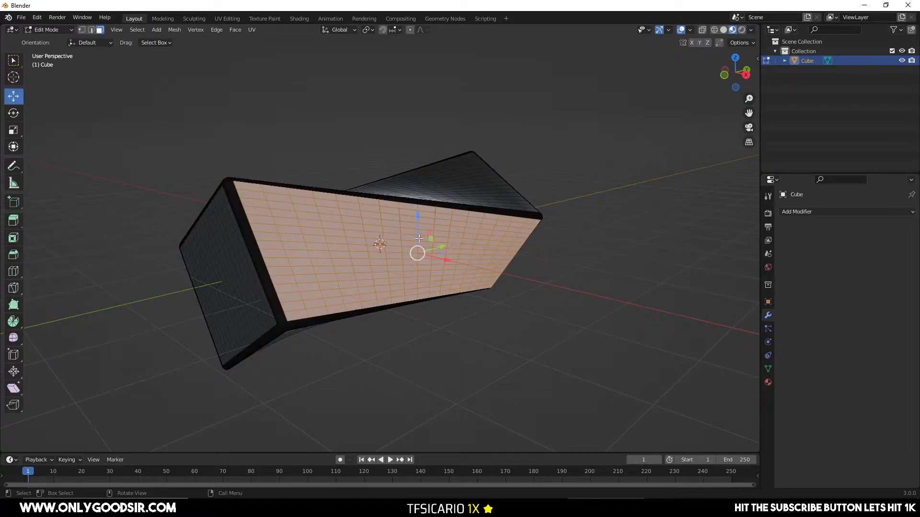
{"action": "key", "text": "alt+a"}
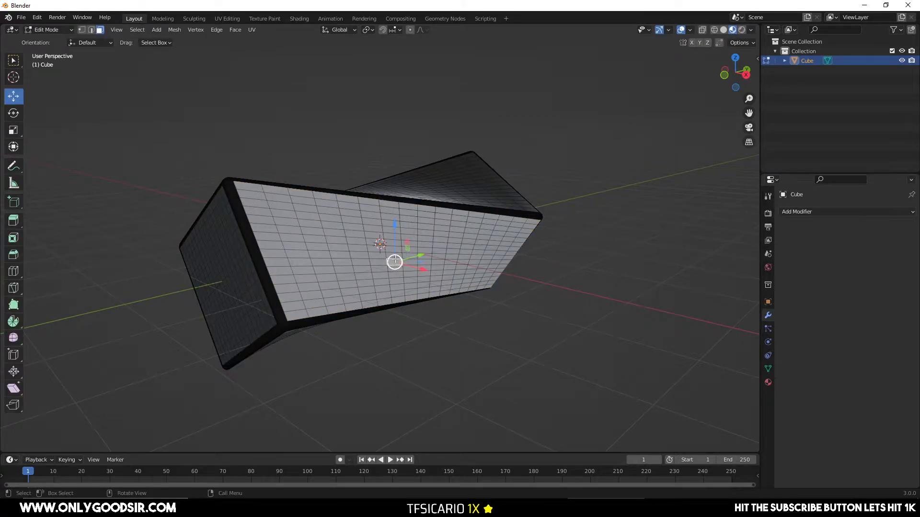
{"action": "left_click", "coordinate": [326, 203]}
{"action": "key", "text": "ctrl+l"}
{"action": "middle_click_drag", "start_coordinate": [326, 203], "coordinate": [348, 198]}
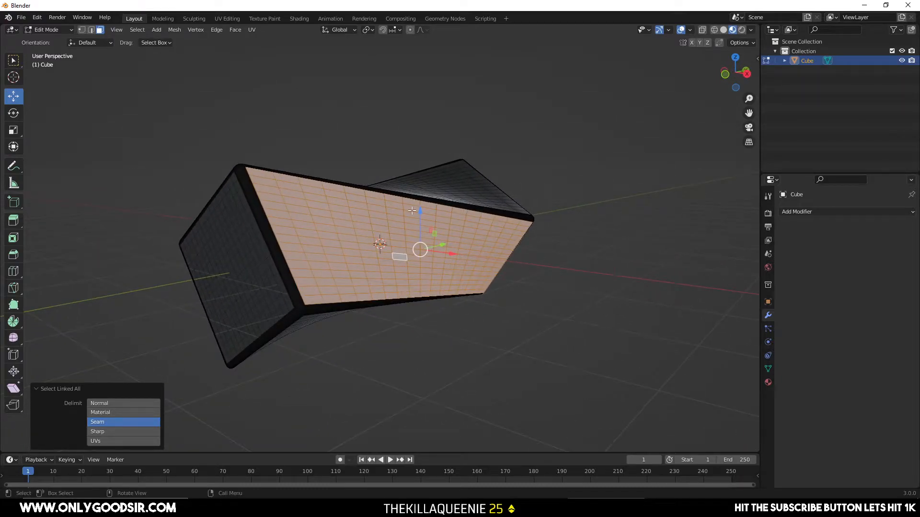
{"action": "right_click", "coordinate": [404, 237]}
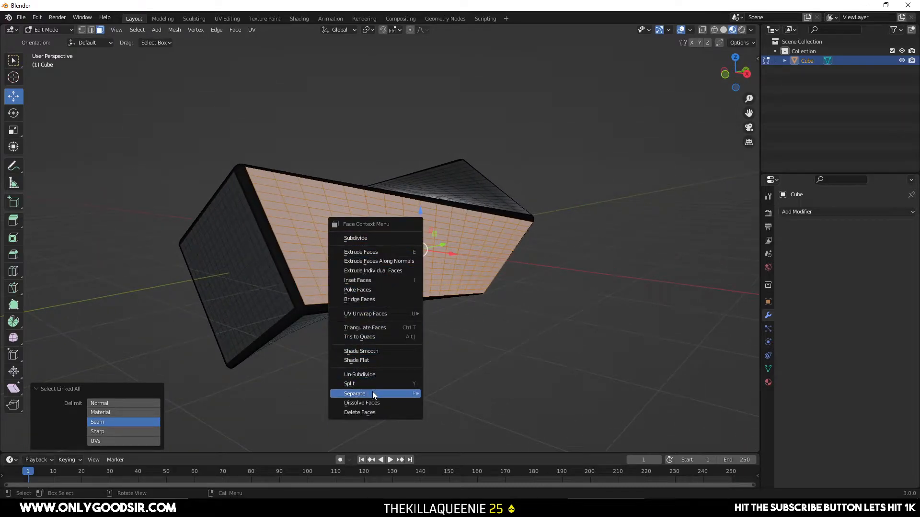
{"action": "mouse_move", "coordinate": [374, 394]}
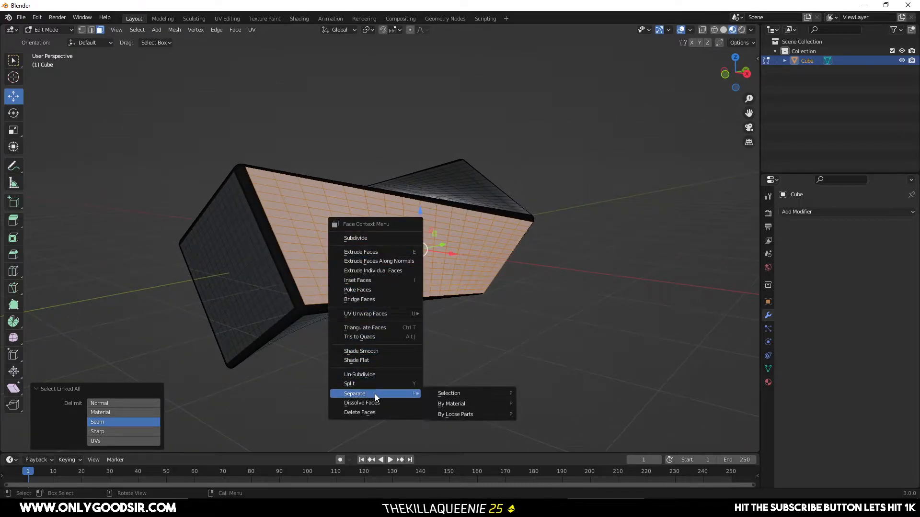
{"action": "left_click", "coordinate": [469, 398]}
{"action": "key", "text": "Tab"}
Check the dark body and the separated front panel as individual objects from different angles
{"action": "left_click", "coordinate": [430, 266]}
{"action": "middle_click_drag", "start_coordinate": [411, 263], "coordinate": [577, 246]}
{"action": "left_click", "coordinate": [410, 197]}
{"action": "middle_click_drag", "start_coordinate": [410, 197], "coordinate": [539, 225]}
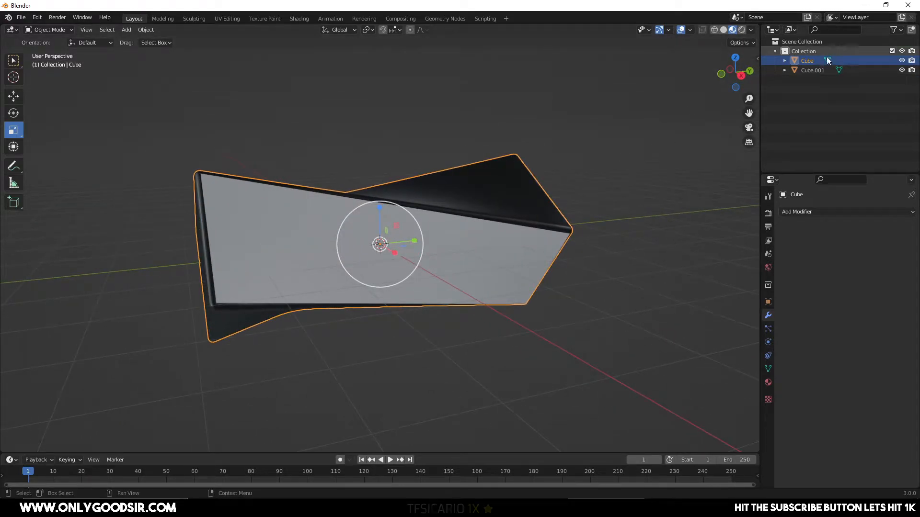
{"action": "left_click", "coordinate": [810, 71]}
{"action": "left_click", "coordinate": [655, 79]}
Select both the body and the front panel and export the model as a glTF Binary file named TWISTED.glb
{"action": "left_click_drag", "start_coordinate": [404, 89], "coordinate": [490, 213]}
{"action": "middle_click_drag", "start_coordinate": [490, 213], "coordinate": [408, 158]}
{"action": "left_click", "coordinate": [315, 88]}
{"action": "middle_click_drag", "start_coordinate": [314, 92], "coordinate": [330, 115]}
{"action": "left_click_drag", "start_coordinate": [230, 142], "coordinate": [318, 213]}
{"action": "left_click", "coordinate": [21, 17]}
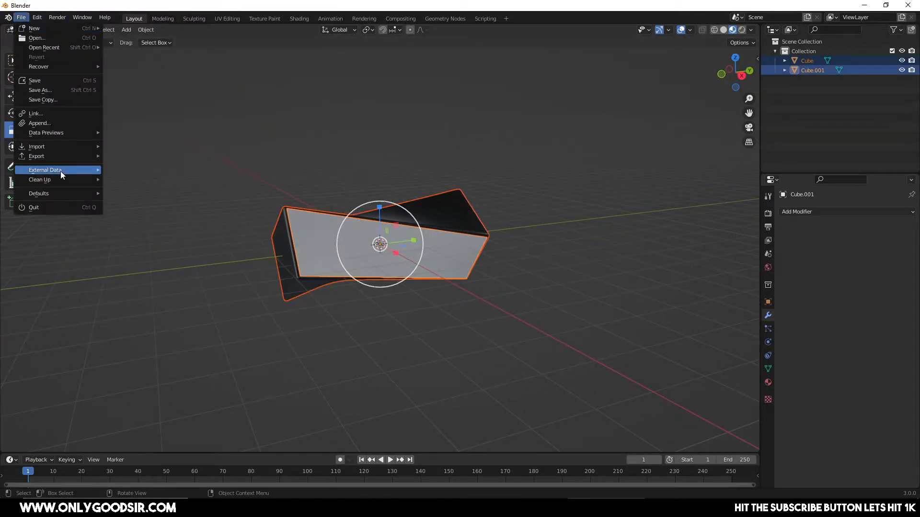
{"action": "mouse_move", "coordinate": [69, 156]}
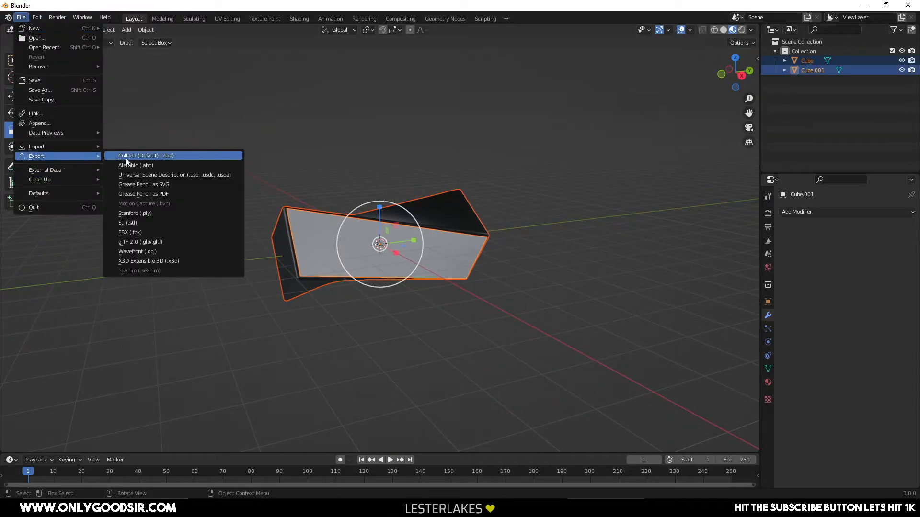
{"action": "left_click", "coordinate": [163, 242]}
{"action": "left_click", "coordinate": [396, 388]}
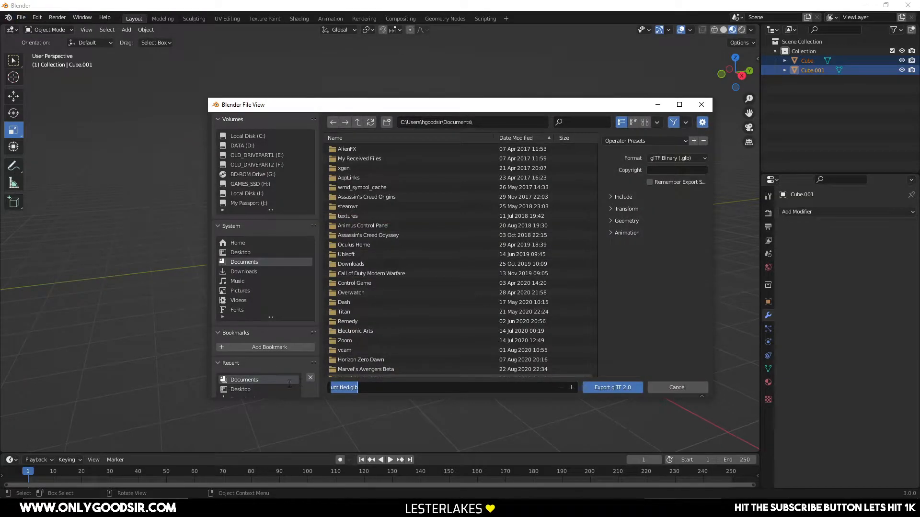
{"action": "type", "text": "TWIX"}
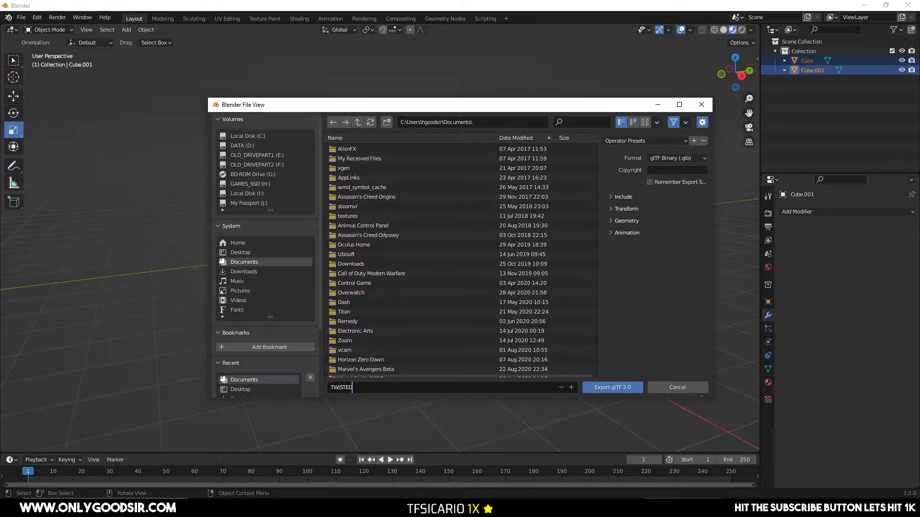
{"action": "left_click", "coordinate": [608, 391]}
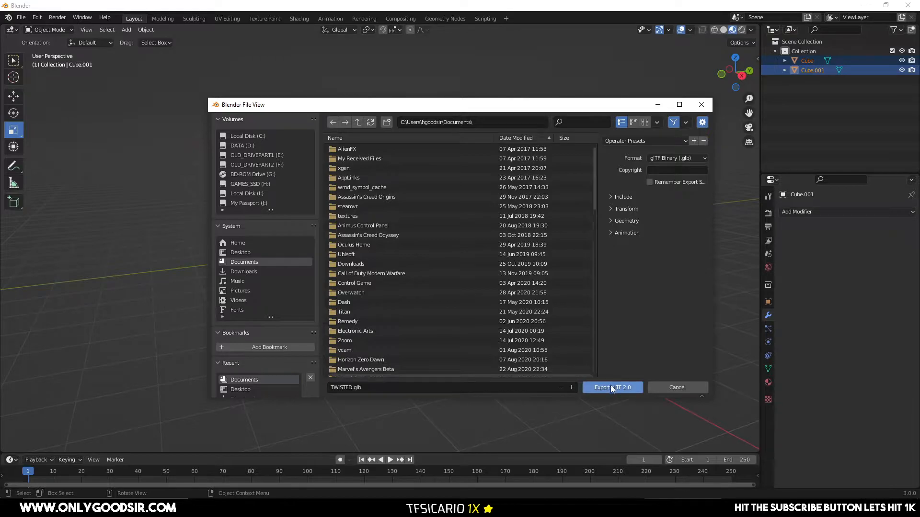
{"action": "left_click", "coordinate": [610, 386]}
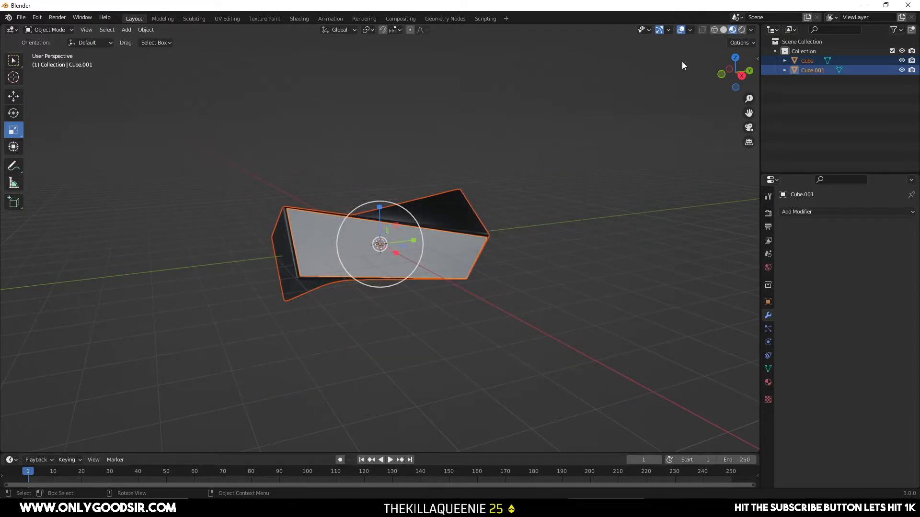
Switch to Ventuz and import the exported TWISTED.glb into the hierarchy of 3D Layer 1
{"action": "left_click", "coordinate": [862, 5]}
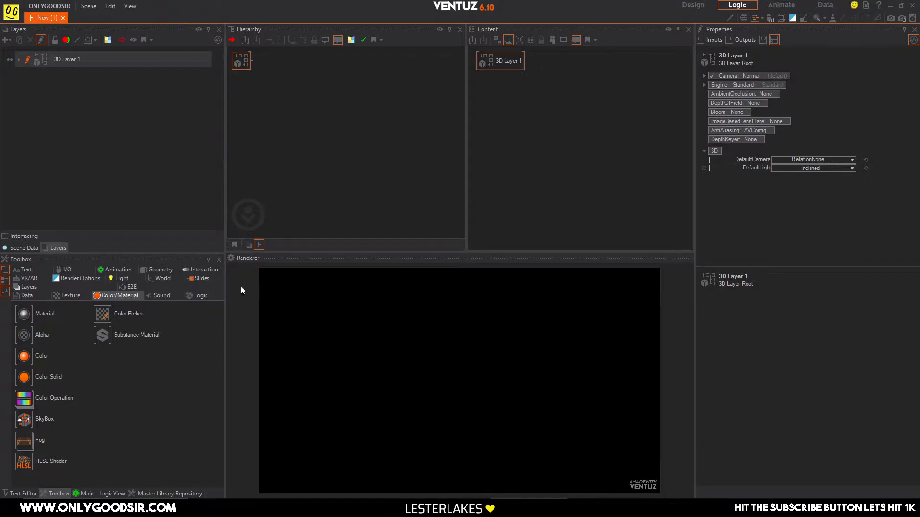
{"action": "left_click", "coordinate": [165, 281]}
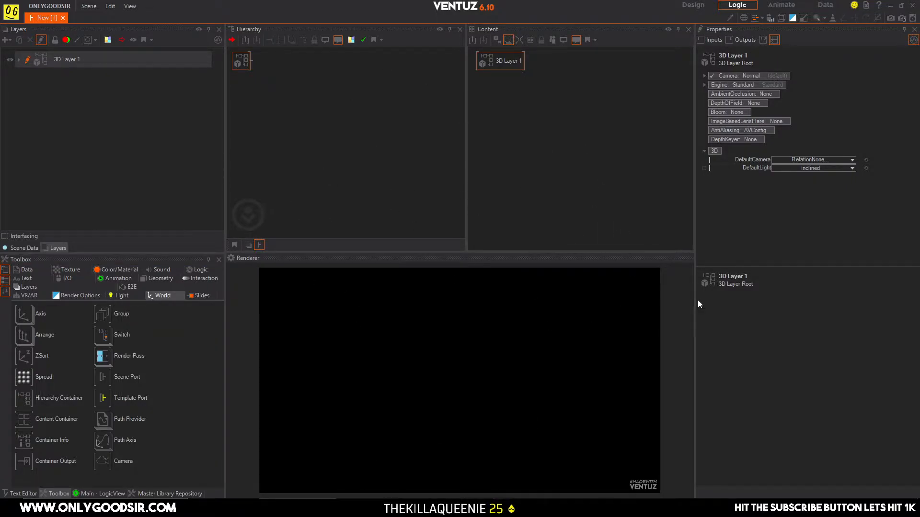
{"action": "left_click_drag", "start_coordinate": [817, 241], "coordinate": [310, 76]}
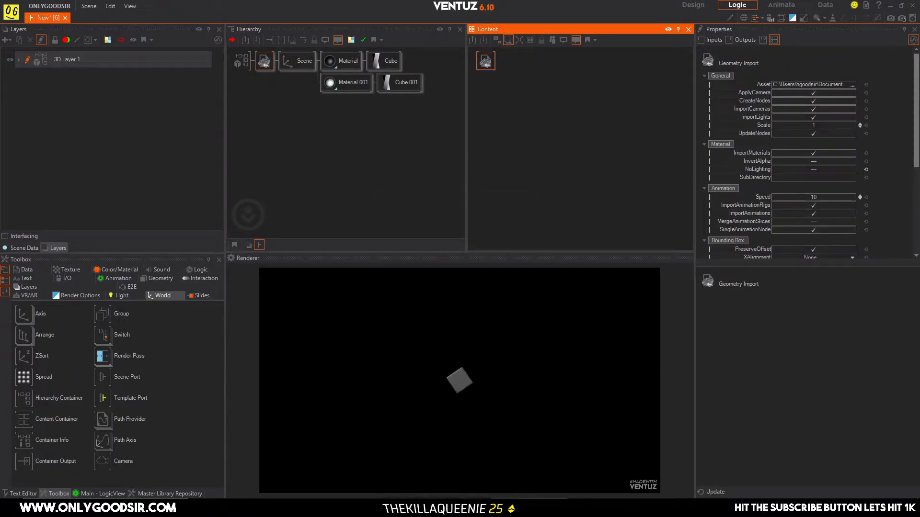
Set the imported Scene axis to a Y rotation of 90 and an overall scaling factor of 3.3
{"action": "left_click", "coordinate": [294, 66]}
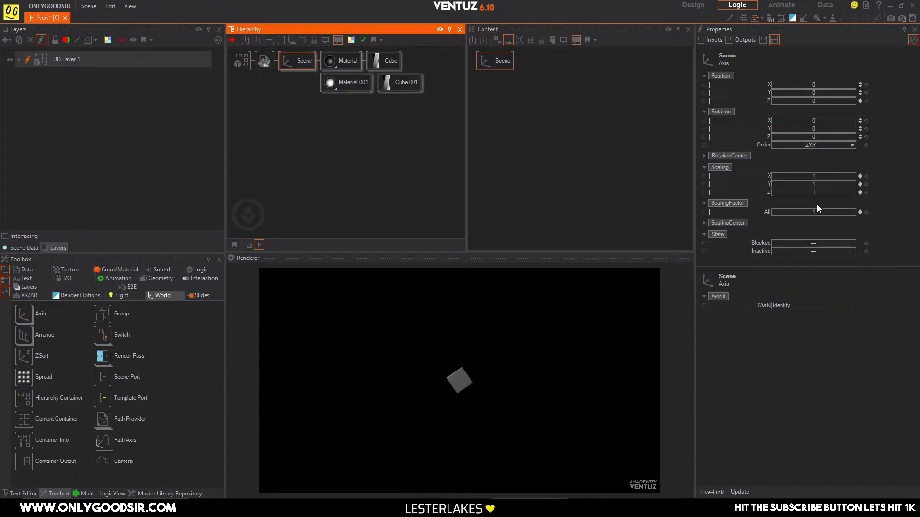
{"action": "left_click_drag", "start_coordinate": [802, 128], "coordinate": [832, 130]}
{"action": "left_click", "coordinate": [832, 129]}
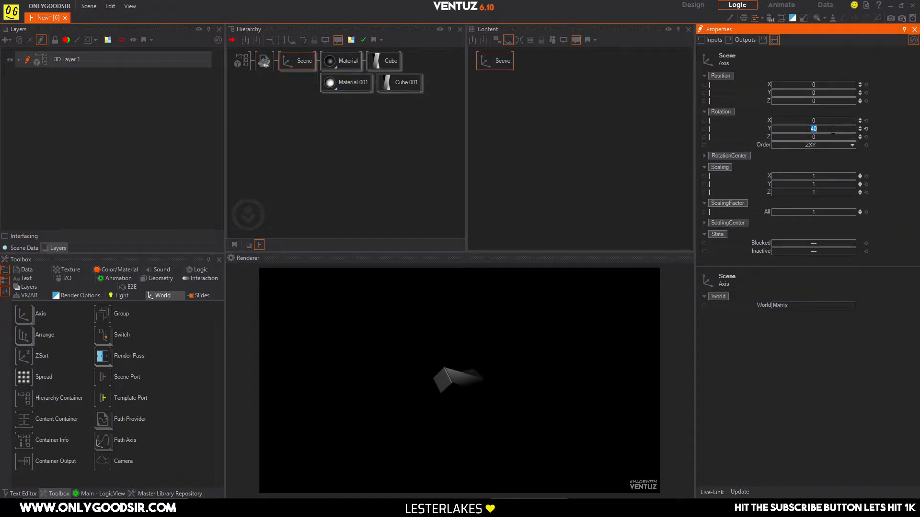
{"action": "key", "text": "Return"}
{"action": "left_click_drag", "start_coordinate": [821, 214], "coordinate": [842, 212]}
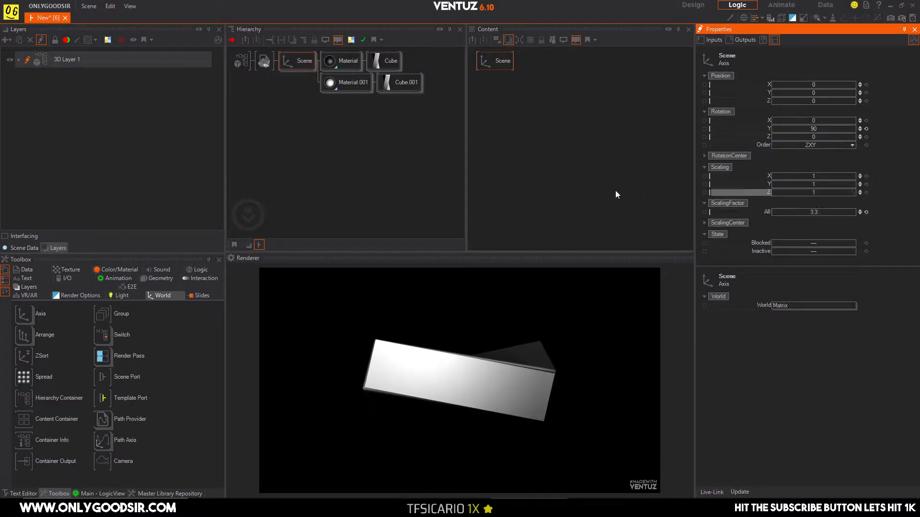
Delete the two imported material nodes above the Cube and Cube.001 geometries from the hierarchy
{"action": "left_click", "coordinate": [309, 126]}
{"action": "left_click", "coordinate": [340, 66]}
{"action": "left_click", "coordinate": [340, 83]}
{"action": "left_click", "coordinate": [340, 65]}
{"action": "left_click", "coordinate": [339, 84], "text": "ctrl"}
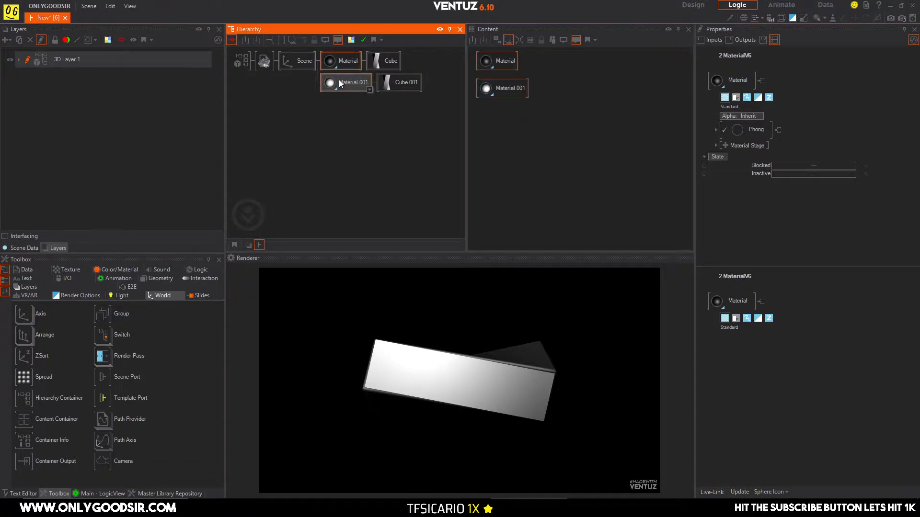
{"action": "key", "text": "Delete"}
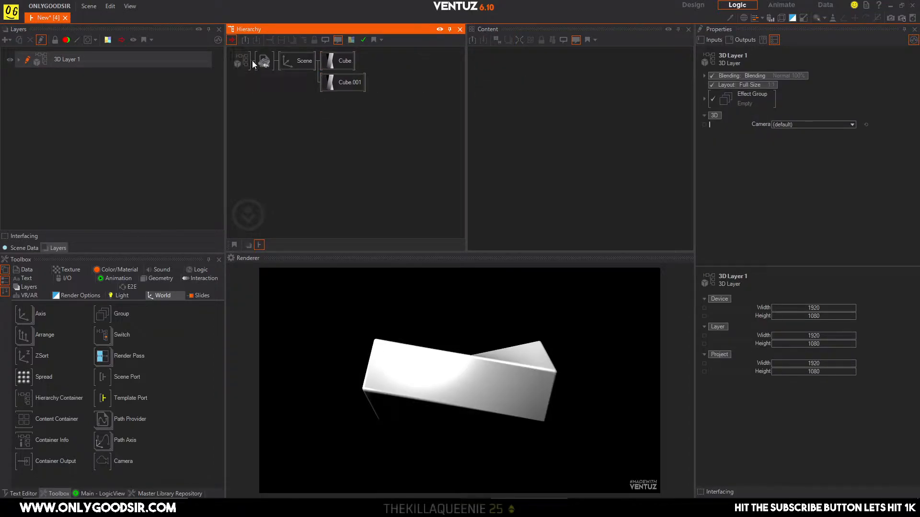
Delete the node ahead of the Scene axis and insert a Material node before each of the Cube and Cube.001 geometries
{"action": "left_click", "coordinate": [262, 59]}
{"action": "key", "text": "Delete"}
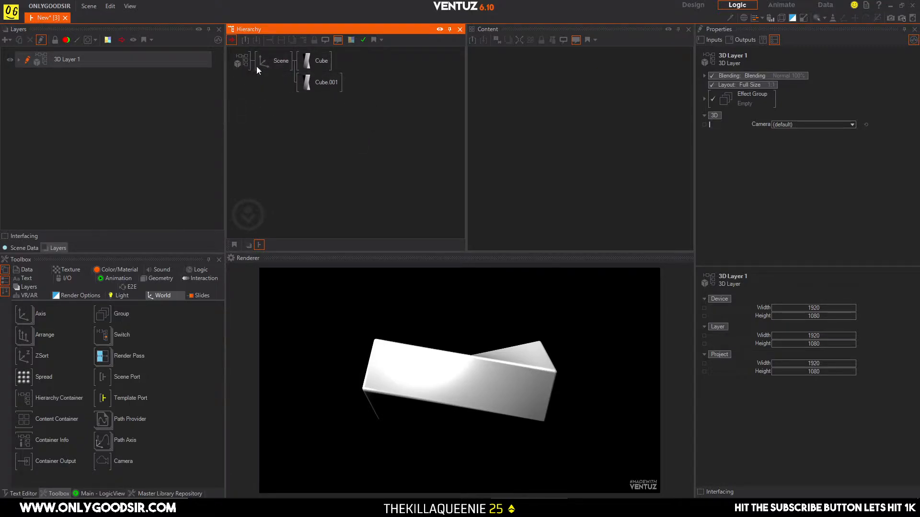
{"action": "left_click", "coordinate": [115, 270]}
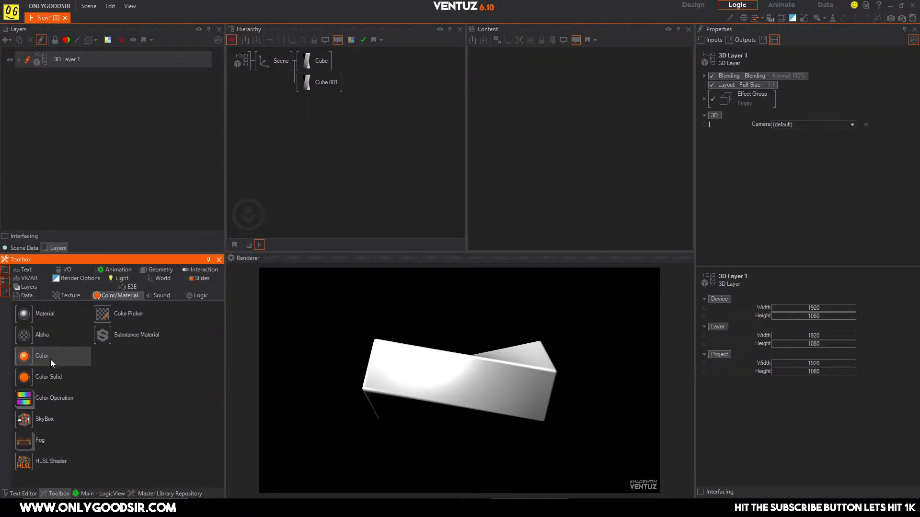
{"action": "left_click_drag", "start_coordinate": [24, 360], "coordinate": [301, 61]}
{"action": "left_click_drag", "start_coordinate": [24, 363], "coordinate": [303, 85]}
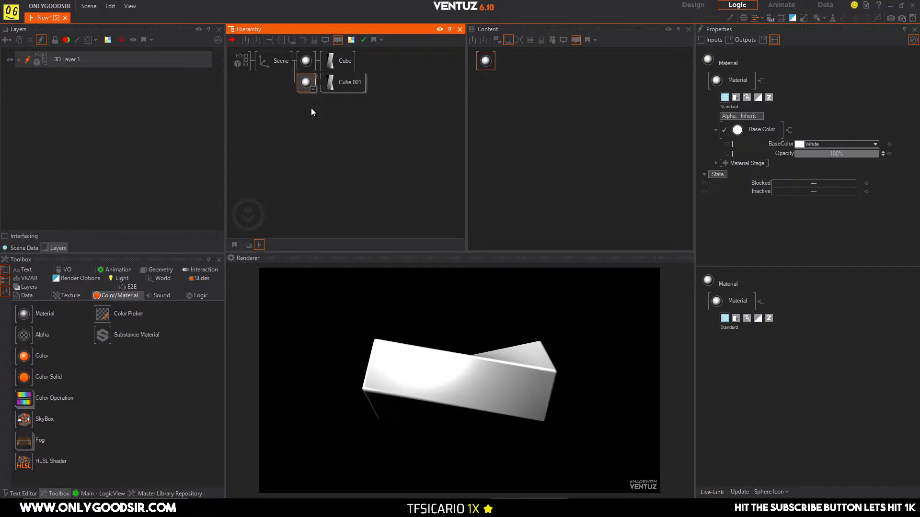
Name the material on Cube.001 FONT and the material on Cube CUBE
{"action": "type", "text": "FONT"}
{"action": "key", "text": "Return"}
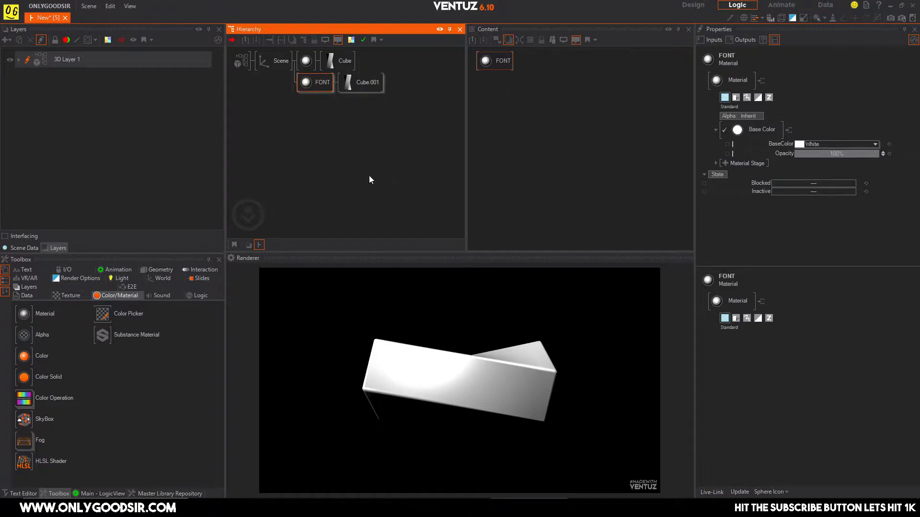
{"action": "left_click", "coordinate": [304, 65]}
{"action": "type", "text": "CUBE"}
{"action": "key", "text": "Return"}
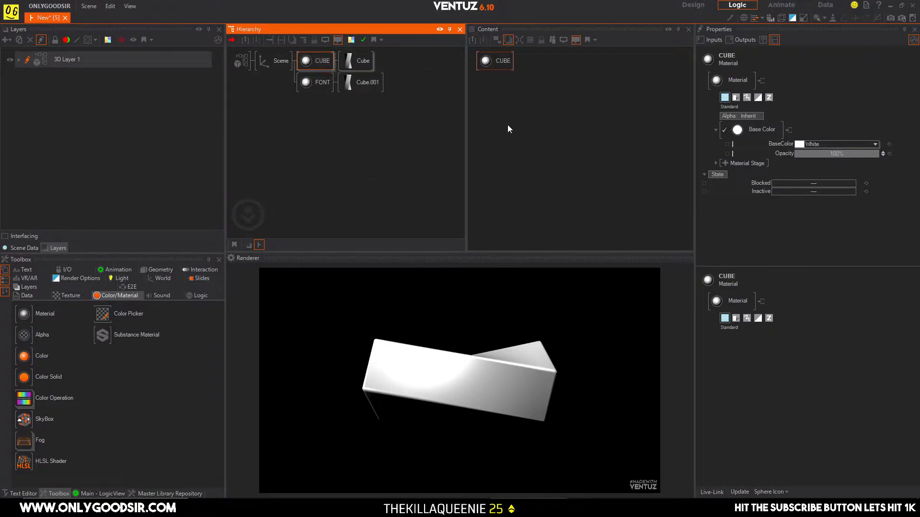
Set the CUBE material's base color to 31, 31, 31 and select the FONT material
{"action": "left_click", "coordinate": [876, 144]}
{"action": "left_click", "coordinate": [827, 190]}
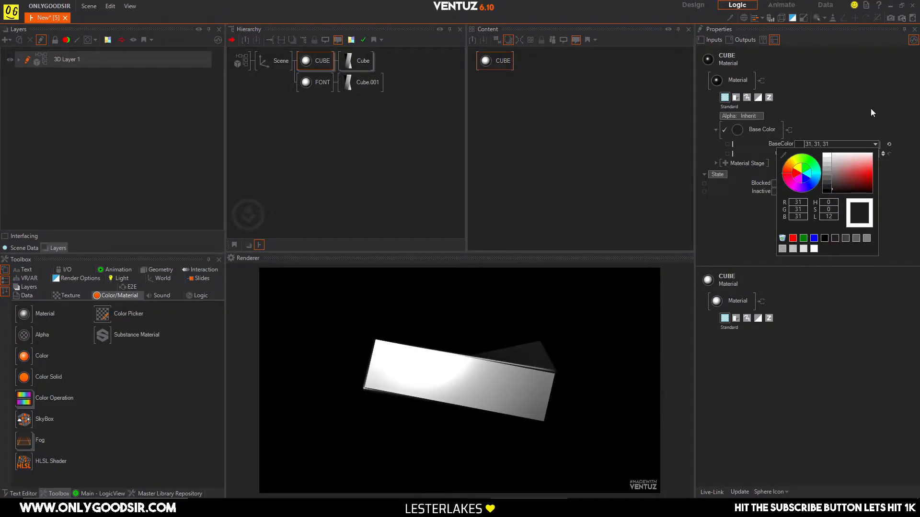
{"action": "left_click", "coordinate": [857, 90]}
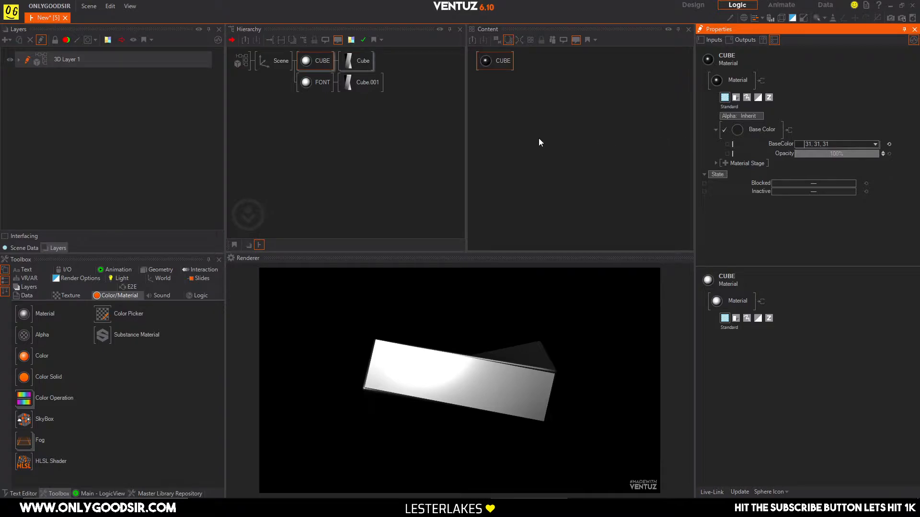
{"action": "left_click", "coordinate": [312, 83]}
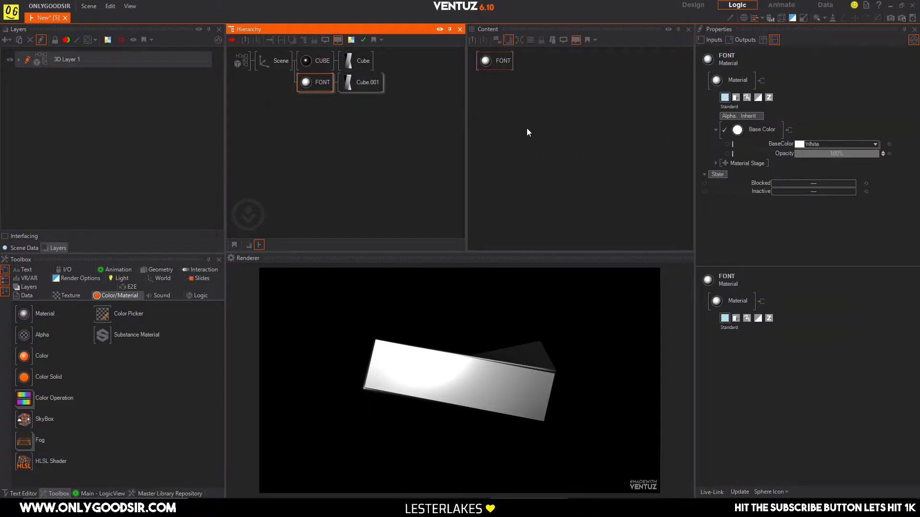
{"action": "left_click", "coordinate": [757, 129]}
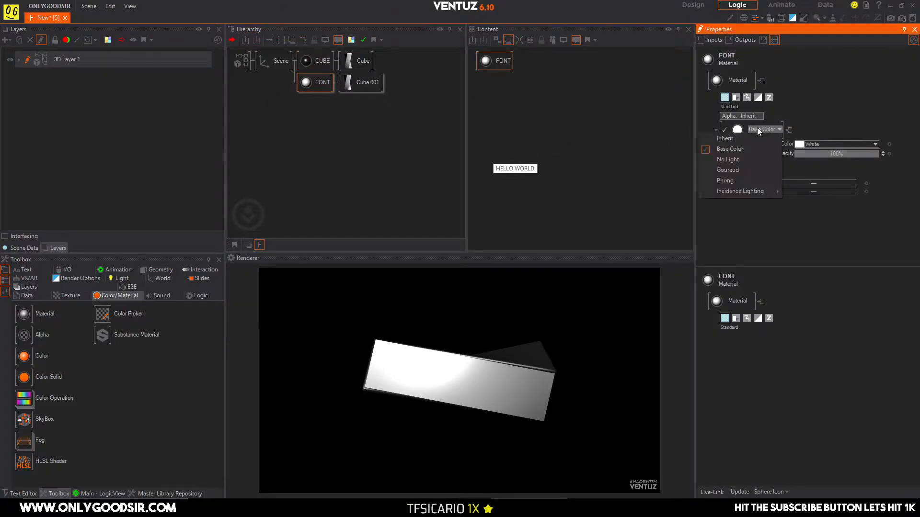
{"action": "left_click", "coordinate": [733, 159]}
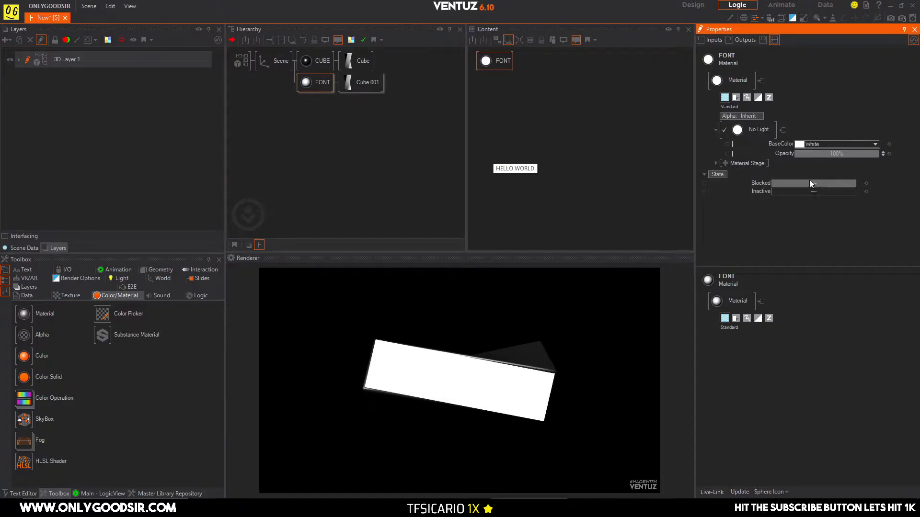
{"action": "left_click", "coordinate": [726, 164]}
{"action": "mouse_move", "coordinate": [705, 169]}
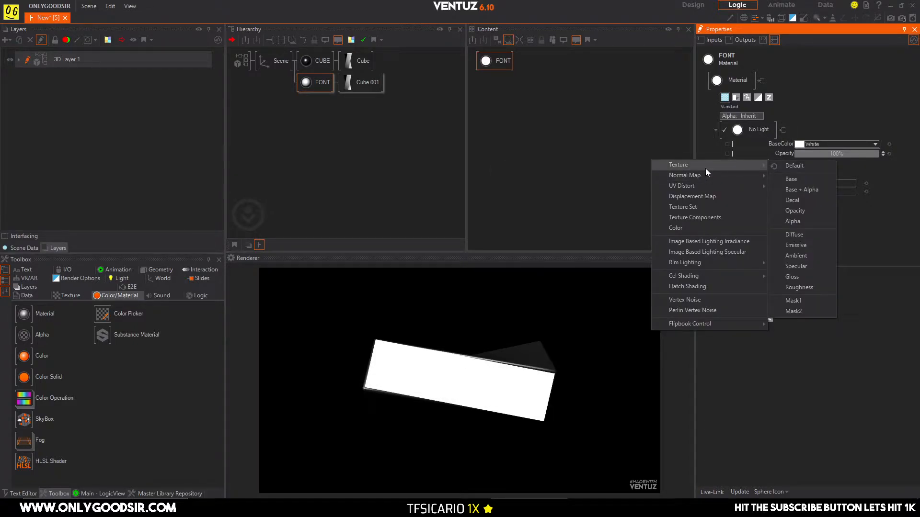
{"action": "left_click", "coordinate": [801, 120]}
Change the FONT material's shading to Phong and add a Base + Alpha texture as a material stage
{"action": "left_click", "coordinate": [754, 129]}
{"action": "left_click", "coordinate": [729, 174]}
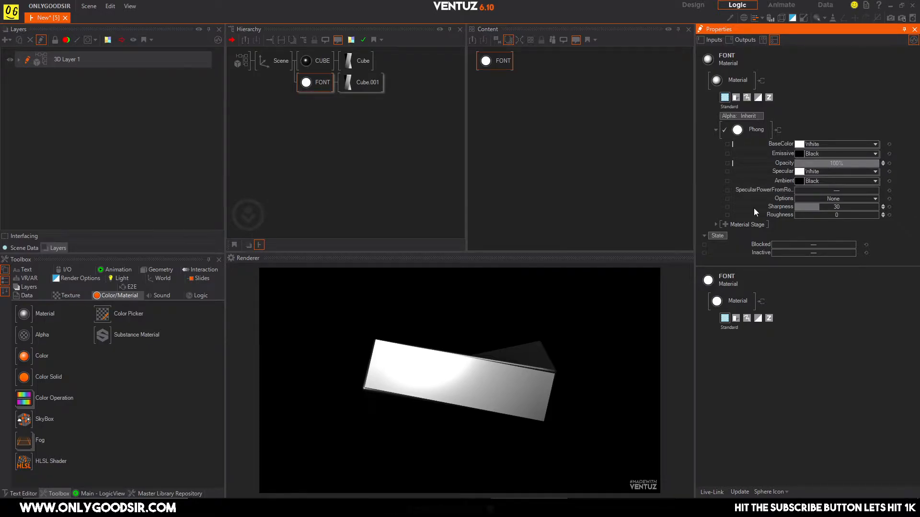
{"action": "left_click", "coordinate": [724, 225]}
{"action": "mouse_move", "coordinate": [712, 227]}
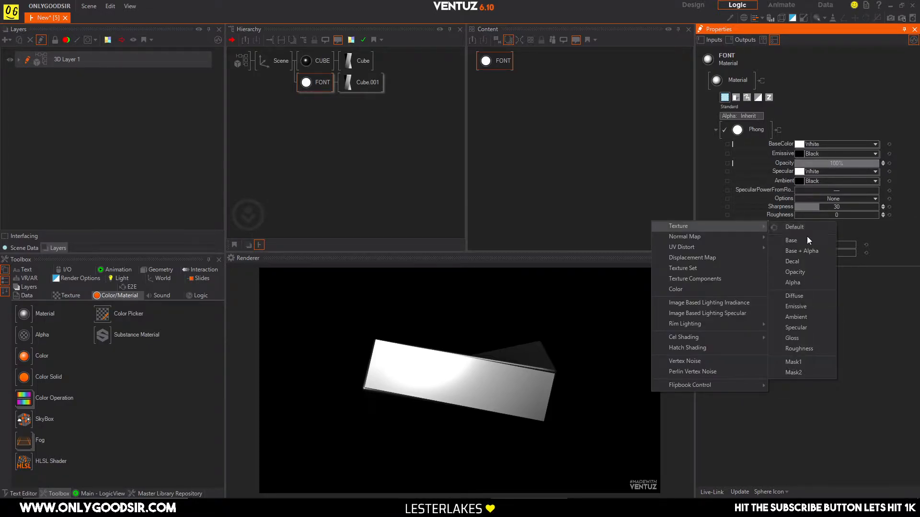
{"action": "left_click", "coordinate": [794, 251]}
{"action": "middle_click_drag", "start_coordinate": [796, 238], "coordinate": [807, 135]}
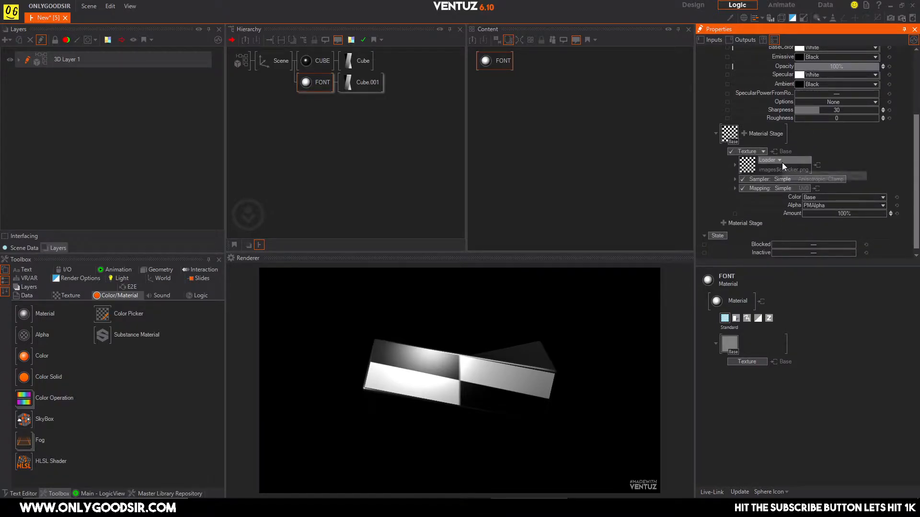
Change the FONT texture source from Loader to a default Texture Property and expose its Texture input on the layer
{"action": "left_click", "coordinate": [778, 161]}
{"action": "mouse_move", "coordinate": [722, 182]}
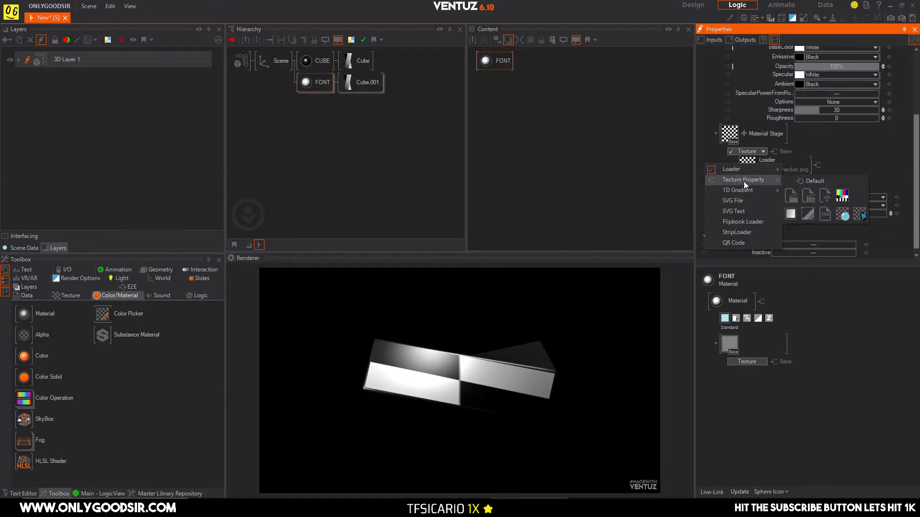
{"action": "left_click", "coordinate": [814, 181]}
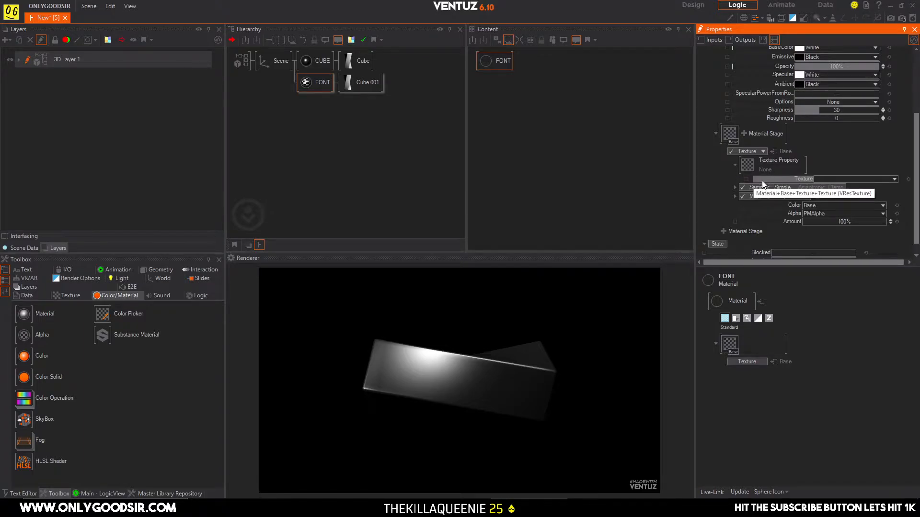
{"action": "left_click", "coordinate": [746, 179]}
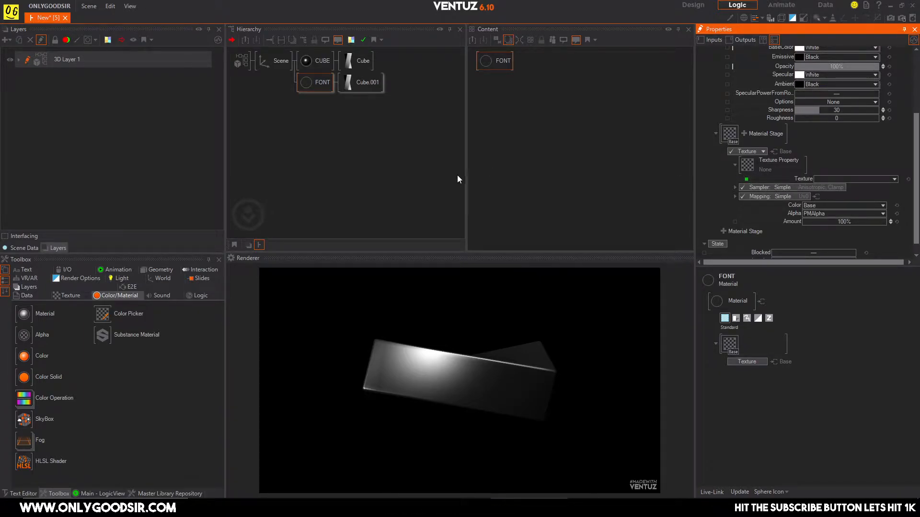
Rename 3D Layer 1 as CUBE_LAYER
{"action": "left_click", "coordinate": [69, 59]}
{"action": "left_click", "coordinate": [70, 60]}
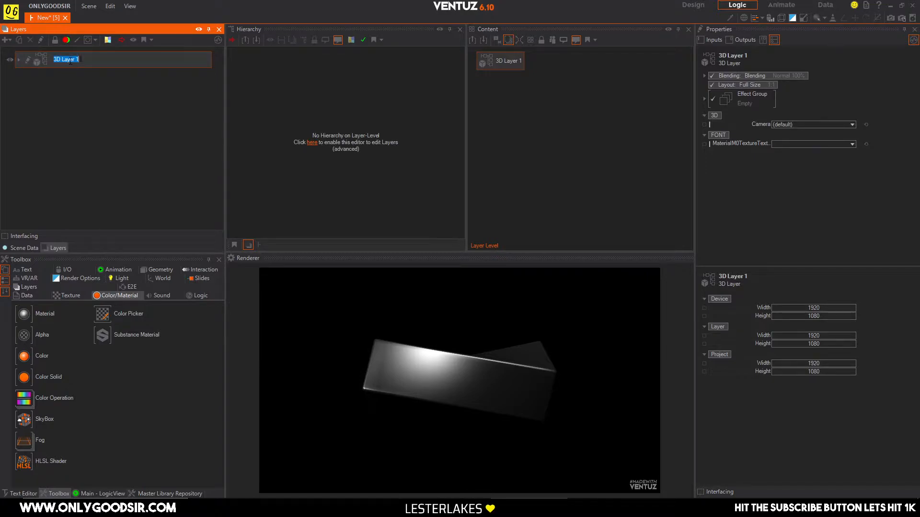
{"action": "type", "text": "CUBE+LAYER"}
{"action": "key", "text": "Return"}
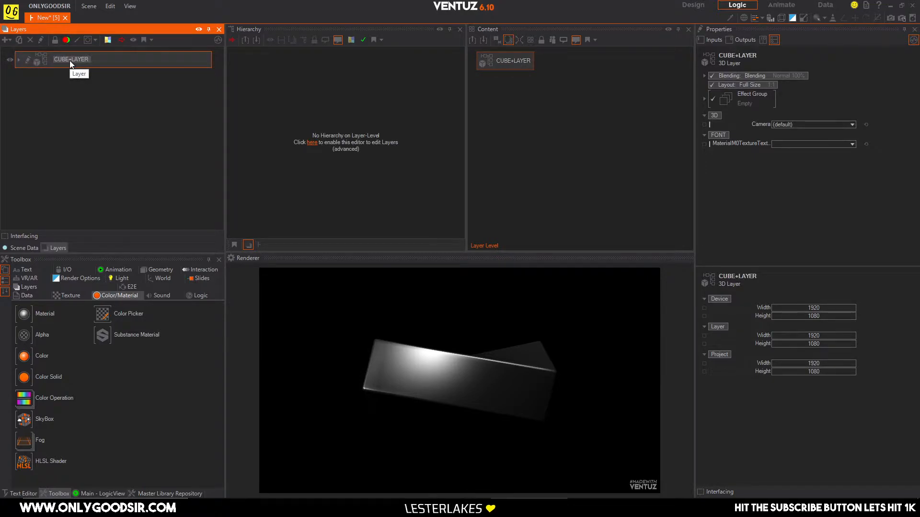
{"action": "left_click", "coordinate": [70, 60]}
{"action": "left_click", "coordinate": [71, 59]}
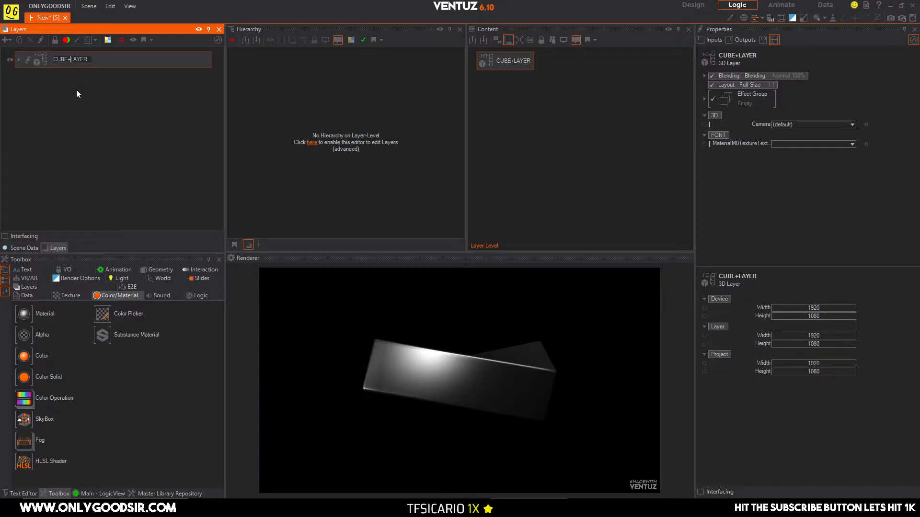
{"action": "key", "text": "BackSpace"}
{"action": "type", "text": "_"}
{"action": "key", "text": "Return"}
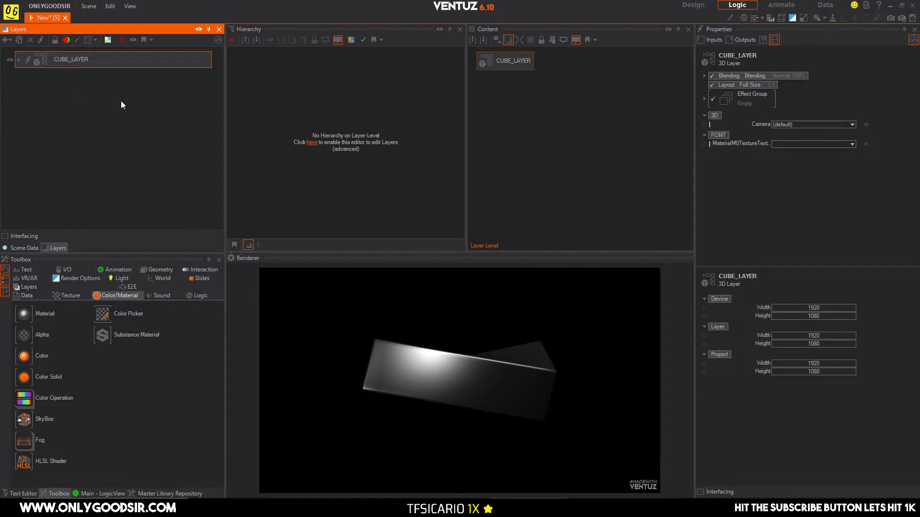
Add a standard 3D layer and hide CUBE_LAYER
{"action": "left_click", "coordinate": [7, 40]}
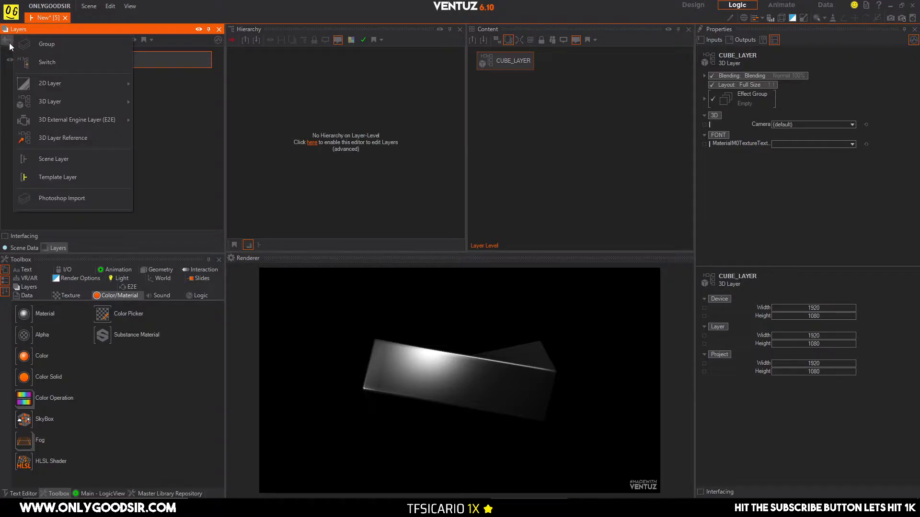
{"action": "mouse_move", "coordinate": [61, 102]}
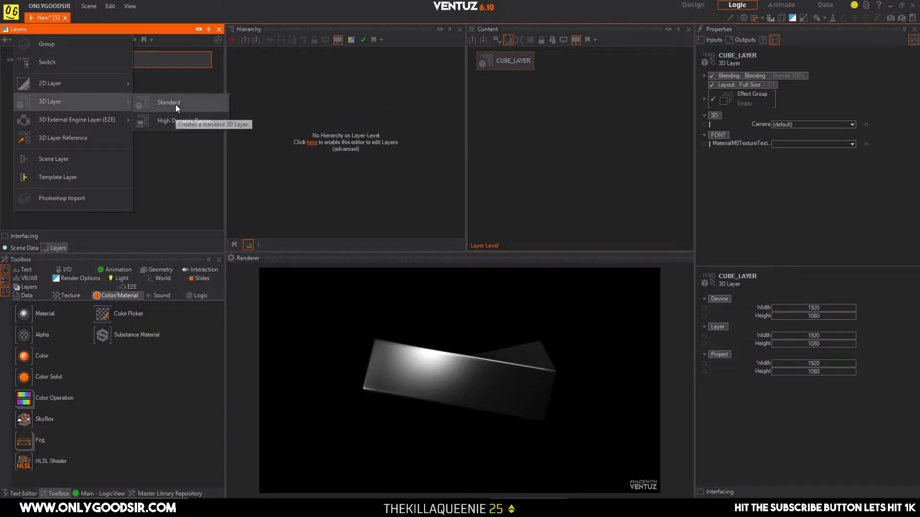
{"action": "left_click", "coordinate": [175, 105]}
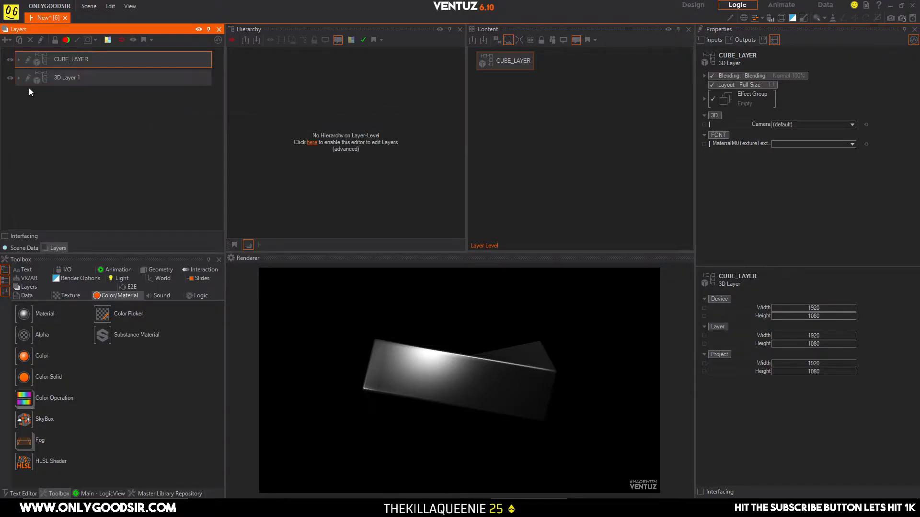
{"action": "left_click", "coordinate": [10, 60]}
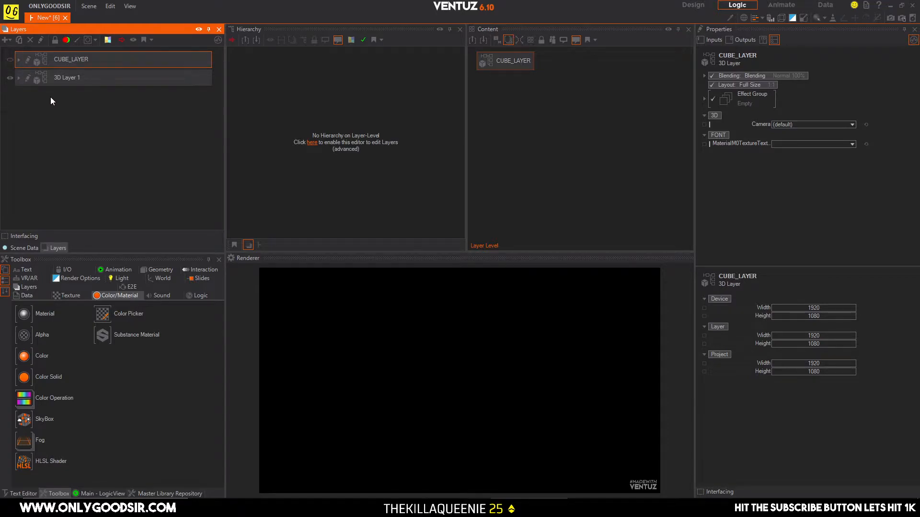
Rename the newly added 3D layer as TXT_LAYER
{"action": "left_click", "coordinate": [25, 77]}
{"action": "left_click", "coordinate": [67, 78]}
{"action": "type", "text": "TXT_LAYER"}
{"action": "key", "text": "Return"}
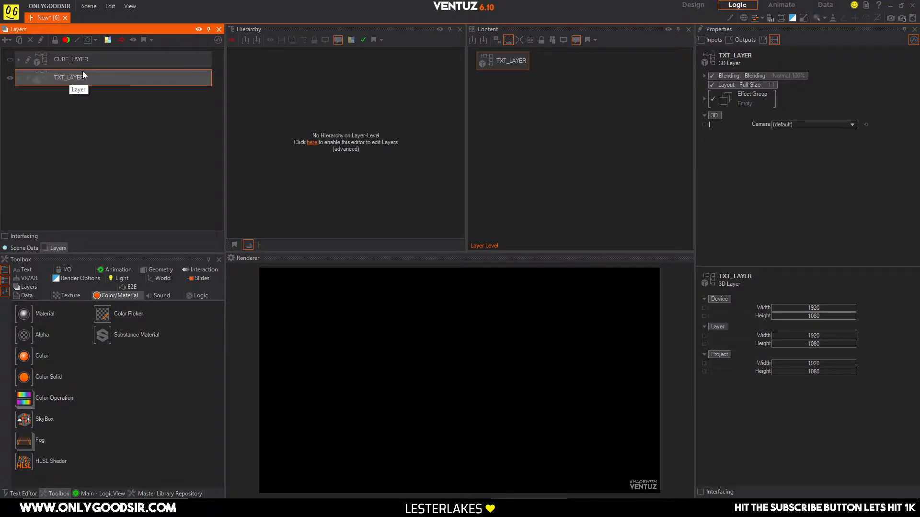
Open TXT_LAYER for editing and add an Axis to its hierarchy
{"action": "left_click", "coordinate": [27, 78]}
{"action": "left_click", "coordinate": [308, 99]}
{"action": "type", "text": "ax"}
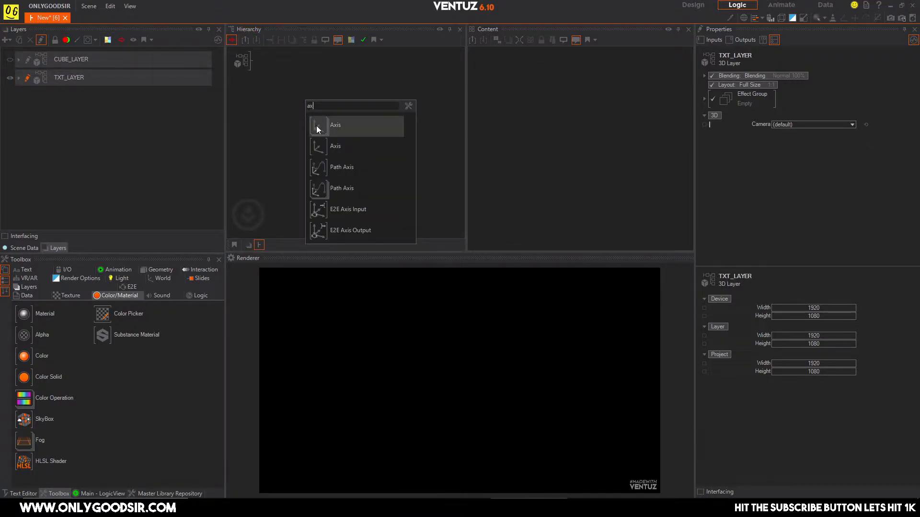
{"action": "left_click", "coordinate": [315, 125]}
Attach a Text 3D node to the axis in TXT_LAYER, using Block Text as its text source
{"action": "double_click", "coordinate": [299, 98]}
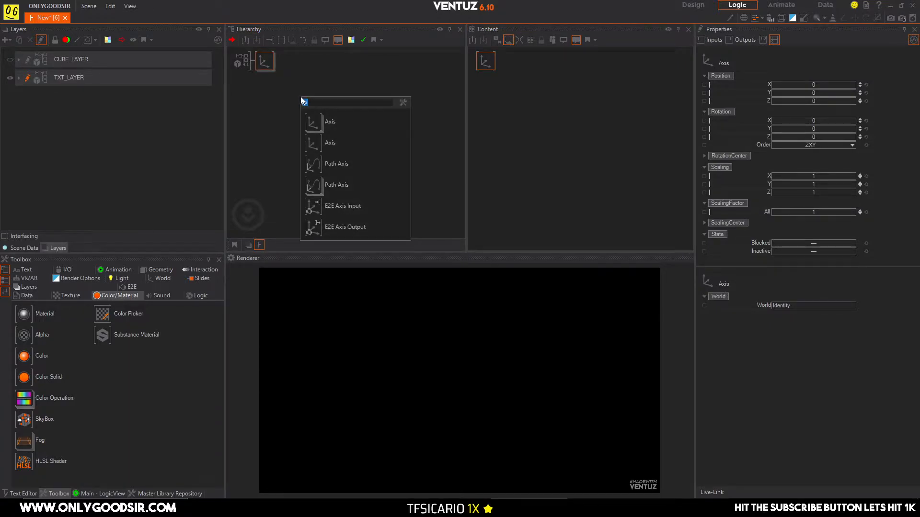
{"action": "type", "text": "3d"}
{"action": "left_click_drag", "start_coordinate": [312, 128], "coordinate": [298, 65]}
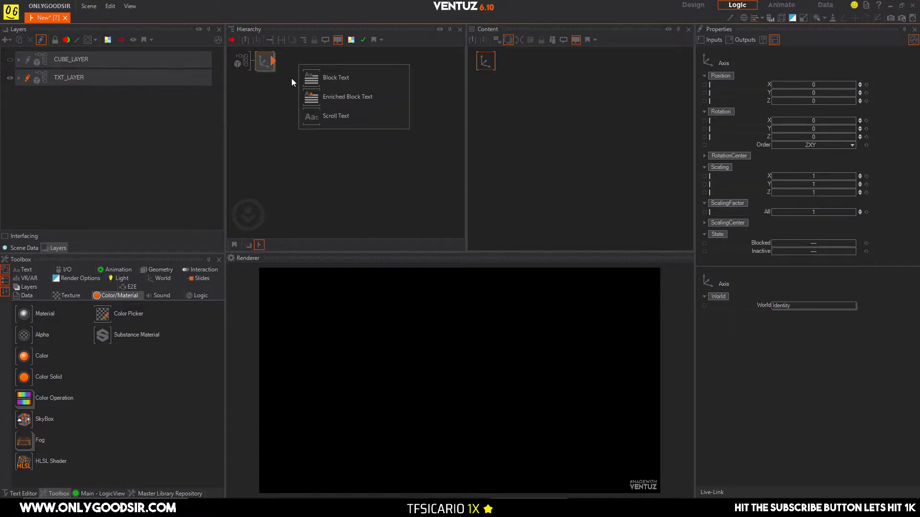
{"action": "left_click", "coordinate": [314, 78]}
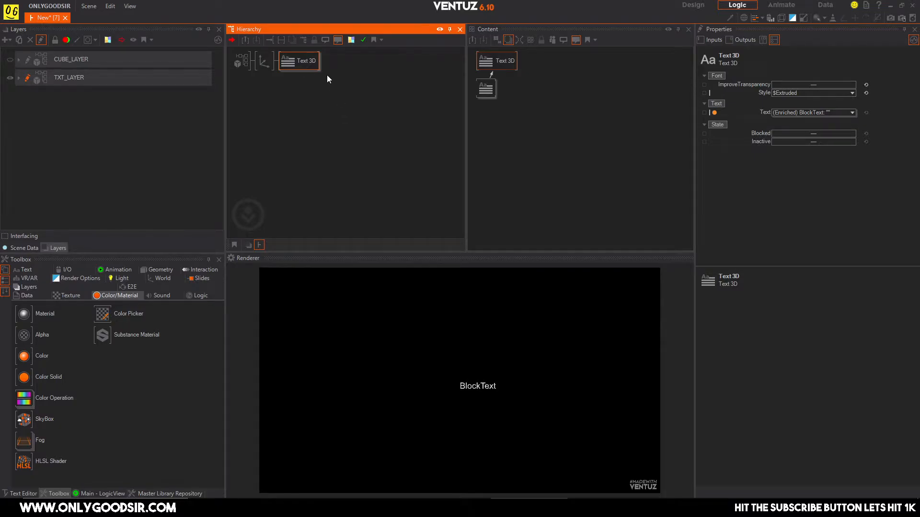
Place the Block Text node farther below Text 3D and set its text alignment and line alignment to Center
{"action": "left_click_drag", "start_coordinate": [485, 89], "coordinate": [501, 149]}
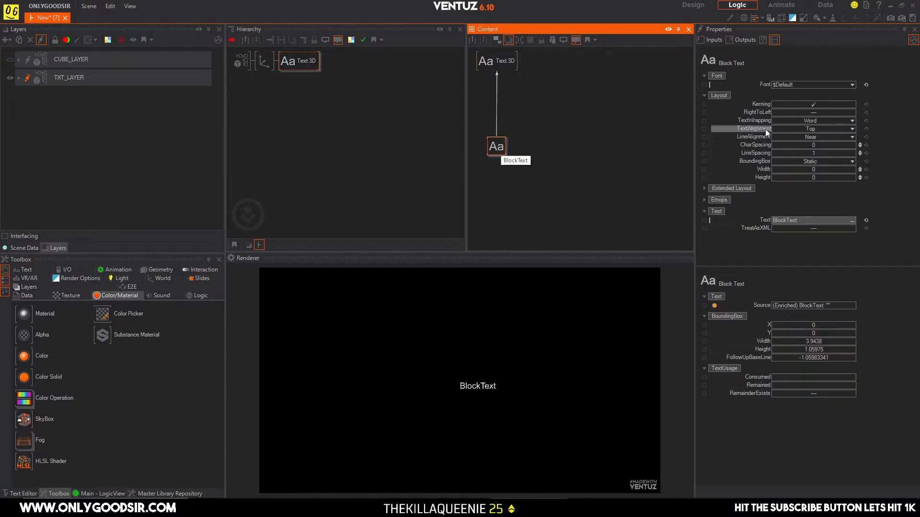
{"action": "left_click", "coordinate": [852, 128]}
{"action": "left_click", "coordinate": [830, 153]}
{"action": "left_click", "coordinate": [852, 137]}
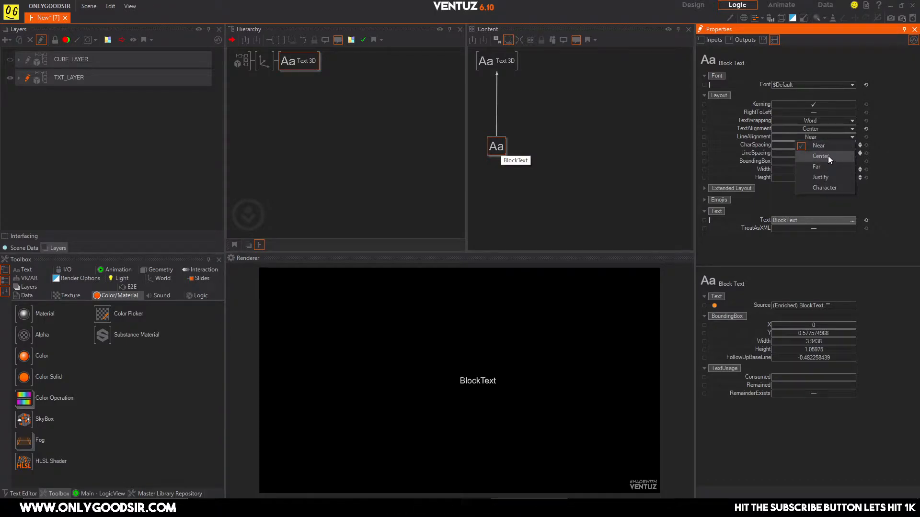
{"action": "left_click", "coordinate": [827, 156]}
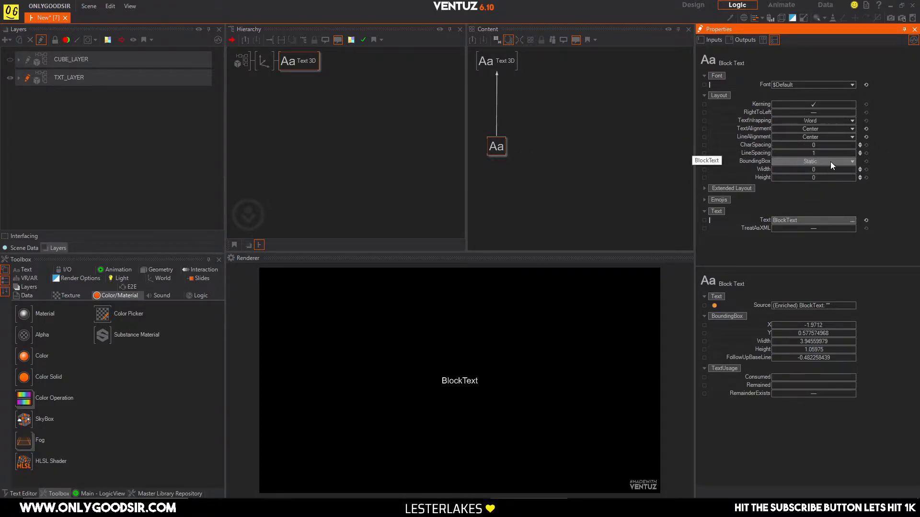
Replace the Block Text node's content with HELLO WORLD
{"action": "left_click", "coordinate": [823, 220]}
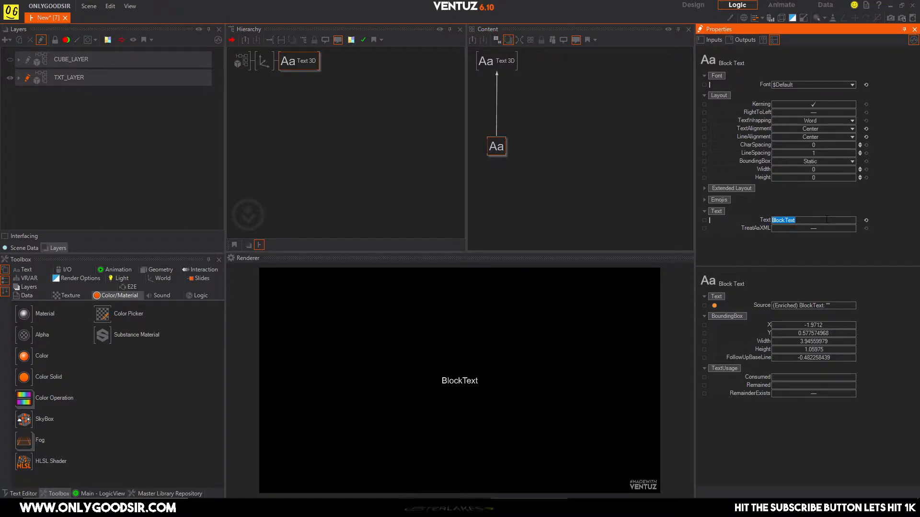
{"action": "type", "text": "HELLO"}
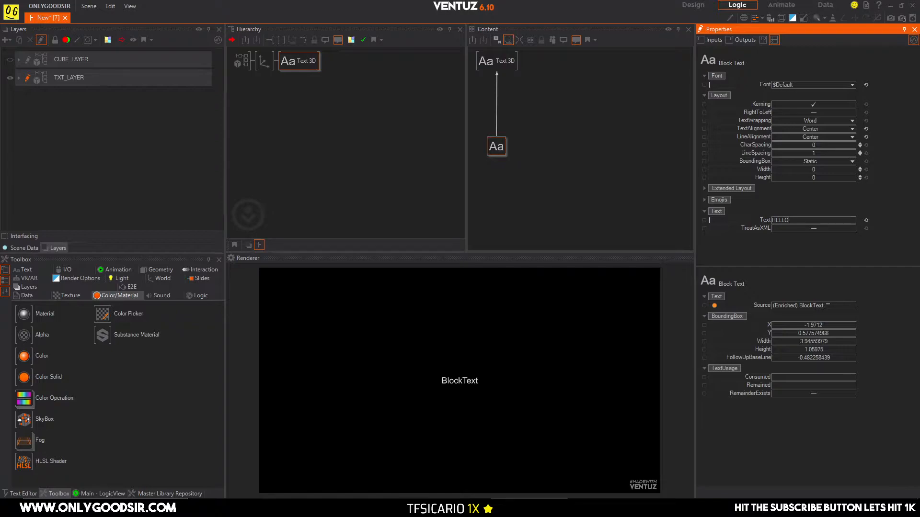
{"action": "type", "text": " WORLD"}
{"action": "key", "text": "Return"}
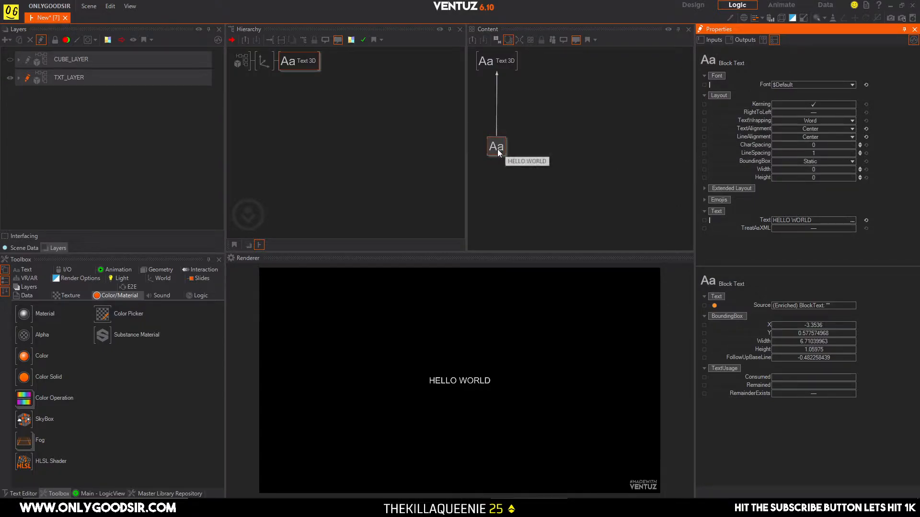
Browse the system typefaces for the Block Text font and choose the Le Havre Bold style
{"action": "left_click", "coordinate": [850, 85]}
{"action": "left_click", "coordinate": [825, 149]}
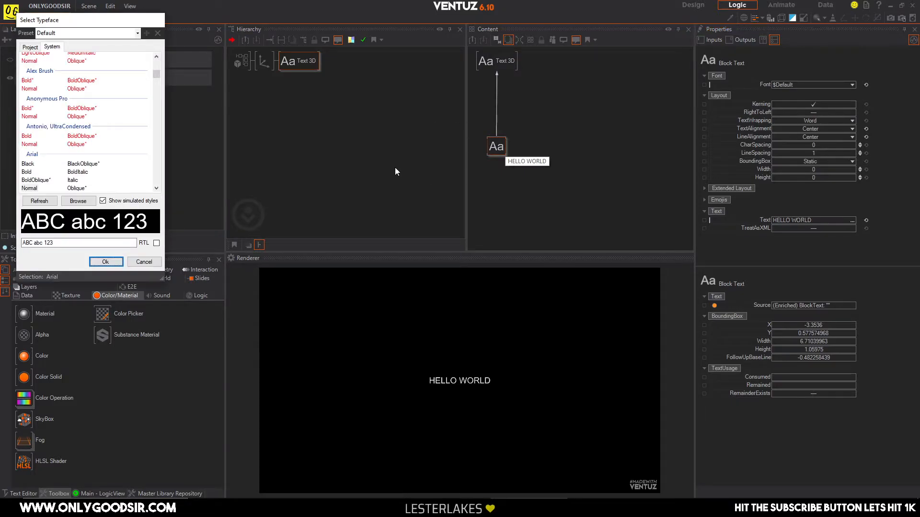
{"action": "left_click_drag", "start_coordinate": [84, 24], "coordinate": [353, 59]}
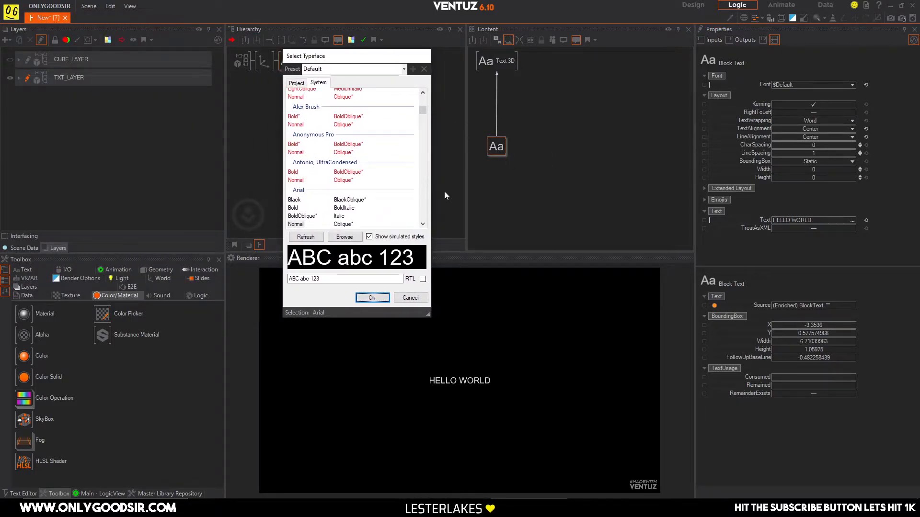
{"action": "left_click", "coordinate": [295, 117]}
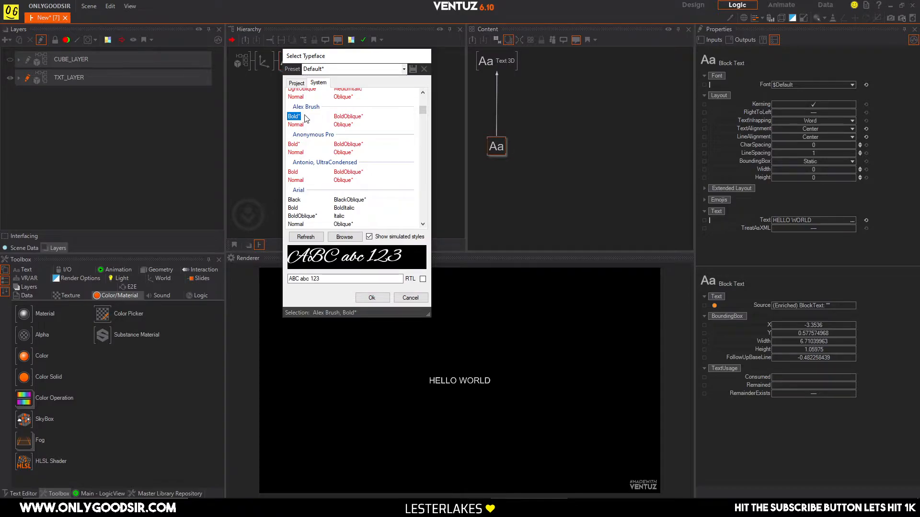
{"action": "key", "text": "Down"}
{"action": "key", "text": "Down"}
{"action": "key", "text": "Down"}
{"action": "key", "text": "Down"}
{"action": "key", "text": "Down"}
{"action": "key", "text": "Down"}
{"action": "key", "text": "Down"}
{"action": "key", "text": "Down"}
{"action": "key", "text": "Down"}
{"action": "key", "text": "Down"}
{"action": "key", "text": "Down"}
{"action": "key", "text": "Down"}
{"action": "key", "text": "Down"}
{"action": "key", "text": "Down"}
{"action": "key", "text": "Down"}
{"action": "key", "text": "Down"}
{"action": "key", "text": "Down"}
{"action": "key", "text": "Down"}
{"action": "key", "text": "Down"}
{"action": "key", "text": "Down"}
{"action": "key", "text": "Down"}
{"action": "key", "text": "Down"}
{"action": "key", "text": "Down"}
{"action": "key", "text": "Down"}
{"action": "key", "text": "Down"}
{"action": "key", "text": "Down"}
{"action": "key", "text": "Down"}
{"action": "key", "text": "Down"}
{"action": "key", "text": "Down"}
{"action": "key", "text": "Down"}
{"action": "key", "text": "Down"}
{"action": "key", "text": "Down"}
{"action": "key", "text": "Down"}
{"action": "key", "text": "Down"}
{"action": "key", "text": "Down"}
{"action": "key", "text": "Down"}
{"action": "key", "text": "Down"}
{"action": "key", "text": "Down"}
{"action": "key", "text": "Down"}
{"action": "key", "text": "Down"}
{"action": "key", "text": "Down"}
{"action": "key", "text": "Down"}
{"action": "key", "text": "Down"}
{"action": "key", "text": "Down"}
{"action": "key", "text": "Down"}
{"action": "key", "text": "Down"}
{"action": "key", "text": "Down"}
{"action": "key", "text": "Down"}
{"action": "key", "text": "Down"}
{"action": "key", "text": "Down"}
{"action": "key", "text": "Down"}
{"action": "key", "text": "Down"}
{"action": "key", "text": "Down"}
{"action": "key", "text": "Down"}
{"action": "key", "text": "Down"}
{"action": "key", "text": "Down"}
{"action": "key", "text": "Down"}
{"action": "key", "text": "Down"}
{"action": "key", "text": "Down"}
{"action": "key", "text": "Down"}
{"action": "key", "text": "Down"}
{"action": "key", "text": "Down"}
{"action": "key", "text": "Down"}
{"action": "key", "text": "Down"}
{"action": "key", "text": "Down"}
{"action": "key", "text": "Down"}
{"action": "key", "text": "Down"}
{"action": "key", "text": "Down"}
{"action": "key", "text": "Down"}
{"action": "key", "text": "Down"}
{"action": "key", "text": "Down"}
{"action": "key", "text": "Down"}
{"action": "key", "text": "Down"}
{"action": "key", "text": "Down"}
{"action": "key", "text": "Down"}
{"action": "key", "text": "Down"}
{"action": "key", "text": "Down"}
{"action": "key", "text": "Down"}
{"action": "key", "text": "Down"}
{"action": "key", "text": "Down"}
{"action": "key", "text": "Down"}
{"action": "key", "text": "Down"}
{"action": "key", "text": "Down"}
{"action": "key", "text": "Down"}
{"action": "key", "text": "Down"}
{"action": "key", "text": "Down"}
{"action": "key", "text": "Down"}
{"action": "key", "text": "Down"}
{"action": "key", "text": "Down"}
{"action": "key", "text": "Down"}
{"action": "key", "text": "Down"}
{"action": "key", "text": "Down"}
{"action": "key", "text": "Down"}
{"action": "key", "text": "Down"}
{"action": "key", "text": "Down"}
{"action": "key", "text": "Down"}
{"action": "key", "text": "Down"}
{"action": "key", "text": "Down"}
{"action": "key", "text": "Down"}
{"action": "key", "text": "Down"}
{"action": "key", "text": "Up"}
{"action": "key", "text": "Up"}
{"action": "key", "text": "Up"}
{"action": "key", "text": "Up"}
{"action": "left_click", "coordinate": [371, 298]}
Save the chosen typeface into the project's Fonts folder as LE HAVRE BOLD.TTF and apply it to the Block Text
{"action": "left_click", "coordinate": [483, 288]}
{"action": "left_click", "coordinate": [528, 239]}
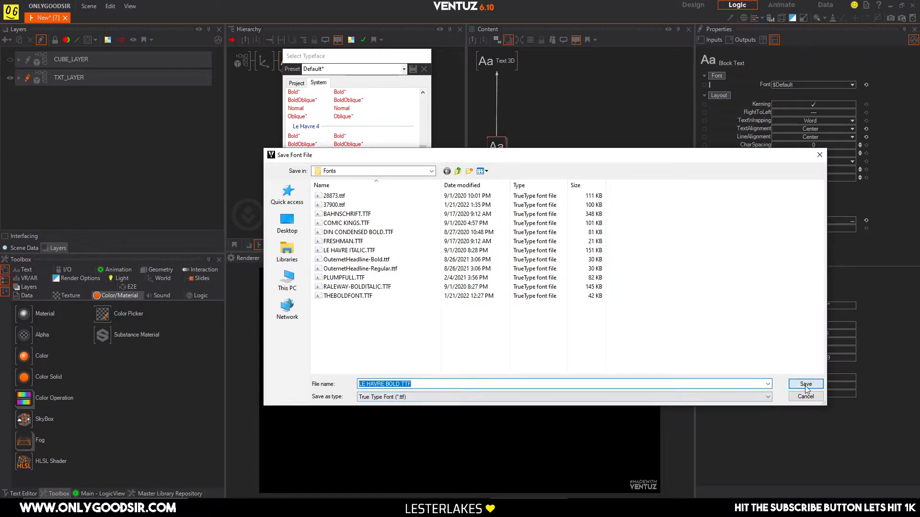
{"action": "left_click", "coordinate": [806, 385]}
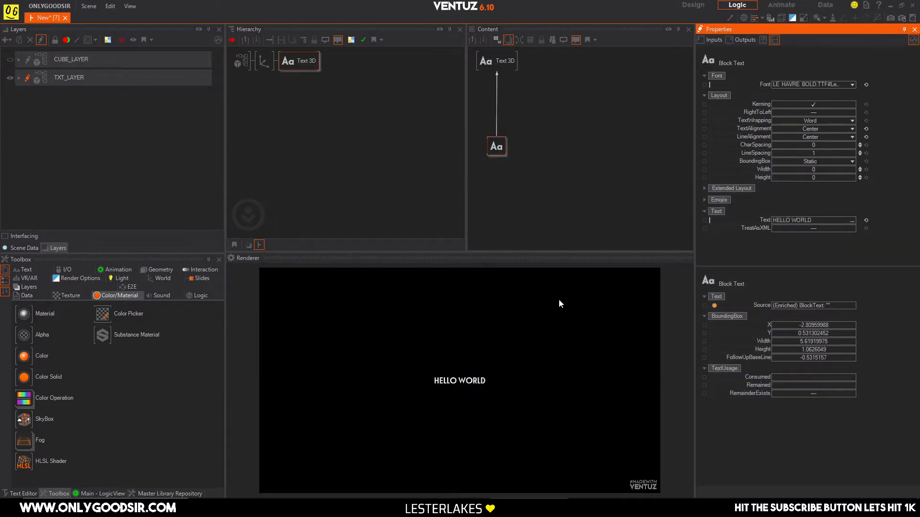
Move Block Text slightly closer to Text 3D, then set the axis's overall scaling factor to 3.8 and Z scaling to 1.87
{"action": "left_click_drag", "start_coordinate": [487, 146], "coordinate": [494, 134]}
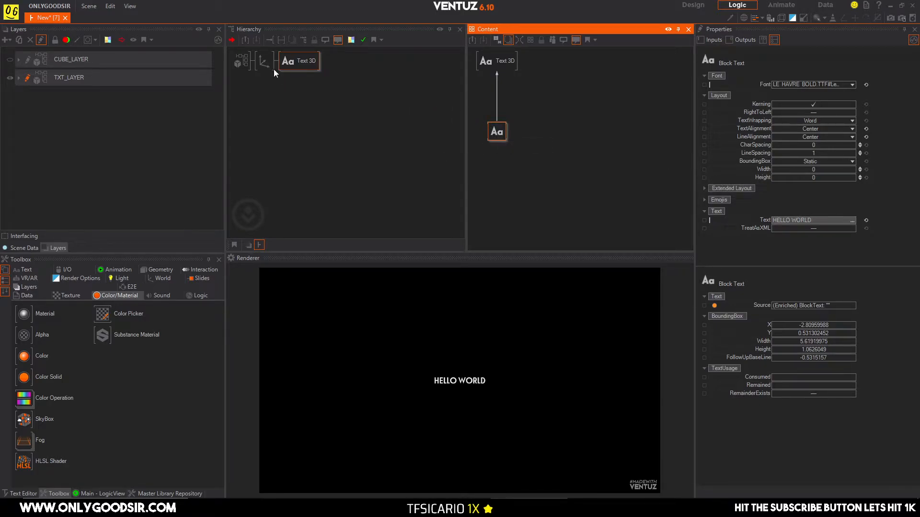
{"action": "left_click", "coordinate": [264, 60]}
{"action": "left_click_drag", "start_coordinate": [814, 212], "coordinate": [830, 210]}
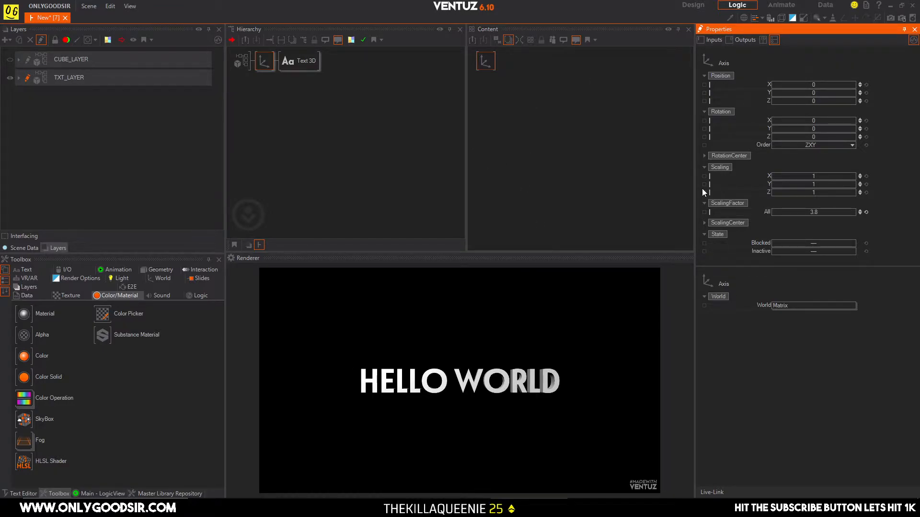
{"action": "left_click_drag", "start_coordinate": [815, 192], "coordinate": [854, 192]}
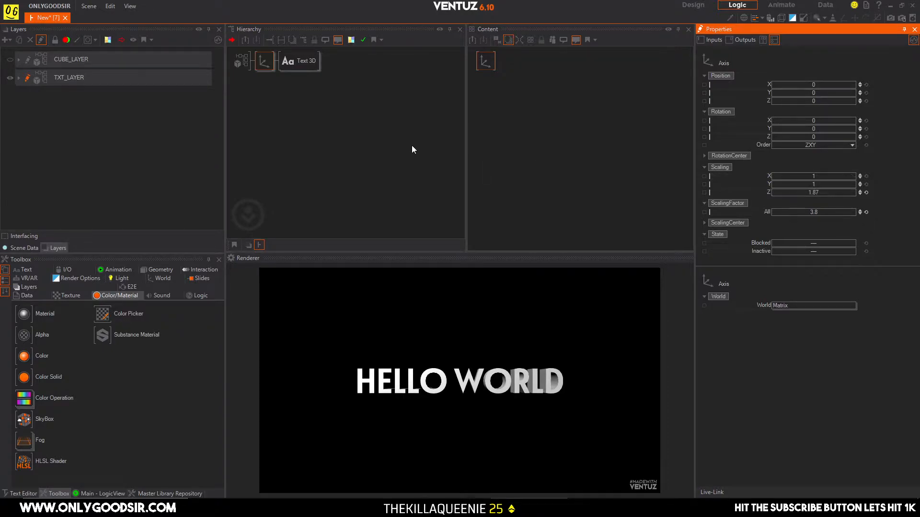
{"action": "left_click", "coordinate": [508, 84]}
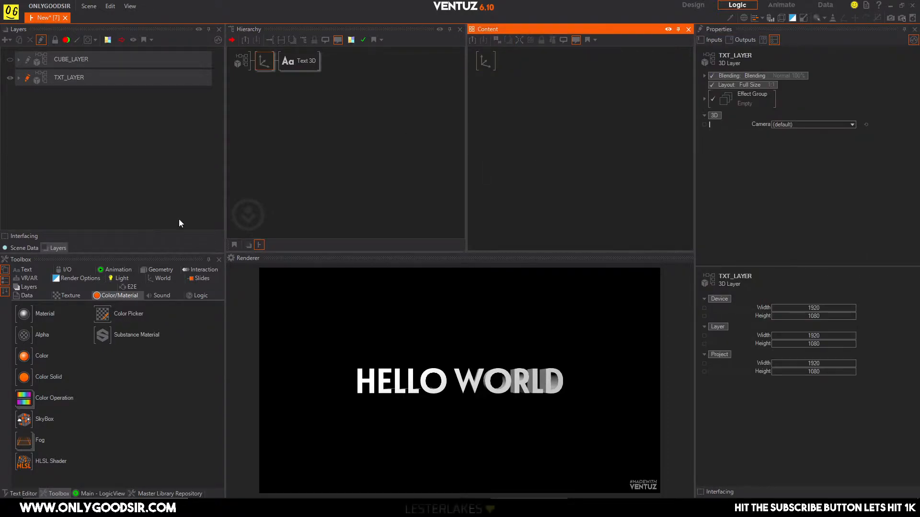
Insert a Directional Light ahead of the axis in TXT_LAYER's hierarchy and set its pitch to -11
{"action": "left_click", "coordinate": [119, 278]}
{"action": "left_click_drag", "start_coordinate": [25, 314], "coordinate": [259, 61]}
{"action": "left_click_drag", "start_coordinate": [813, 124], "coordinate": [823, 123]}
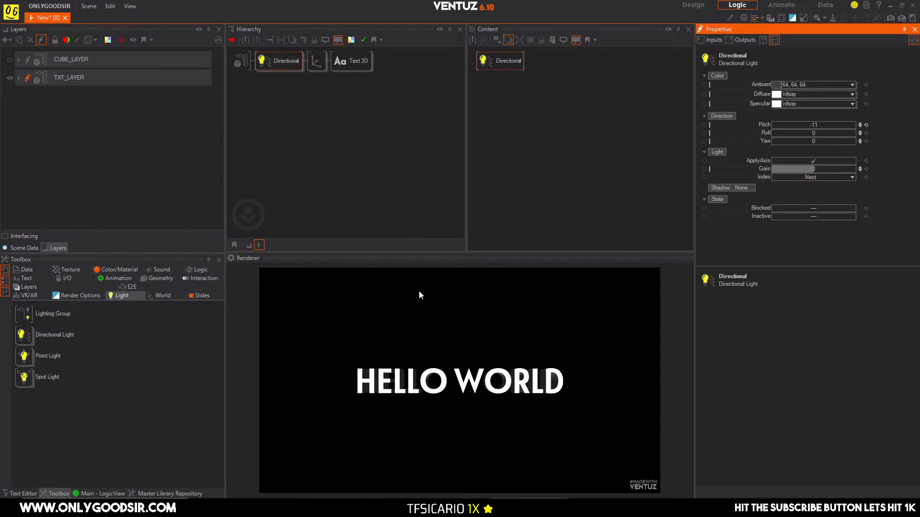
{"action": "left_click", "coordinate": [277, 95]}
Move Block Text farther below Text 3D and insert a Shrink2Fit text effect on the link between them
{"action": "left_click", "coordinate": [316, 61]}
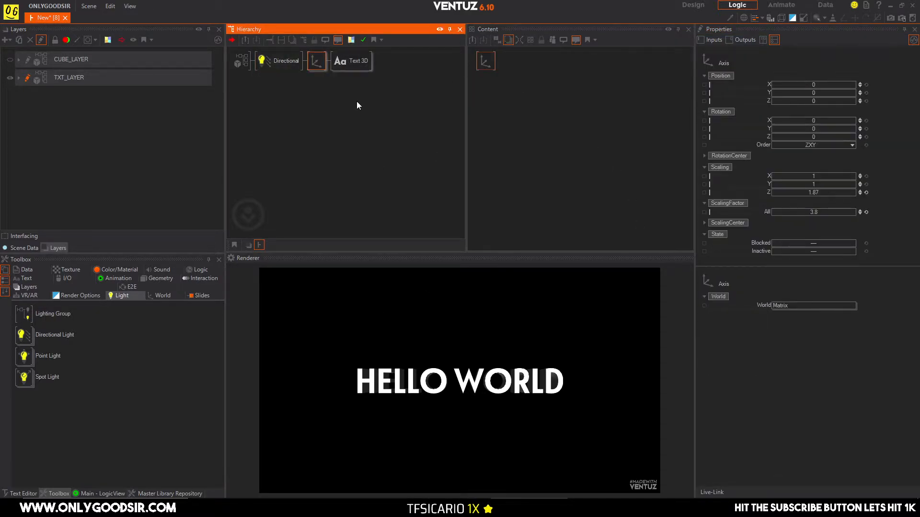
{"action": "left_click", "coordinate": [353, 65]}
{"action": "left_click_drag", "start_coordinate": [497, 133], "coordinate": [499, 163]}
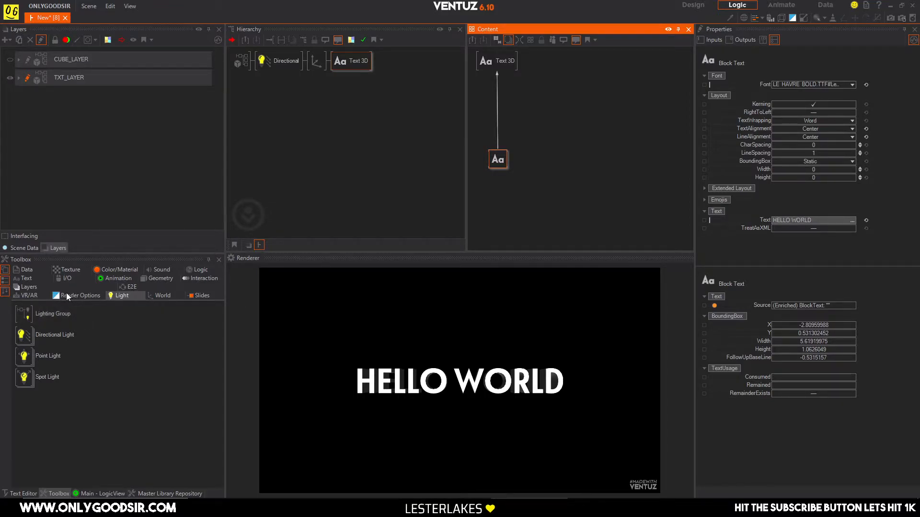
{"action": "left_click", "coordinate": [25, 279]}
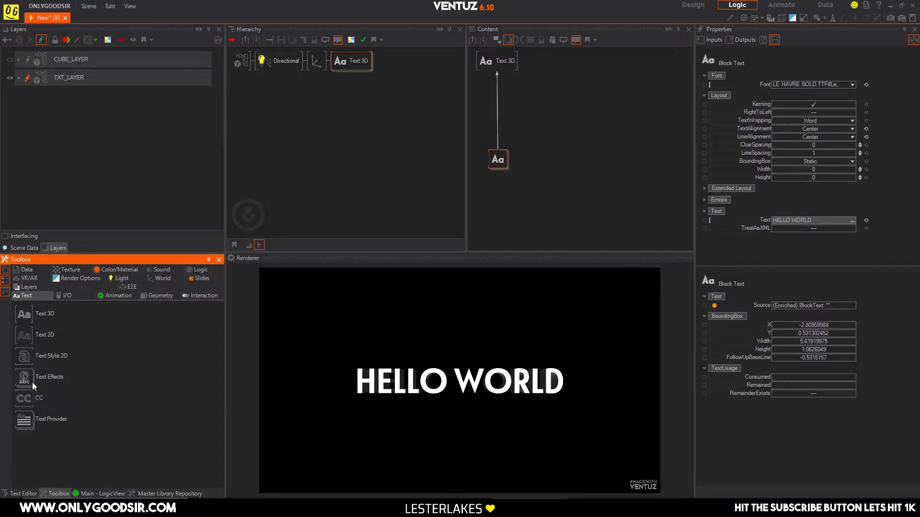
{"action": "left_click_drag", "start_coordinate": [28, 381], "coordinate": [275, 273]}
{"action": "left_click_drag", "start_coordinate": [536, 99], "coordinate": [496, 102]}
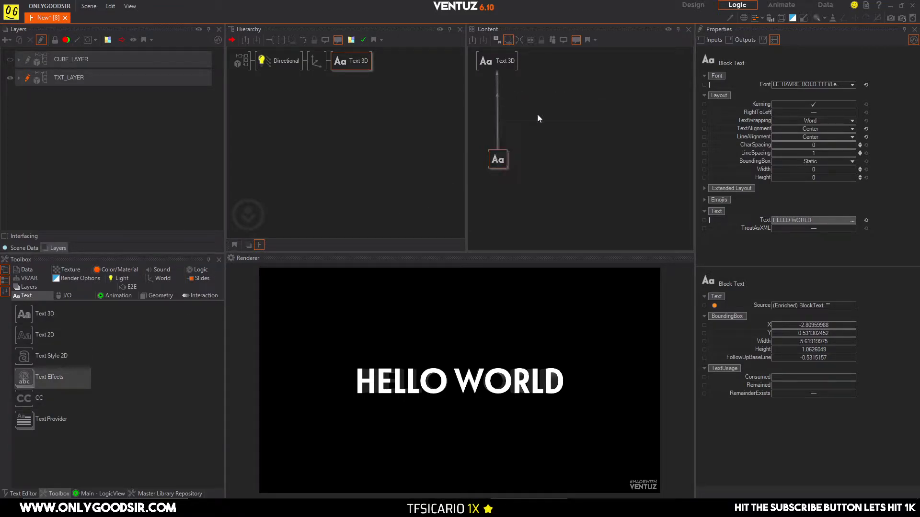
{"action": "left_click", "coordinate": [523, 116]}
{"action": "left_click_drag", "start_coordinate": [501, 108], "coordinate": [502, 109]}
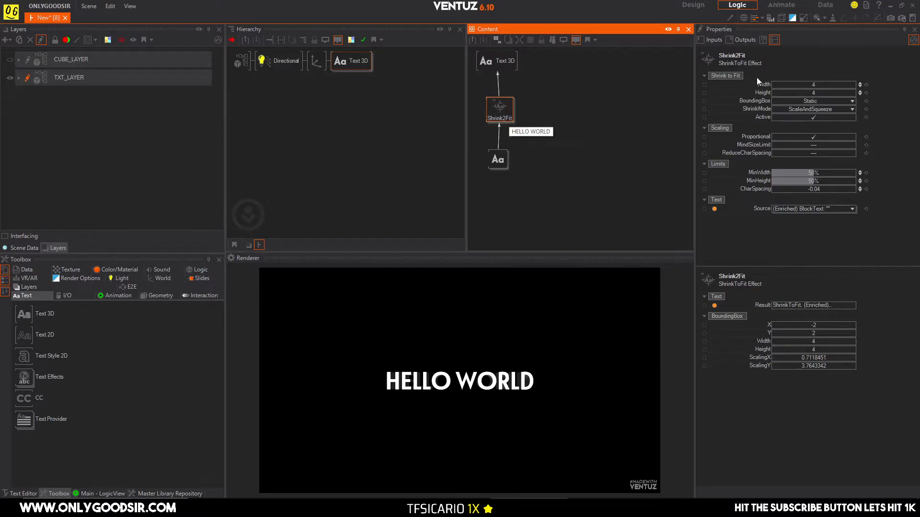
Test the fitting with a long string by extending the Block Text to HELLO WORLD FHSDLFKHJ S LDFHLK SDHGFL DSGFOF
{"action": "left_click", "coordinate": [495, 160]}
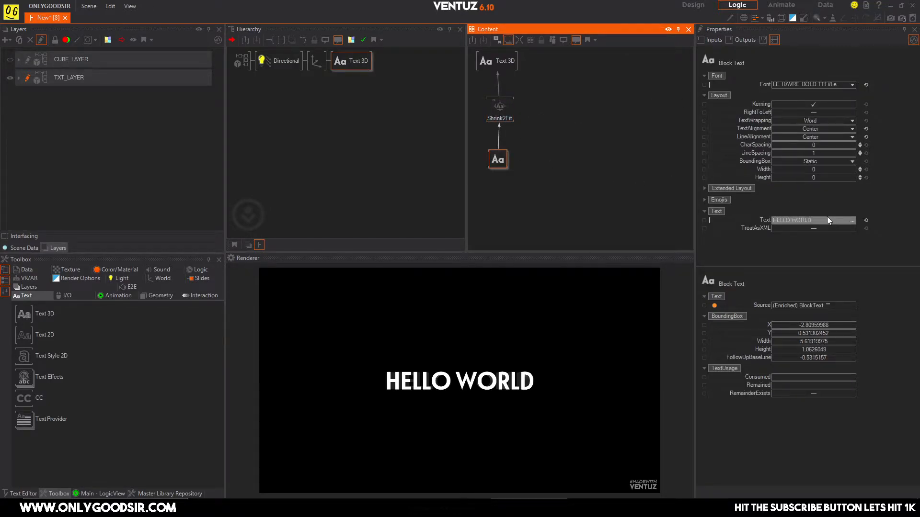
{"action": "left_click", "coordinate": [823, 219]}
{"action": "left_click", "coordinate": [823, 219]}
{"action": "type", "text": "FHSDLFKHJ S LDFHLK SDHGFL DSGFOF"}
{"action": "key", "text": "Return"}
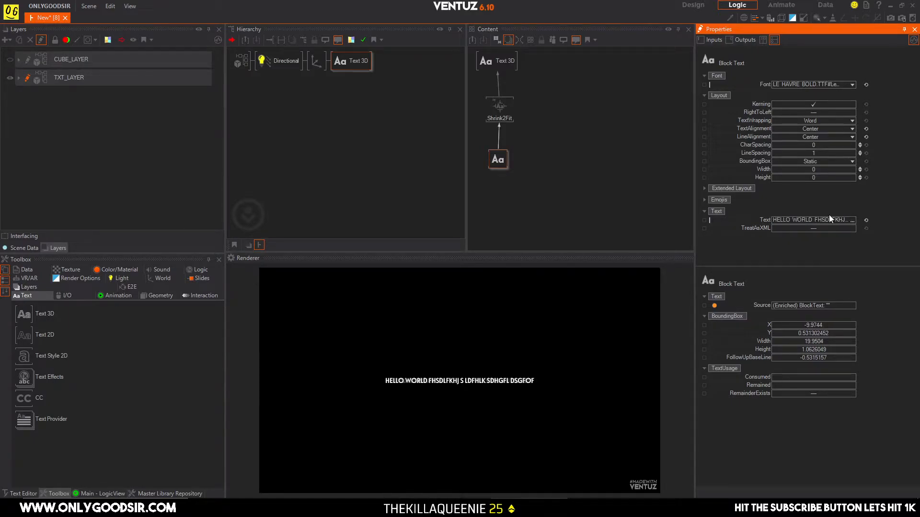
Set the Shrink2Fit effect's width to 10.5, keeping proportional scaling enabled
{"action": "left_click", "coordinate": [507, 109]}
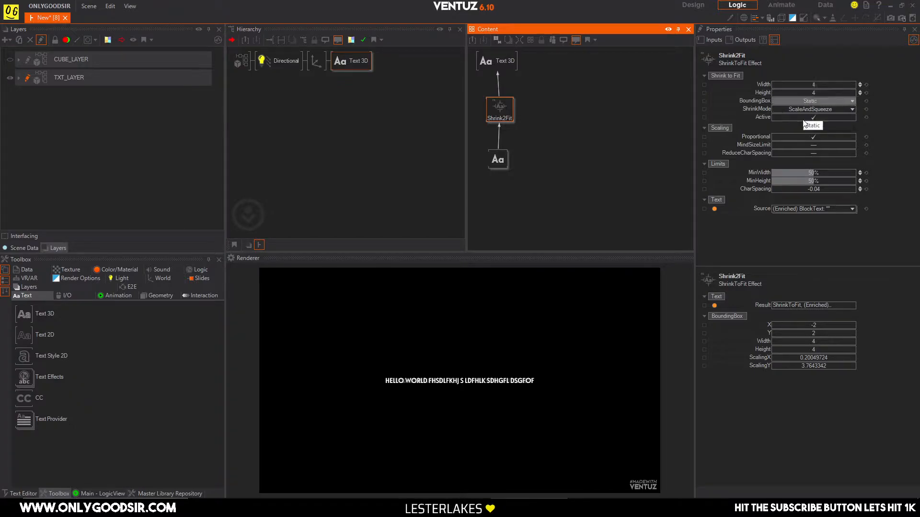
{"action": "left_click", "coordinate": [802, 137]}
{"action": "left_click", "coordinate": [803, 136]}
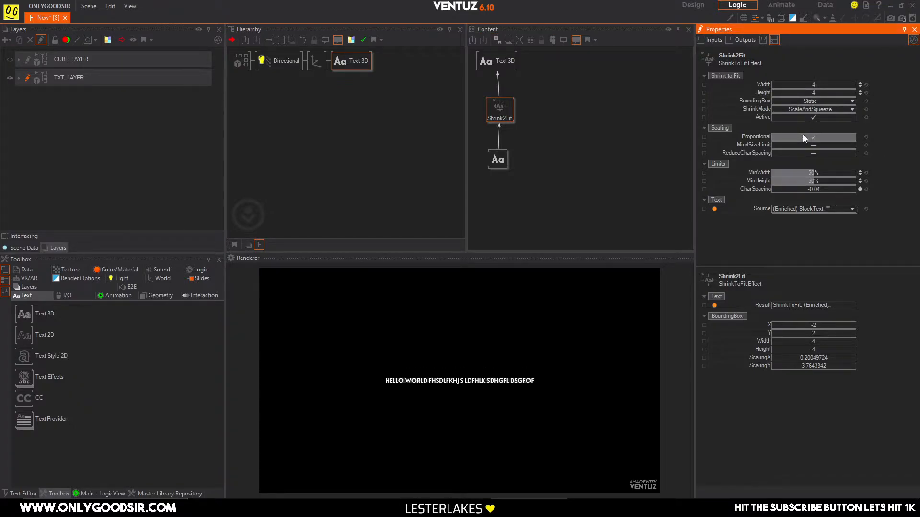
{"action": "left_click_drag", "start_coordinate": [811, 84], "coordinate": [840, 83]}
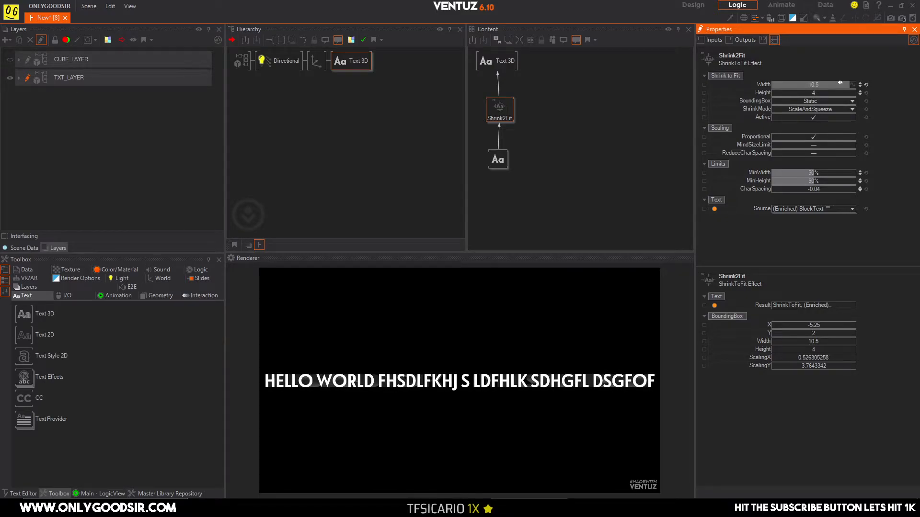
Remove the extra test characters from the Block Text so that it reads HELLO WORLD again
{"action": "left_click", "coordinate": [498, 160]}
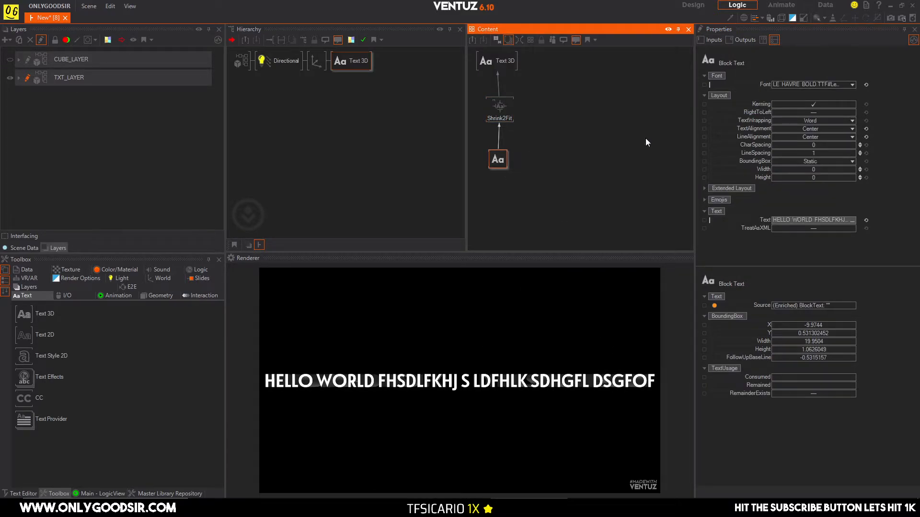
{"action": "left_click", "coordinate": [805, 221]}
{"action": "left_click_drag", "start_coordinate": [855, 219], "coordinate": [806, 219]}
{"action": "key", "text": "BackSpace"}
{"action": "key", "text": "BackSpace"}
{"action": "key", "text": "BackSpace"}
{"action": "key", "text": "BackSpace"}
{"action": "key", "text": "BackSpace"}
{"action": "key", "text": "BackSpace"}
{"action": "key", "text": "BackSpace"}
{"action": "key", "text": "BackSpace"}
{"action": "key", "text": "BackSpace"}
{"action": "key", "text": "BackSpace"}
{"action": "key", "text": "BackSpace"}
{"action": "key", "text": "BackSpace"}
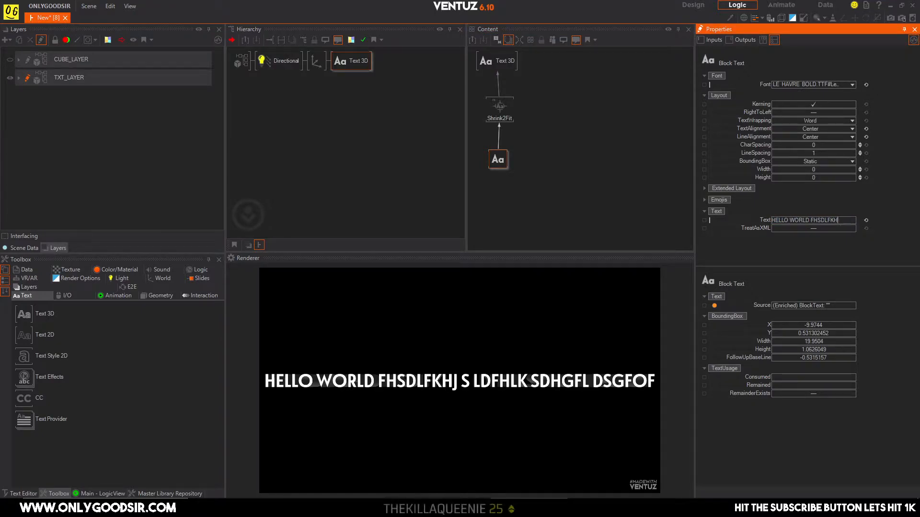
{"action": "key", "text": "Return"}
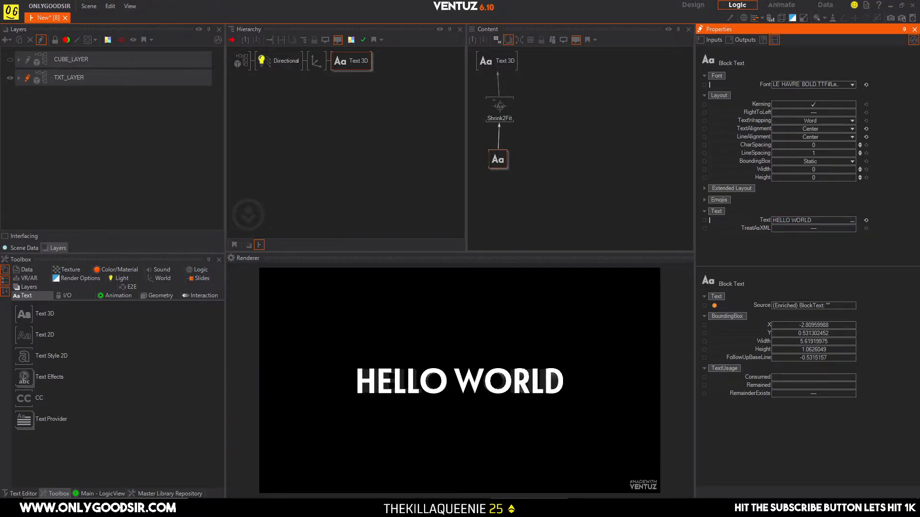
Change TXT_LAYER's layout from Full Size to Offscreen Render Target
{"action": "left_click", "coordinate": [520, 163]}
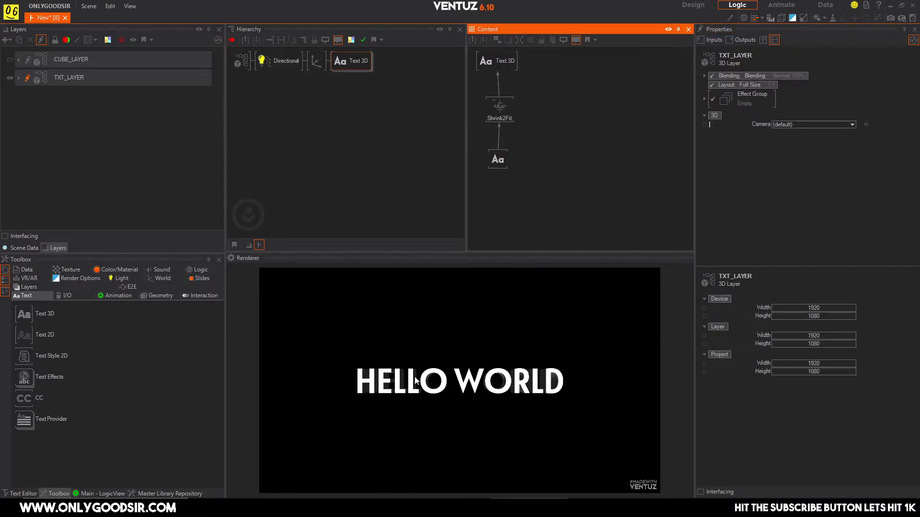
{"action": "left_click", "coordinate": [129, 80]}
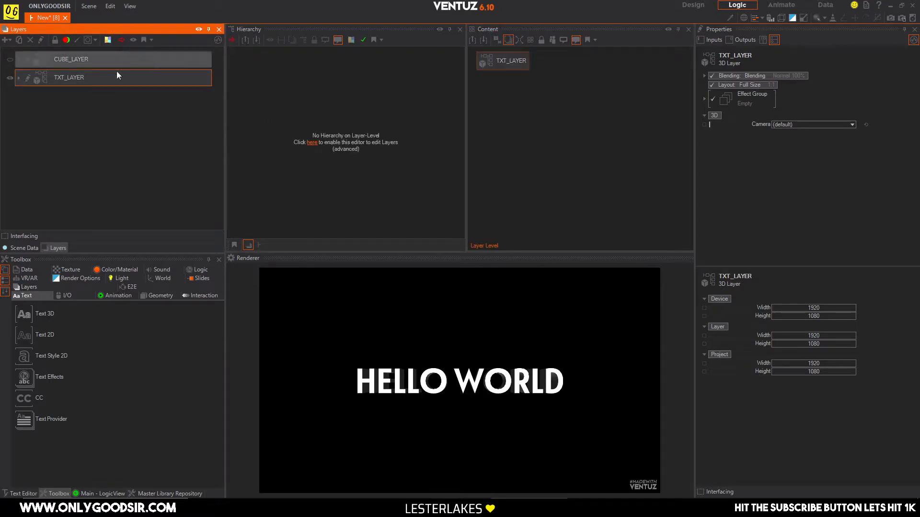
{"action": "left_click", "coordinate": [18, 81]}
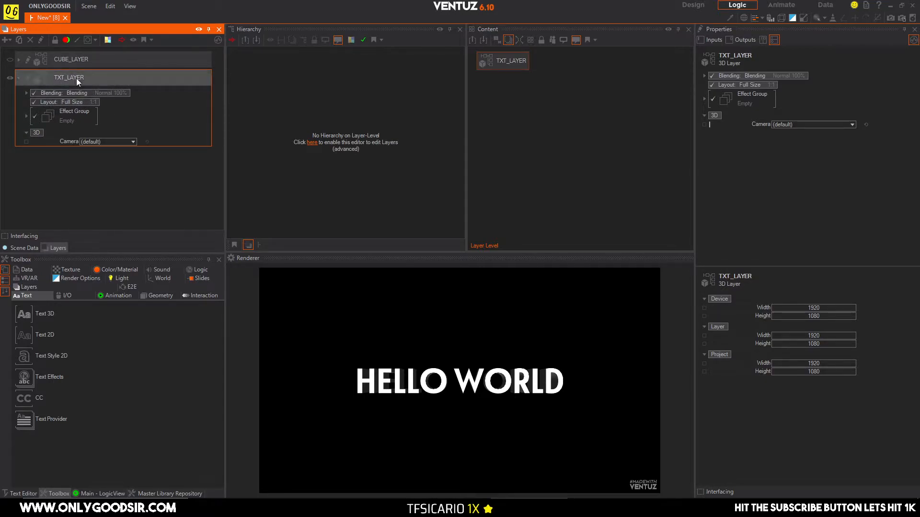
{"action": "right_click", "coordinate": [84, 102]}
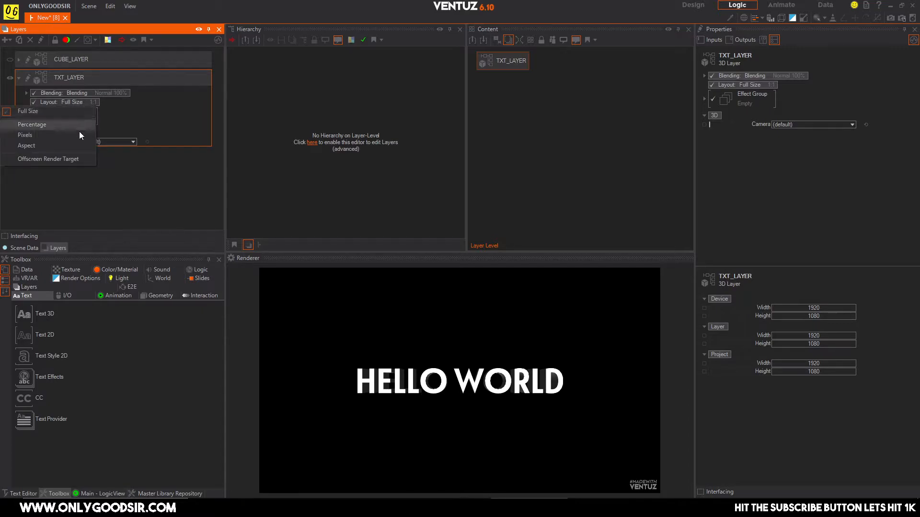
{"action": "left_click", "coordinate": [50, 159]}
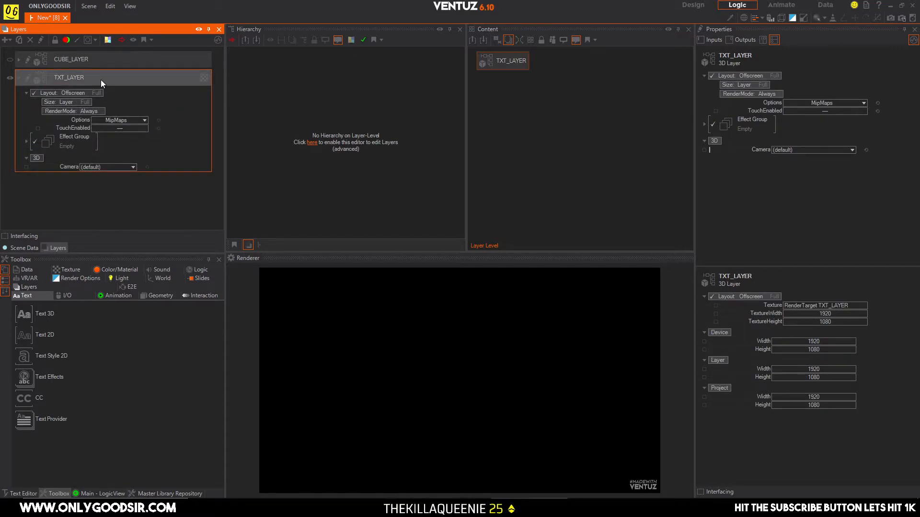
Make CUBE_LAYER visible again and bind its exposed FONT material texture input to TXT_LAYER's render target
{"action": "left_click", "coordinate": [10, 60]}
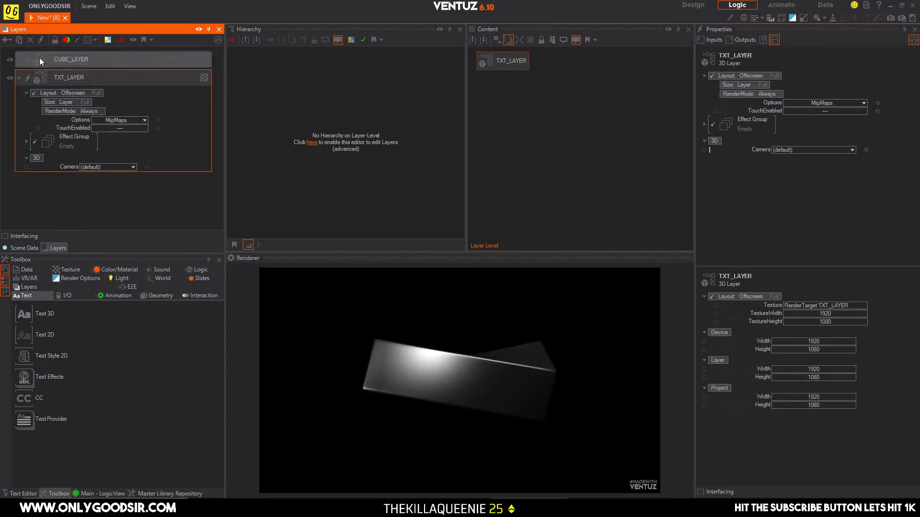
{"action": "left_click", "coordinate": [139, 61]}
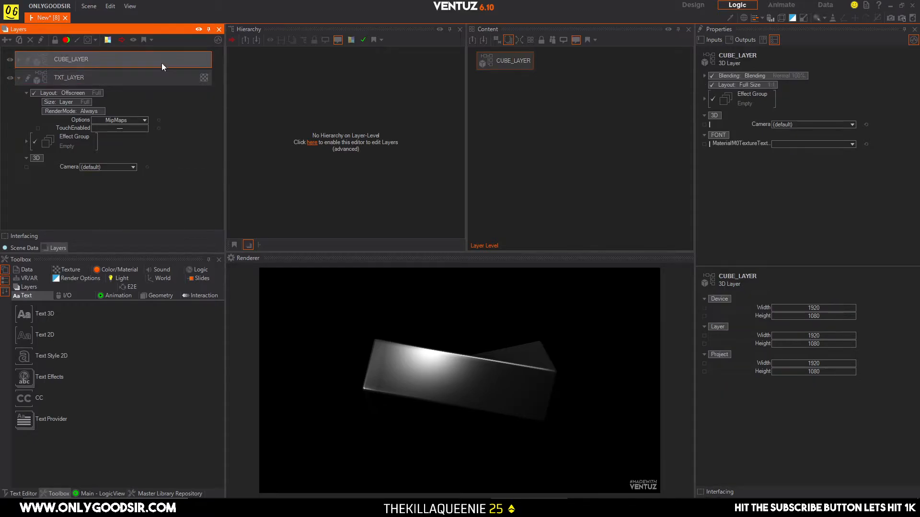
{"action": "left_click", "coordinate": [99, 77], "text": "ctrl"}
{"action": "left_click_drag", "start_coordinate": [513, 81], "coordinate": [521, 116]}
{"action": "mouse_move", "coordinate": [524, 65]}
{"action": "left_mouse_down"}
{"action": "mouse_move", "coordinate": [535, 73]}
{"action": "mouse_move", "coordinate": [518, 77]}
{"action": "left_mouse_up"}
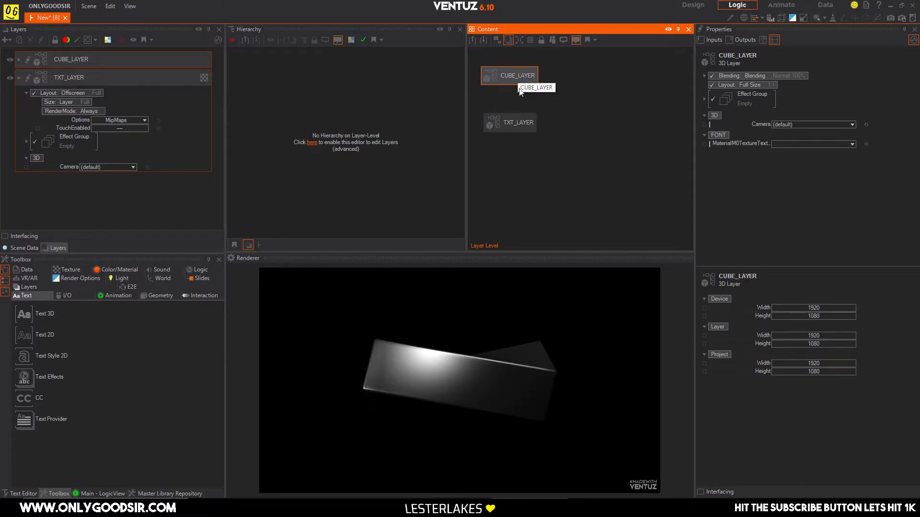
{"action": "left_click_drag", "start_coordinate": [739, 144], "coordinate": [512, 124]}
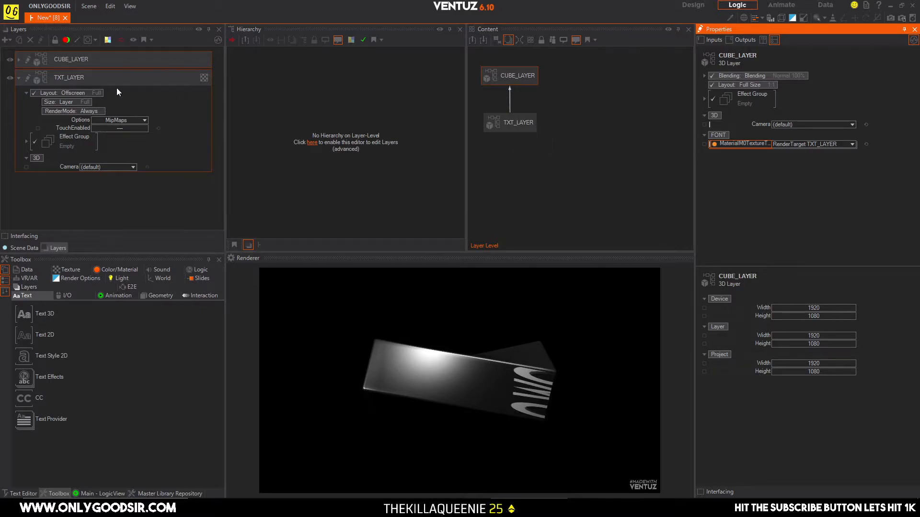
Open CUBE_LAYER's contents and check the mapping options for the FONT material's texture
{"action": "left_click", "coordinate": [27, 58]}
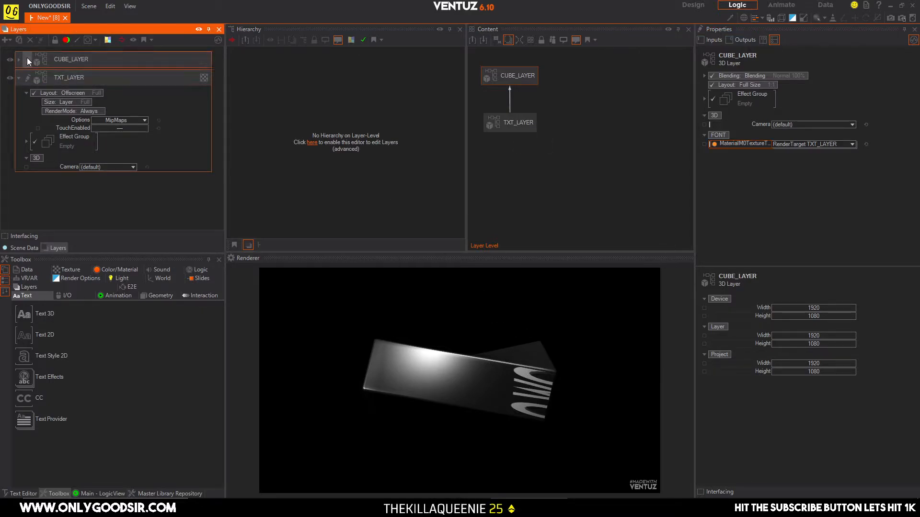
{"action": "left_click", "coordinate": [27, 59]}
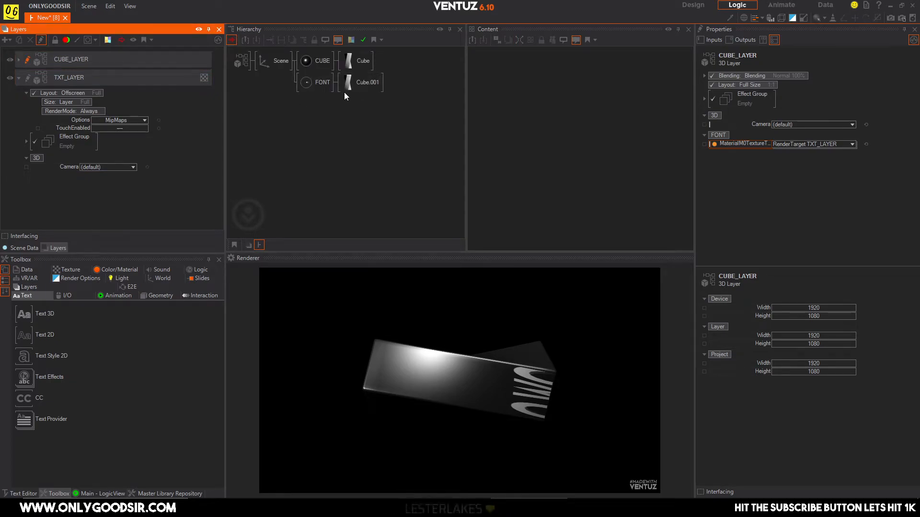
{"action": "left_click", "coordinate": [317, 82]}
{"action": "scroll", "coordinate": [767, 167], "scroll_direction": "down", "scroll_amount": 3}
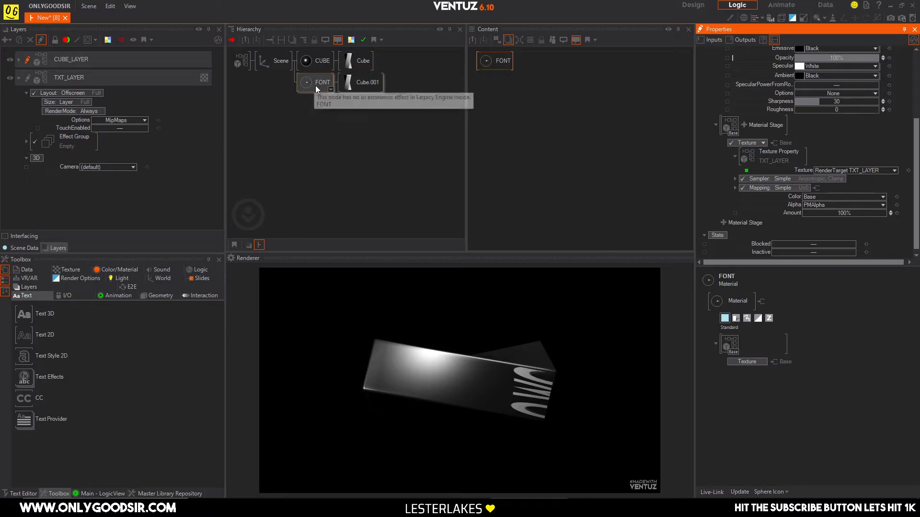
{"action": "left_click", "coordinate": [795, 188]}
{"action": "mouse_move", "coordinate": [763, 207]}
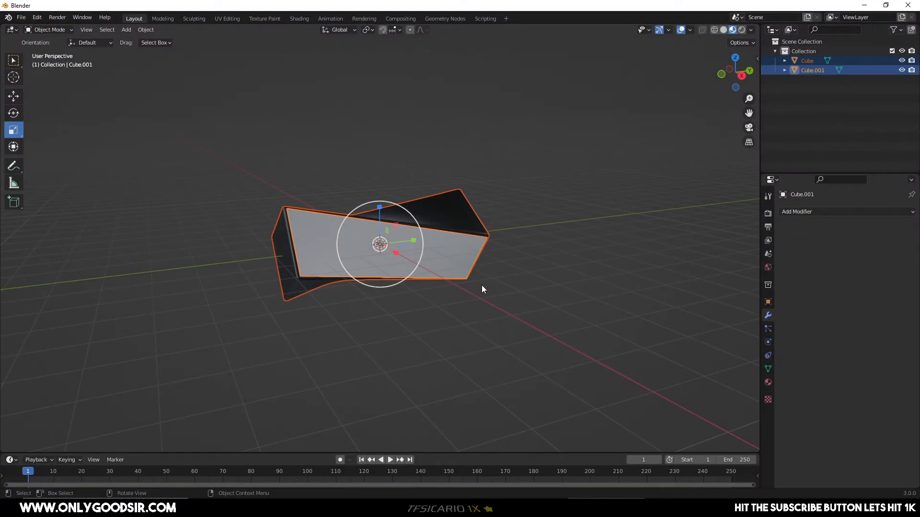
Switch to Blender and pack the UV islands of the entire front panel Cube.001 in the UV Editing workspace
{"action": "left_click", "coordinate": [458, 259]}
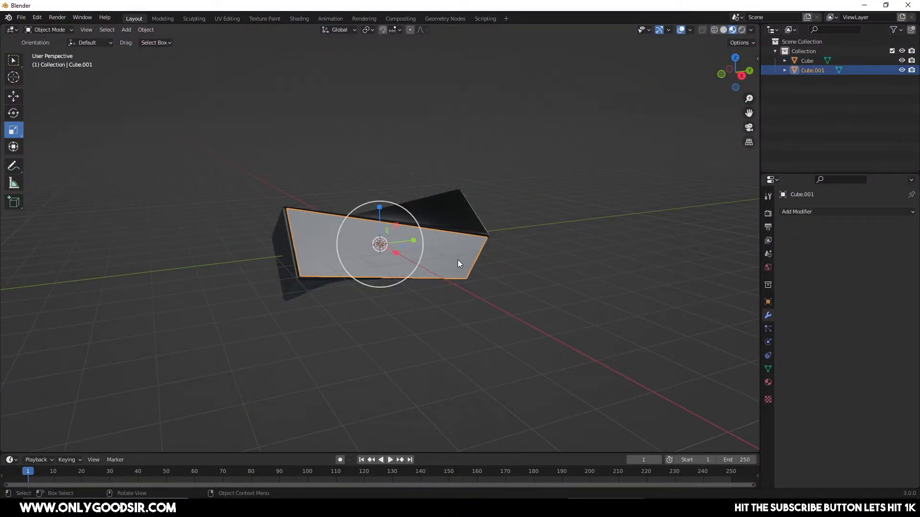
{"action": "key", "text": "Tab"}
{"action": "key", "text": "a"}
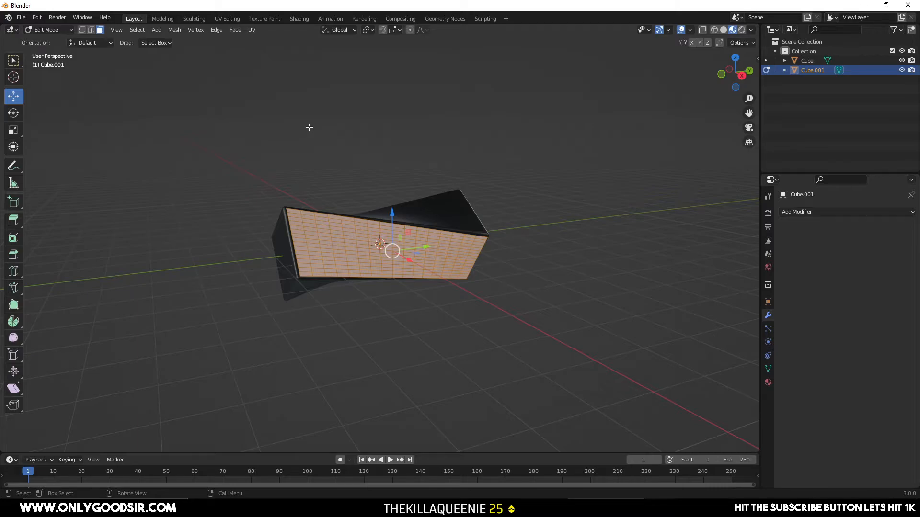
{"action": "left_click", "coordinate": [221, 18]}
{"action": "key", "text": "a"}
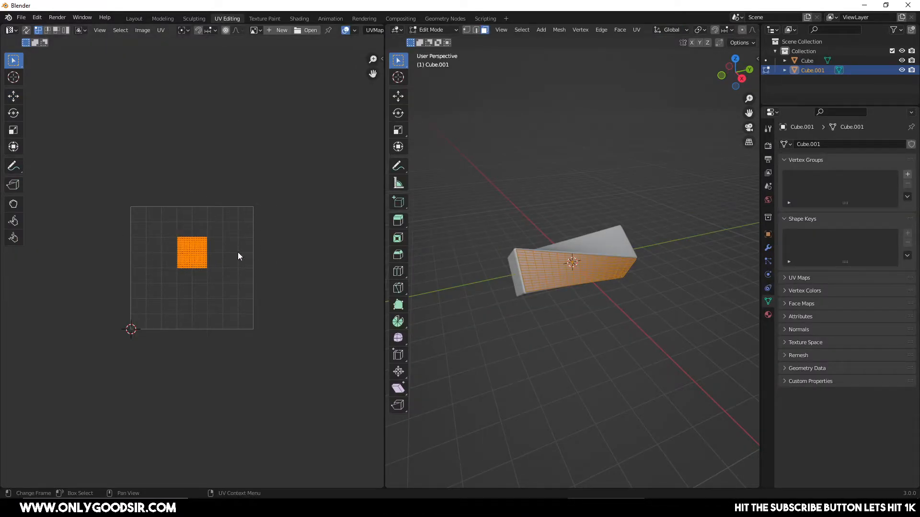
{"action": "left_click", "coordinate": [161, 29]}
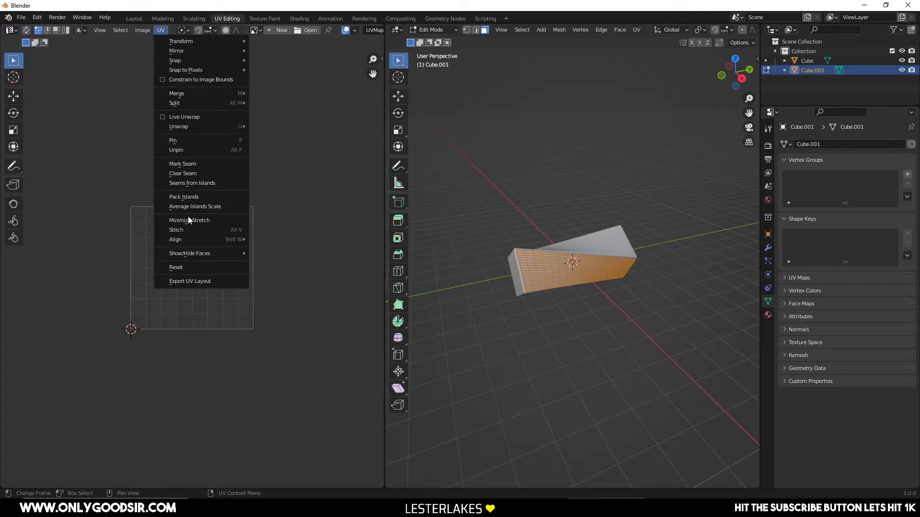
{"action": "left_click", "coordinate": [201, 197]}
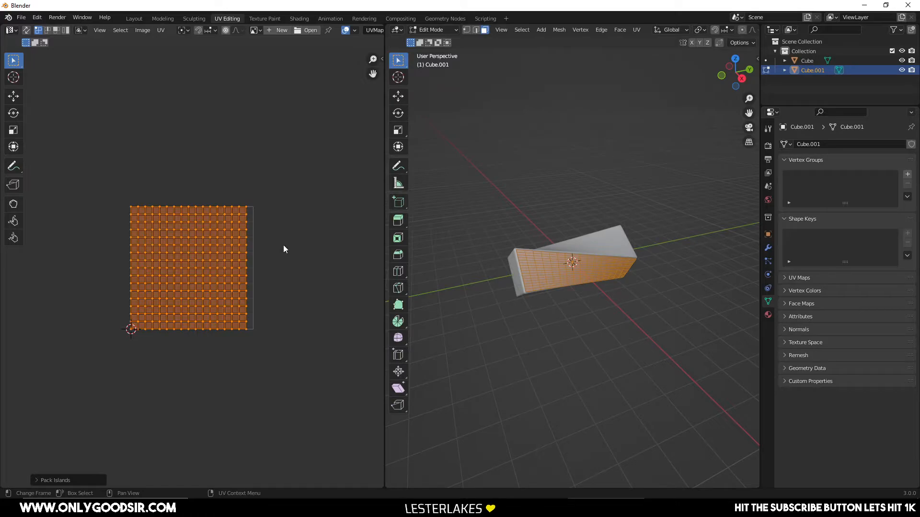
{"action": "key", "text": "Tab"}
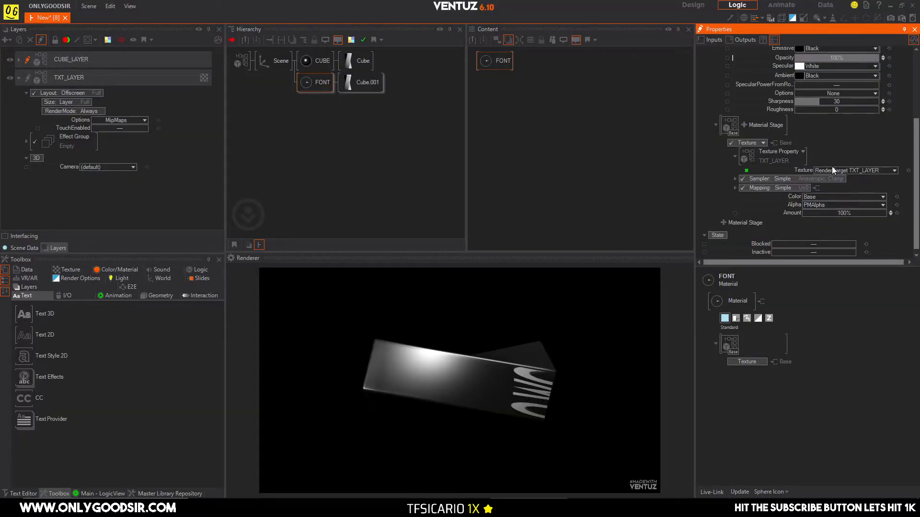
Switch back to Ventuz and set the FONT material's texture mapping to 2D Mapping with the UV0 source
{"action": "left_click", "coordinate": [521, 378]}
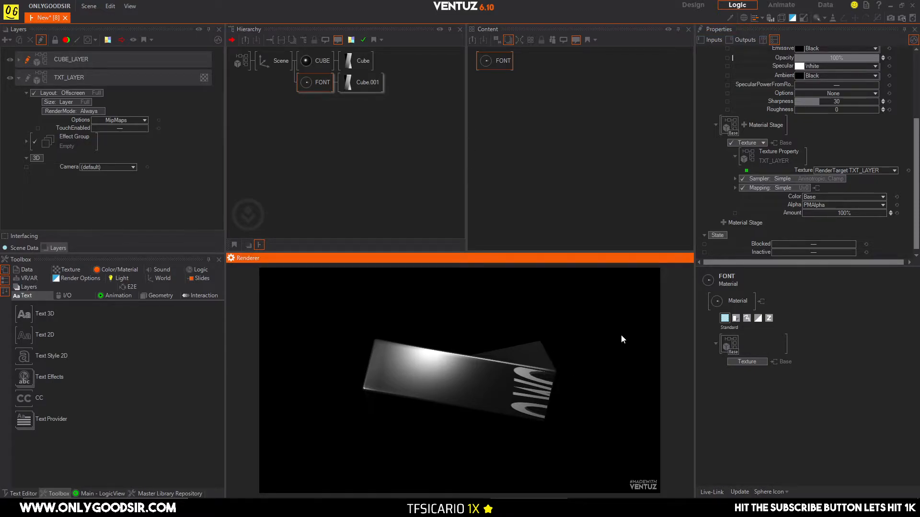
{"action": "left_click", "coordinate": [788, 187]}
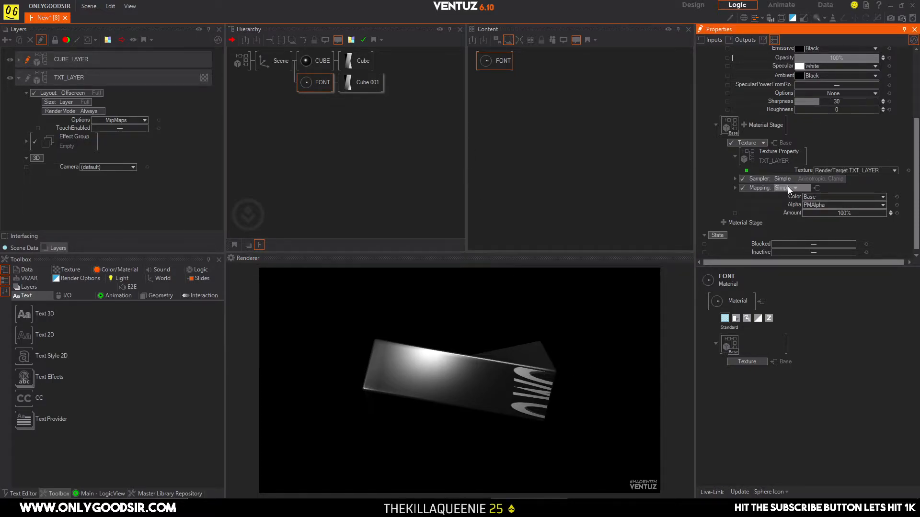
{"action": "mouse_move", "coordinate": [769, 209]}
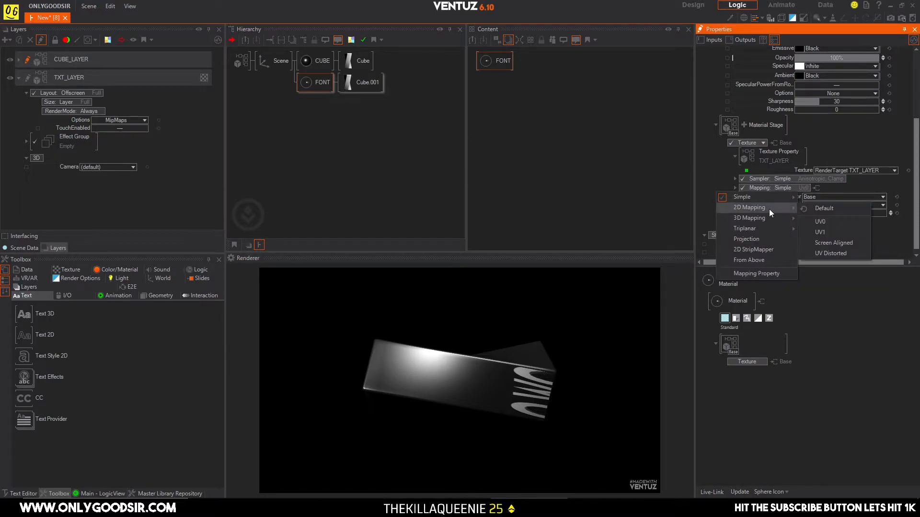
{"action": "left_click", "coordinate": [832, 223]}
{"action": "scroll", "coordinate": [883, 208], "scroll_direction": "down", "scroll_amount": 5}
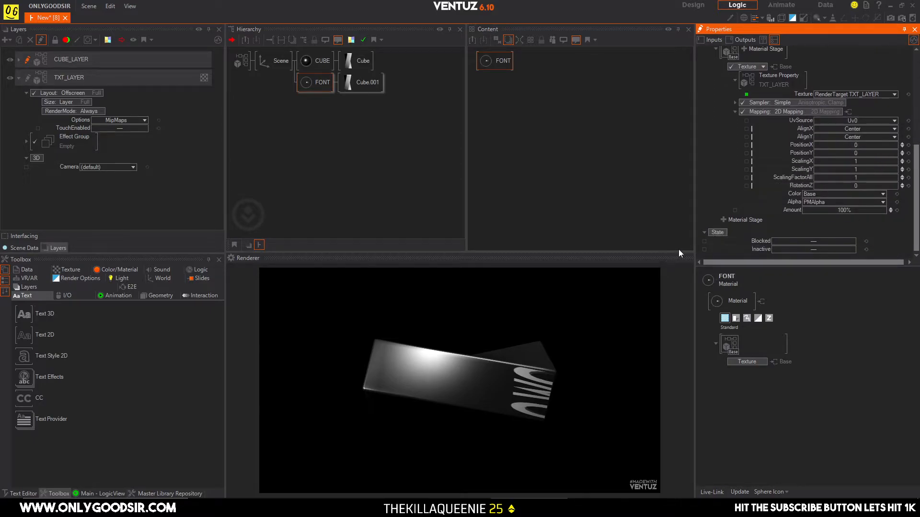
Fit the text texture on the panel with RotationZ -90, ScalingX 0.627, ScalingFactorAll 0.673 and PositionY 0.122
{"action": "left_click_drag", "start_coordinate": [852, 185], "coordinate": [830, 185]}
{"action": "left_click", "coordinate": [866, 186]}
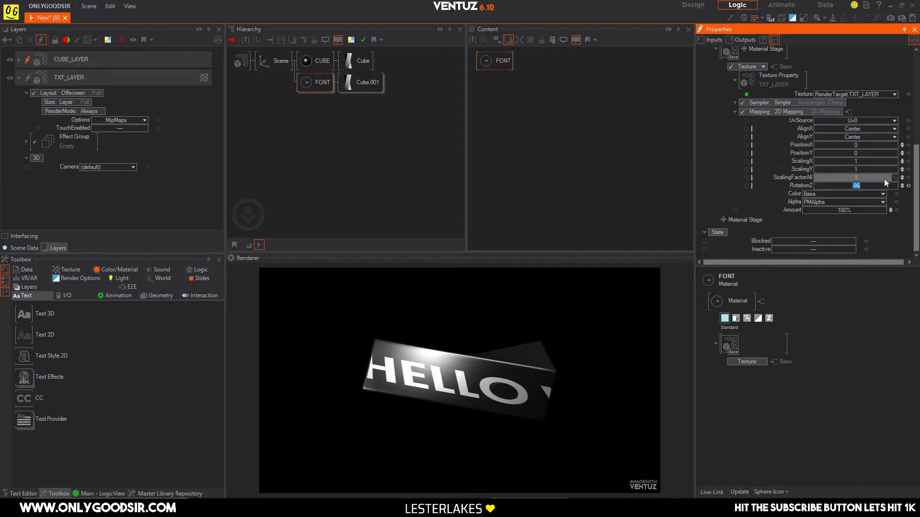
{"action": "type", "text": "-90"}
{"action": "key", "text": "Return"}
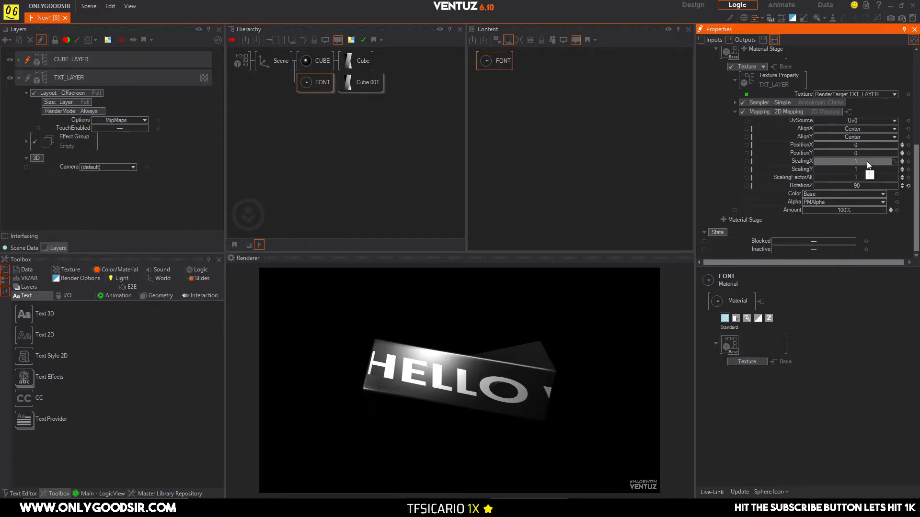
{"action": "left_click_drag", "start_coordinate": [863, 161], "coordinate": [842, 153]}
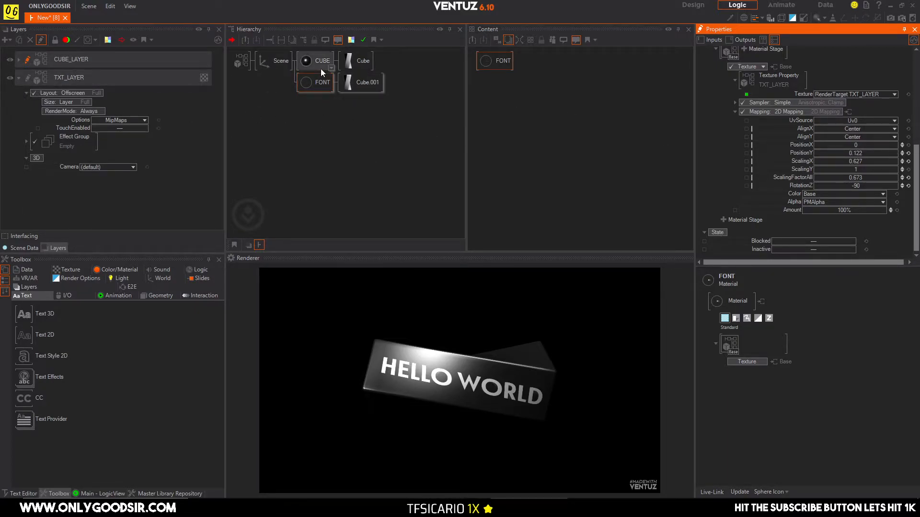
Change the FONT material's lighting model from Phong to No Light
{"action": "left_click", "coordinate": [308, 78]}
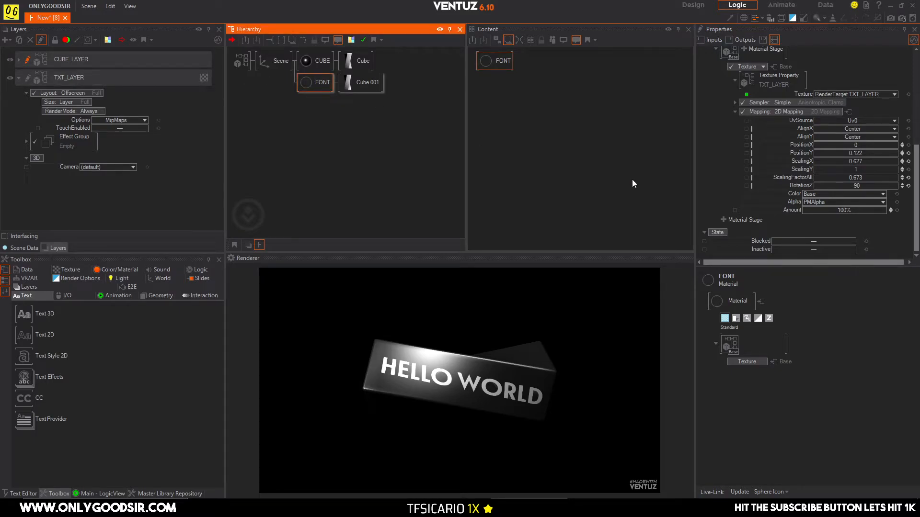
{"action": "scroll", "coordinate": [835, 121], "scroll_direction": "up", "scroll_amount": 3}
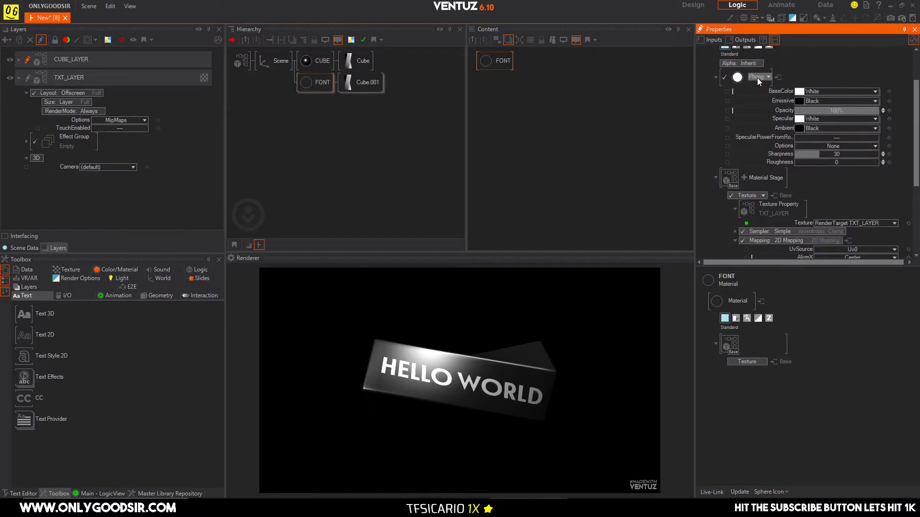
{"action": "left_click", "coordinate": [757, 78]}
{"action": "left_click", "coordinate": [742, 105]}
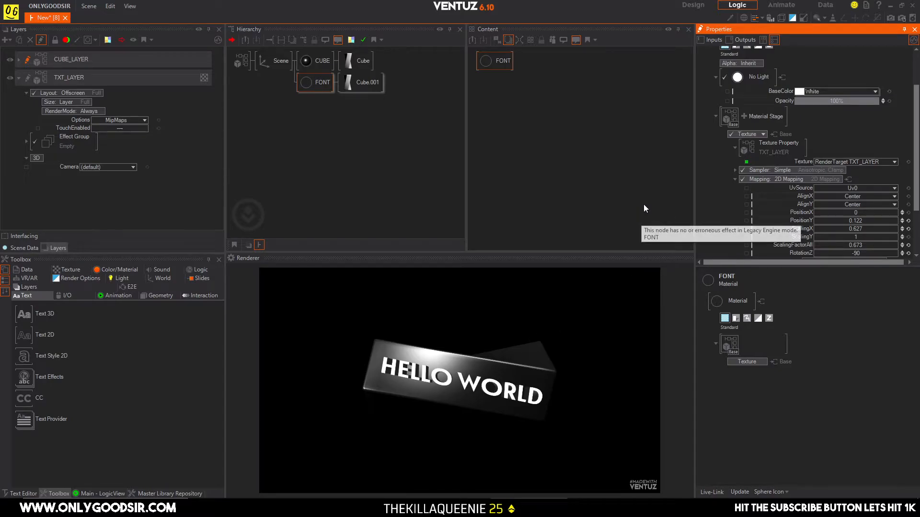
Rotate the cube's Scene axis to -353 on Z
{"action": "left_click", "coordinate": [277, 61]}
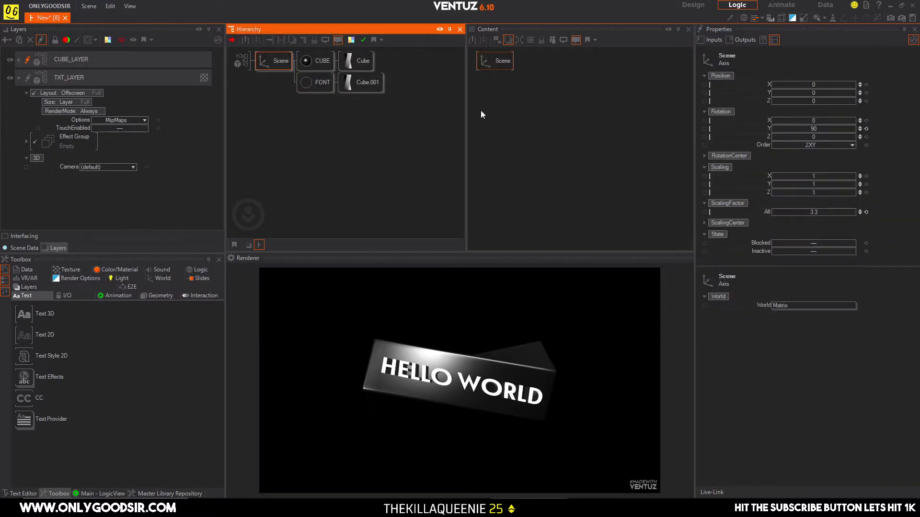
{"action": "left_click_drag", "start_coordinate": [823, 137], "coordinate": [792, 137]}
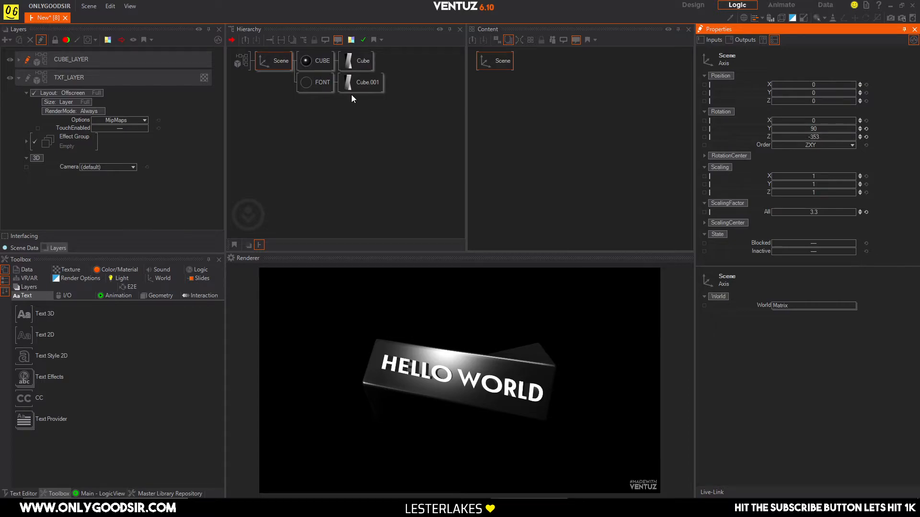
{"action": "left_click", "coordinate": [309, 83]}
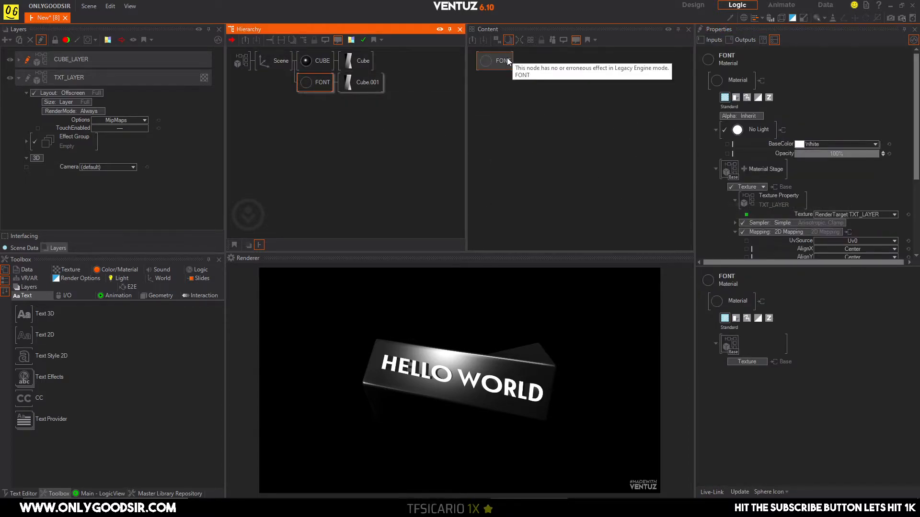
Open TXT_LAYER and expose the Text property of the HELLO WORLD Block Text node on the layer
{"action": "left_click", "coordinate": [75, 74]}
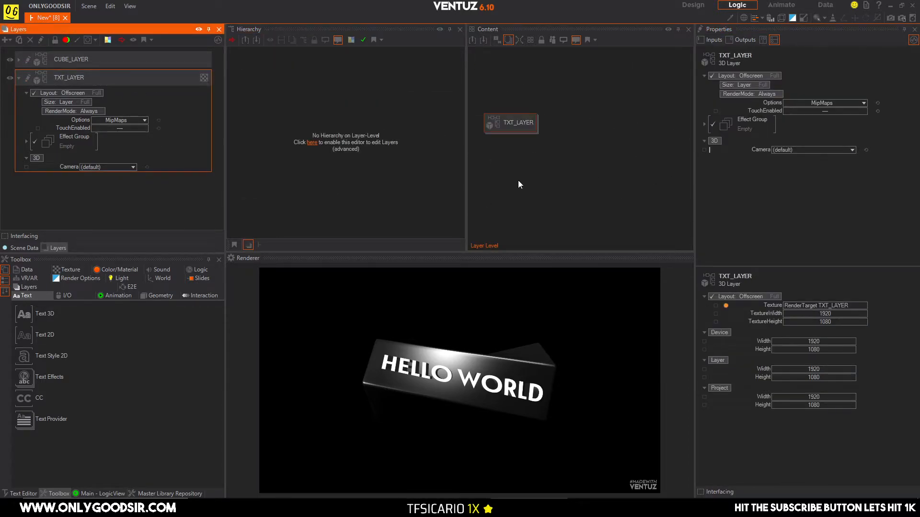
{"action": "left_click", "coordinate": [27, 76]}
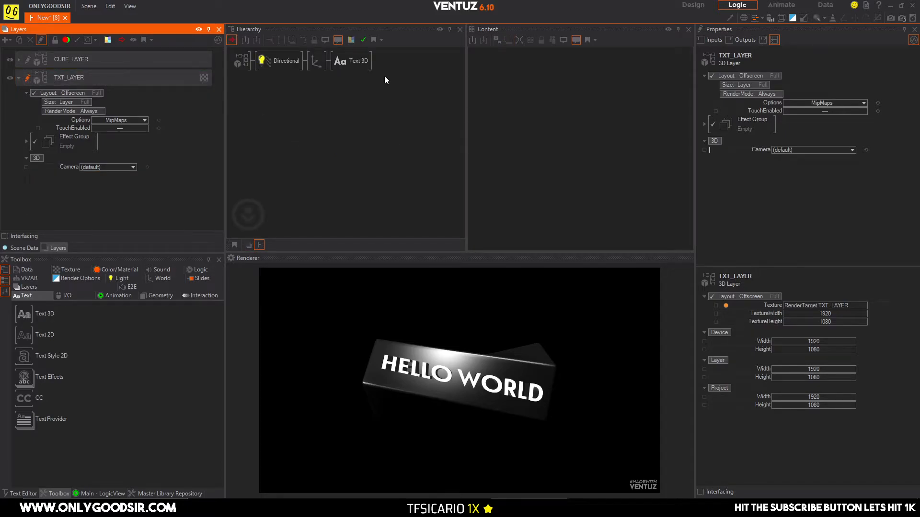
{"action": "left_click", "coordinate": [354, 61]}
{"action": "left_click", "coordinate": [540, 155]}
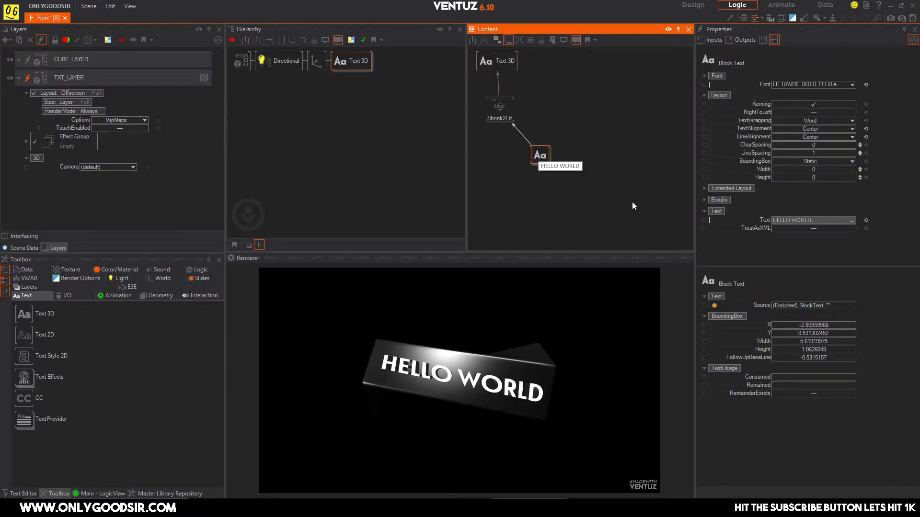
{"action": "left_click", "coordinate": [704, 220]}
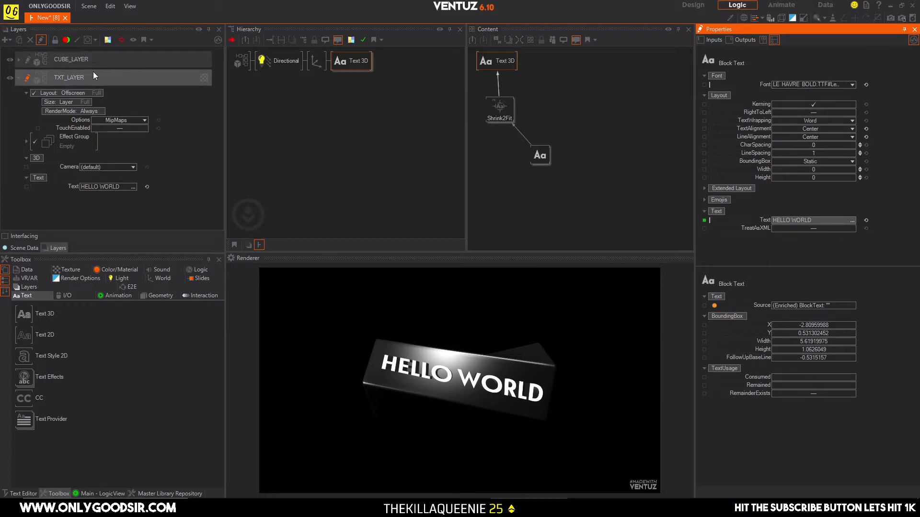
Add a String node to the content of CUBE_LAYER and expose its Value on the layer
{"action": "left_click", "coordinate": [70, 59]}
{"action": "left_click", "coordinate": [27, 59]}
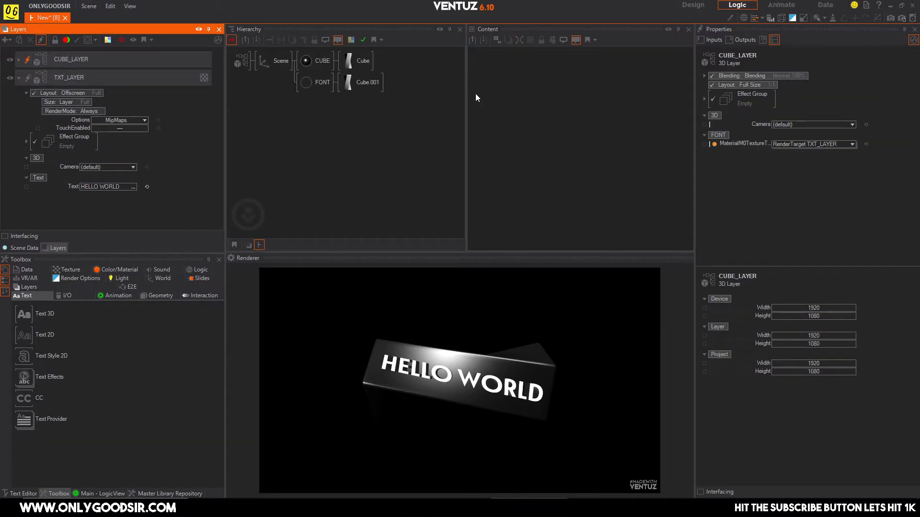
{"action": "double_click", "coordinate": [577, 129]}
{"action": "type", "text": "string"}
{"action": "left_click", "coordinate": [587, 148]}
{"action": "left_click_drag", "start_coordinate": [588, 119], "coordinate": [597, 115]}
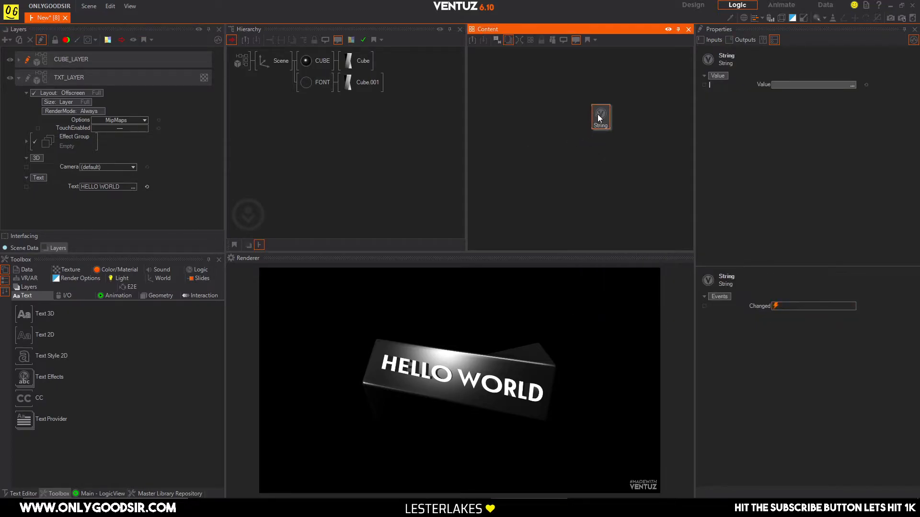
{"action": "left_click", "coordinate": [704, 84]}
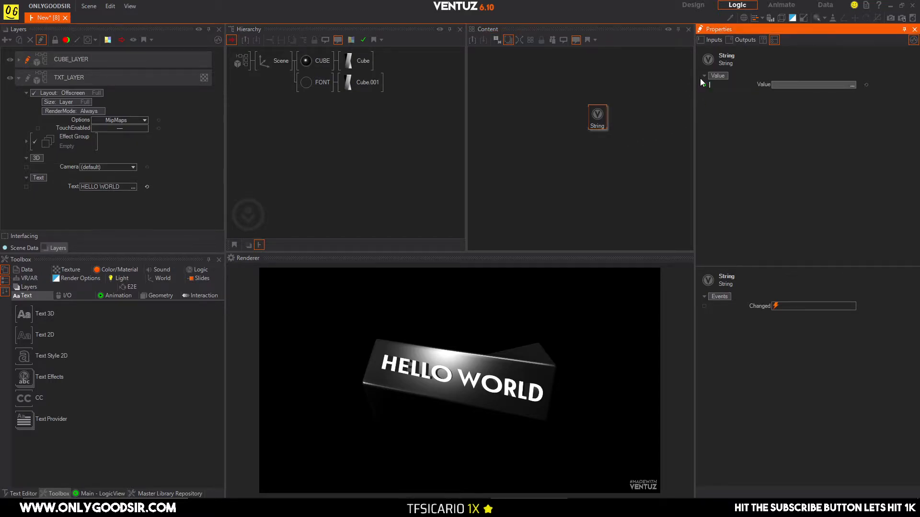
Show both layers at layer level and bind TXT_LAYER's Text property to CUBE_LAYER's exposed String Value
{"action": "left_click", "coordinate": [100, 76]}
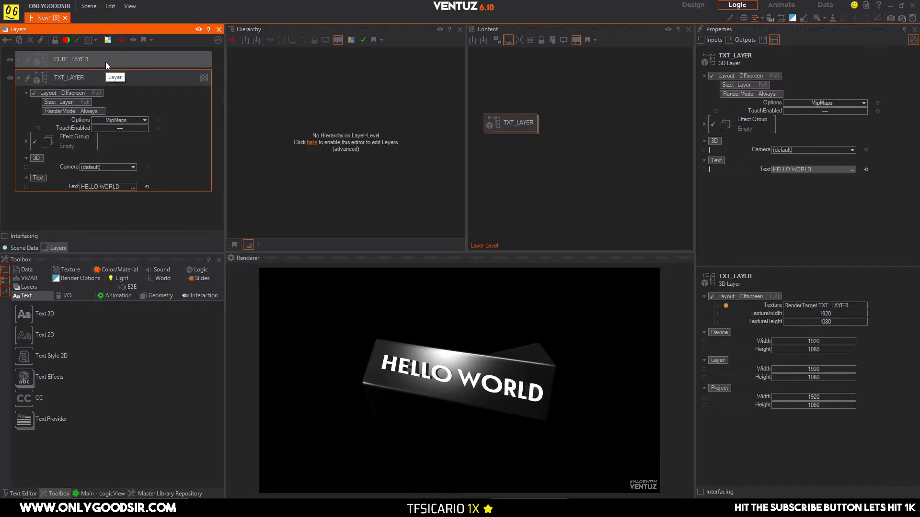
{"action": "left_click", "coordinate": [106, 62], "text": "ctrl"}
{"action": "left_click", "coordinate": [498, 108]}
{"action": "left_click_drag", "start_coordinate": [526, 124], "coordinate": [521, 134]}
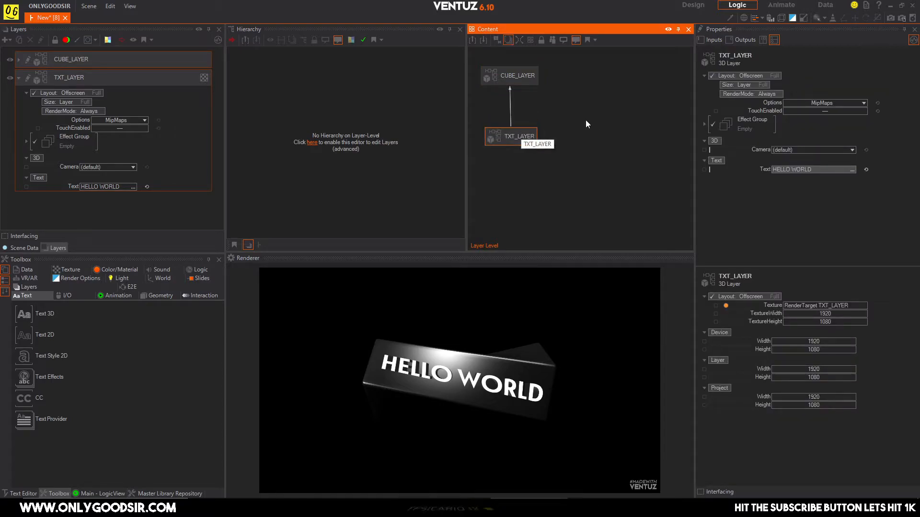
{"action": "left_click_drag", "start_coordinate": [524, 76], "coordinate": [527, 74]}
{"action": "left_click_drag", "start_coordinate": [738, 166], "coordinate": [524, 137]}
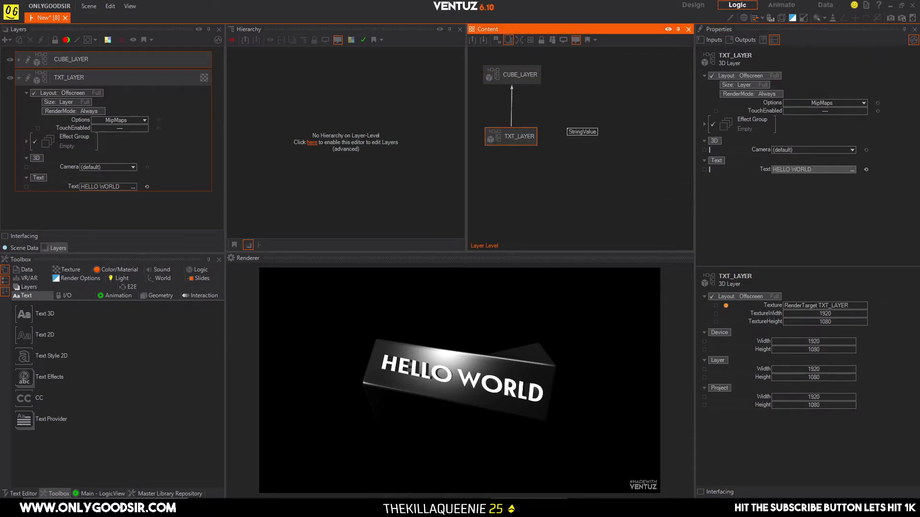
{"action": "mouse_move", "coordinate": [748, 170]}
{"action": "left_mouse_down"}
{"action": "mouse_move", "coordinate": [612, 155]}
{"action": "mouse_move", "coordinate": [525, 102]}
{"action": "mouse_move", "coordinate": [525, 67]}
{"action": "mouse_move", "coordinate": [740, 165]}
{"action": "left_mouse_up"}
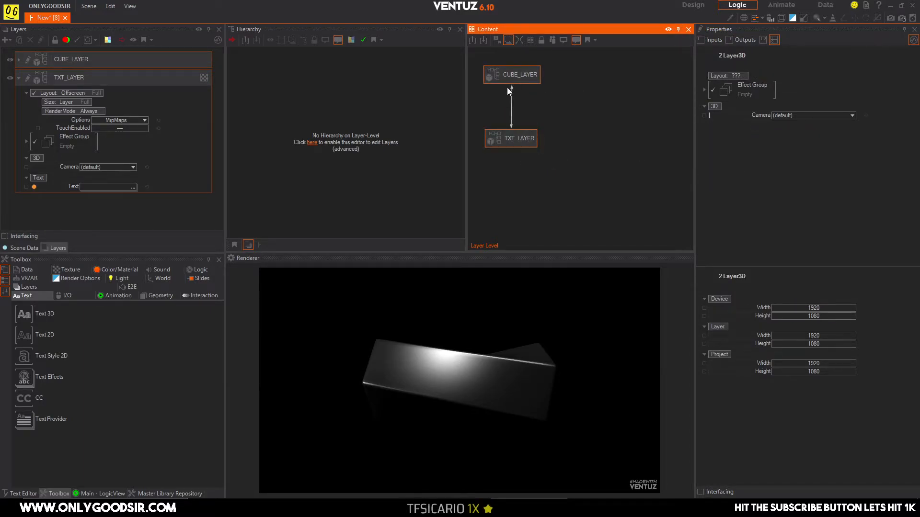
Open CUBE_LAYER and set the String node's Value to TWISTED CUBE
{"action": "mouse_move", "coordinate": [512, 101]}
{"action": "left_click", "coordinate": [518, 76]}
{"action": "left_click", "coordinate": [29, 59]}
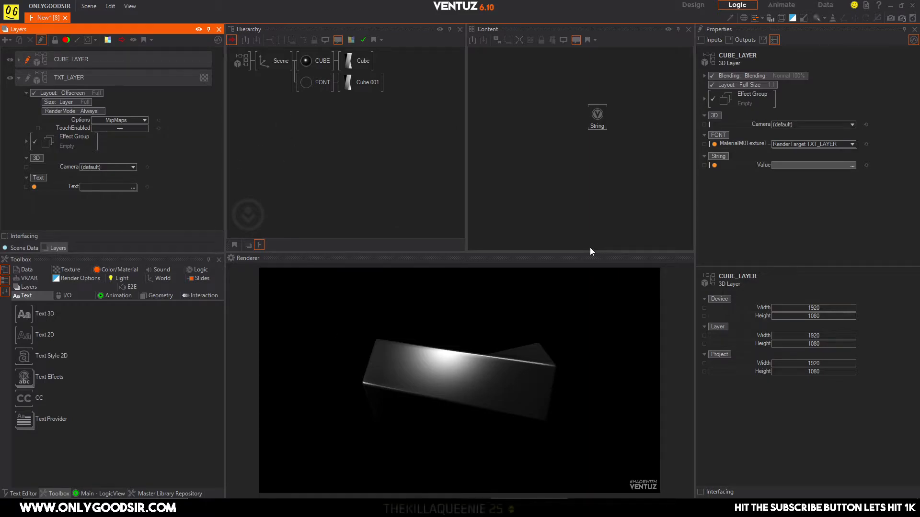
{"action": "left_click_drag", "start_coordinate": [597, 125], "coordinate": [568, 126]}
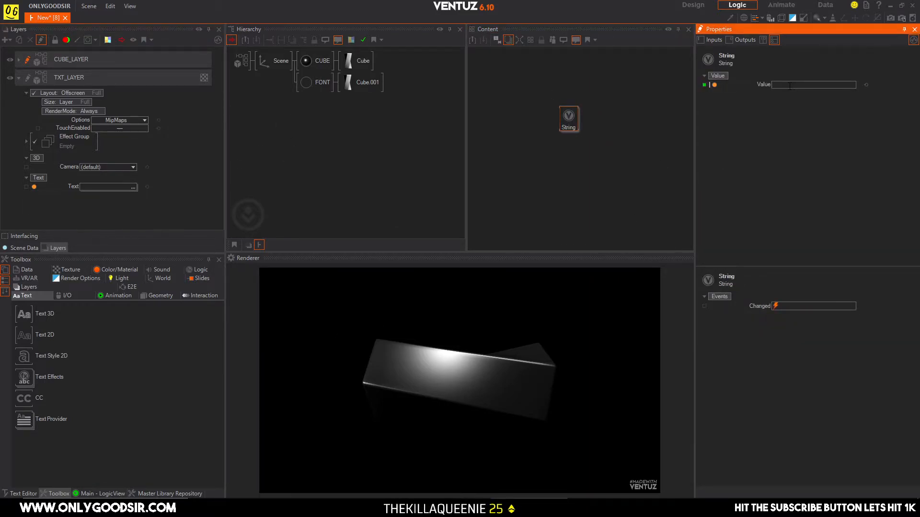
{"action": "type", "text": "TWISTED"}
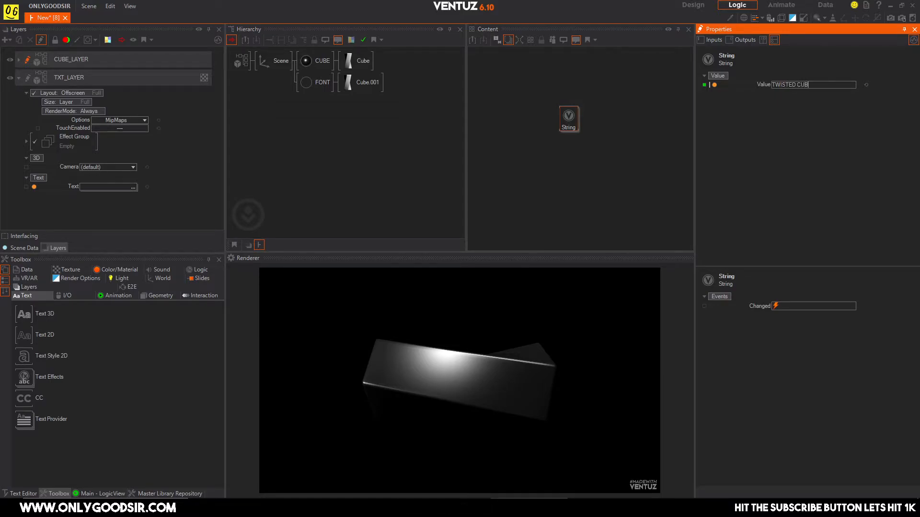
{"action": "type", "text": " CUBE"}
{"action": "key", "text": "Return"}
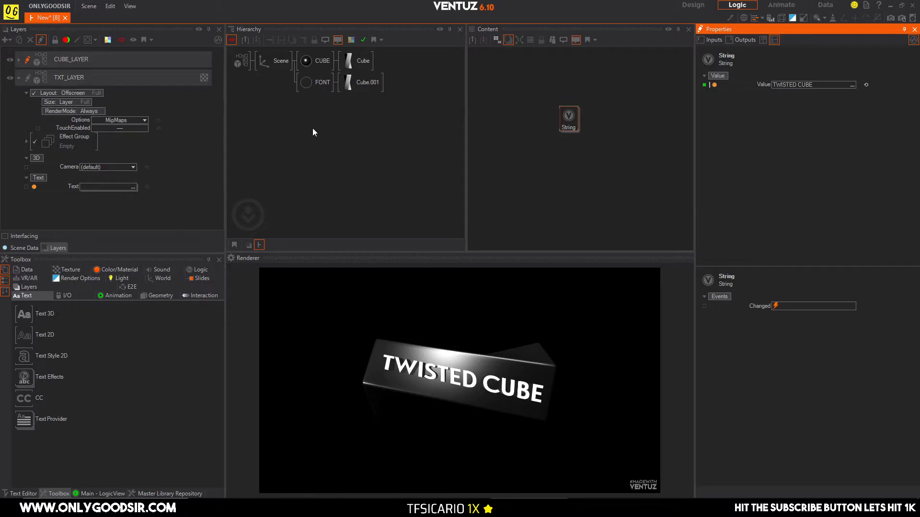
Rotate the cube's Scene axis to -431 on Z
{"action": "left_click", "coordinate": [275, 64]}
{"action": "left_click_drag", "start_coordinate": [821, 137], "coordinate": [802, 138]}
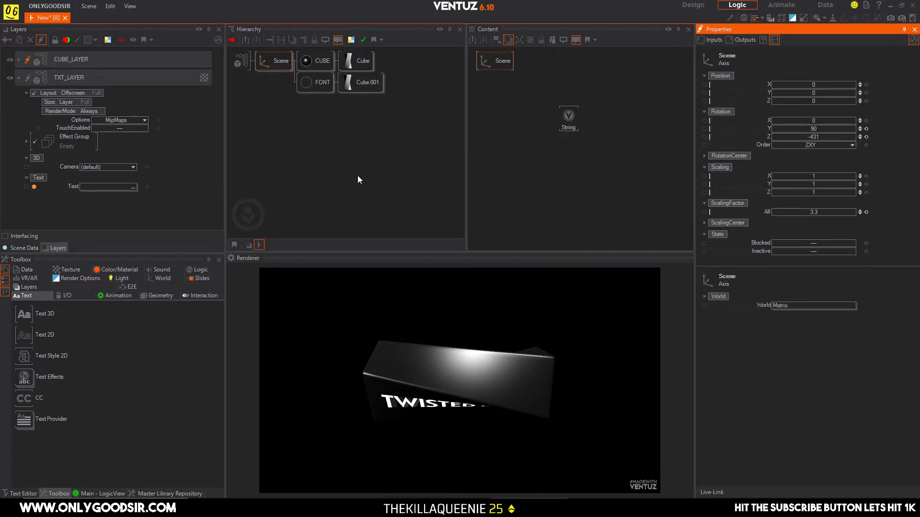
Duplicate the FONT material with its Cube.001 geometry under Scene as linked copies, using paste and Replicate with the Link option
{"action": "left_click", "coordinate": [309, 81]}
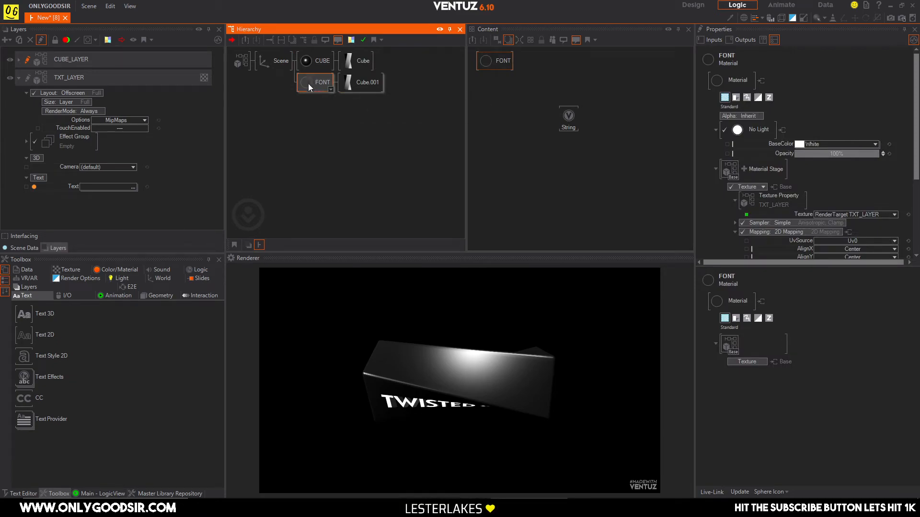
{"action": "right_click", "coordinate": [314, 88]}
{"action": "left_click", "coordinate": [332, 102]}
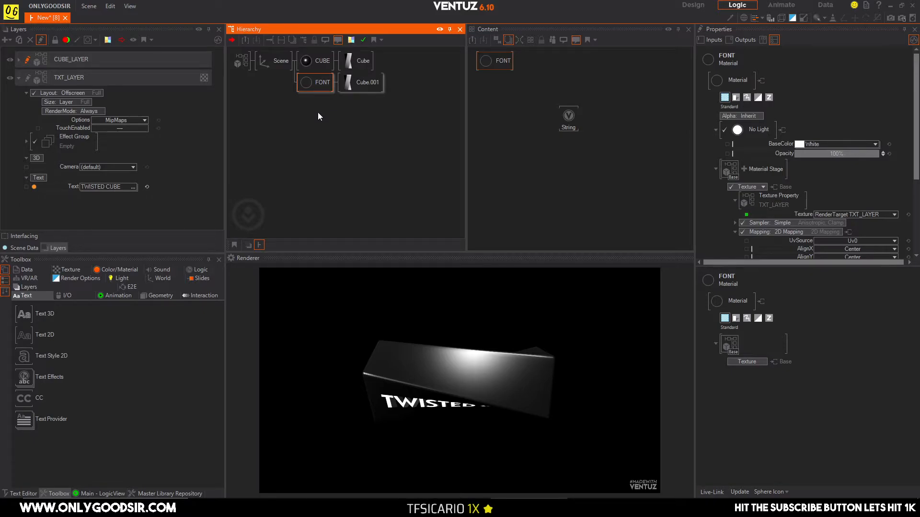
{"action": "key", "text": "ctrl+v"}
{"action": "left_click", "coordinate": [314, 103]}
{"action": "right_click", "coordinate": [315, 113]}
{"action": "left_click", "coordinate": [333, 154]}
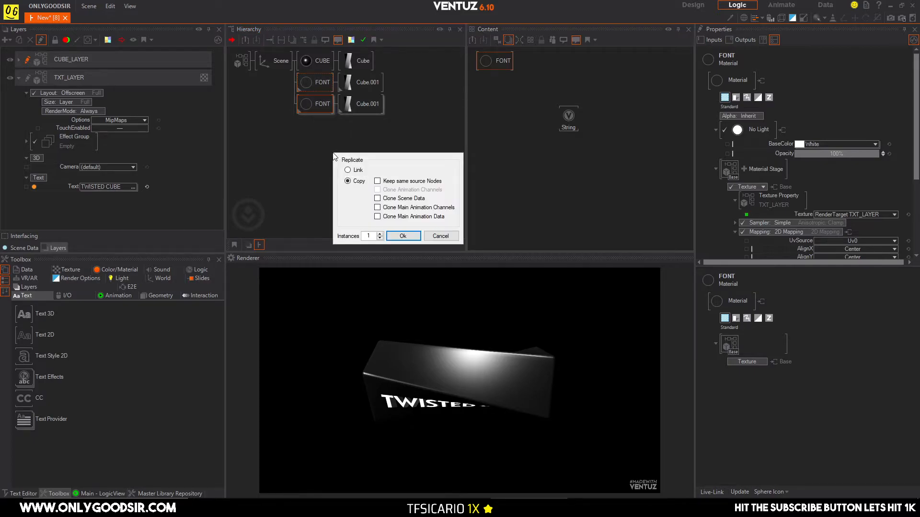
{"action": "left_click", "coordinate": [357, 170]}
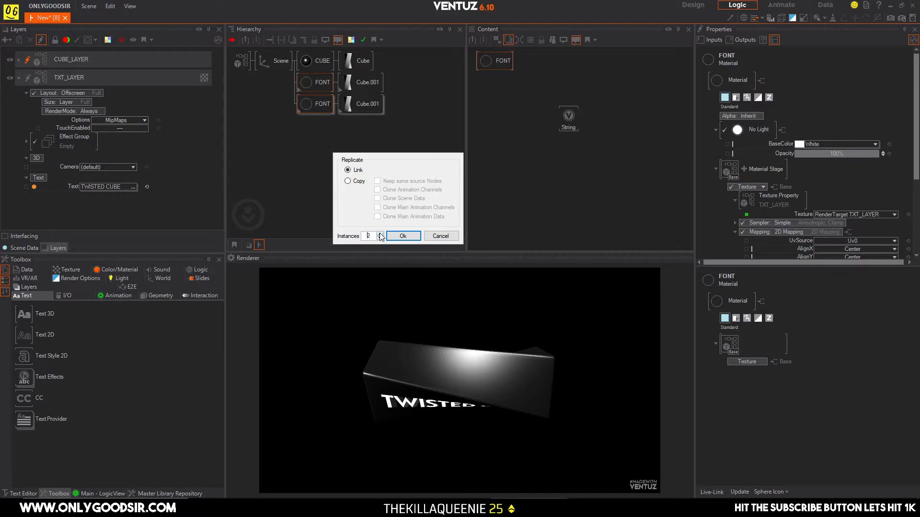
{"action": "left_click", "coordinate": [402, 236]}
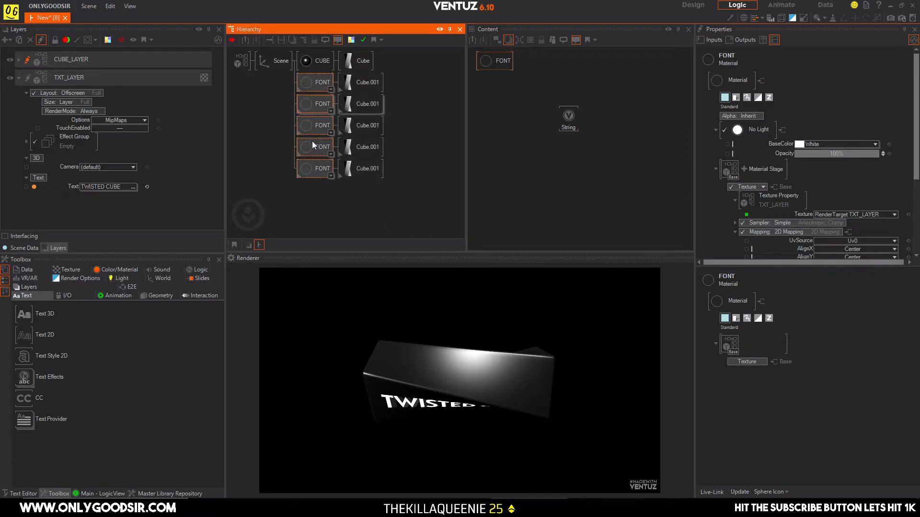
Delete the last surplus FONT link from the hierarchy
{"action": "double_click", "coordinate": [313, 171]}
{"action": "double_click", "coordinate": [306, 168]}
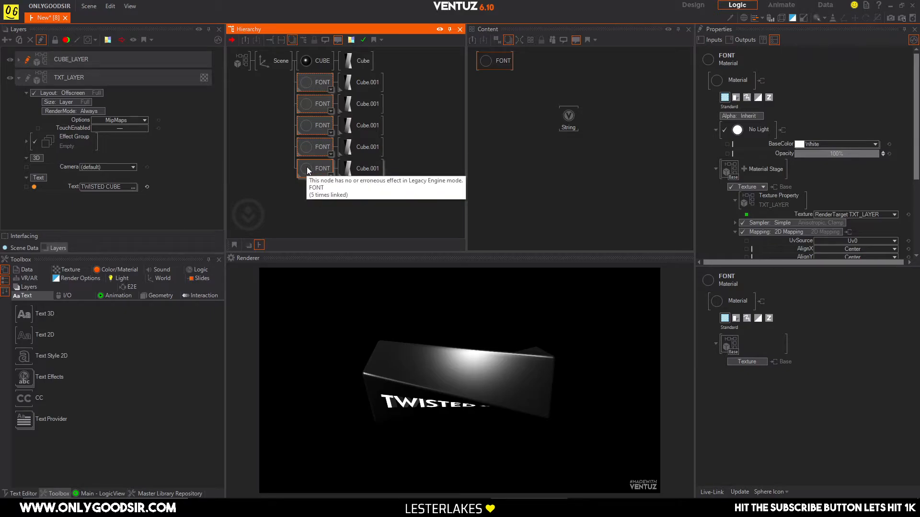
{"action": "right_click", "coordinate": [307, 169]}
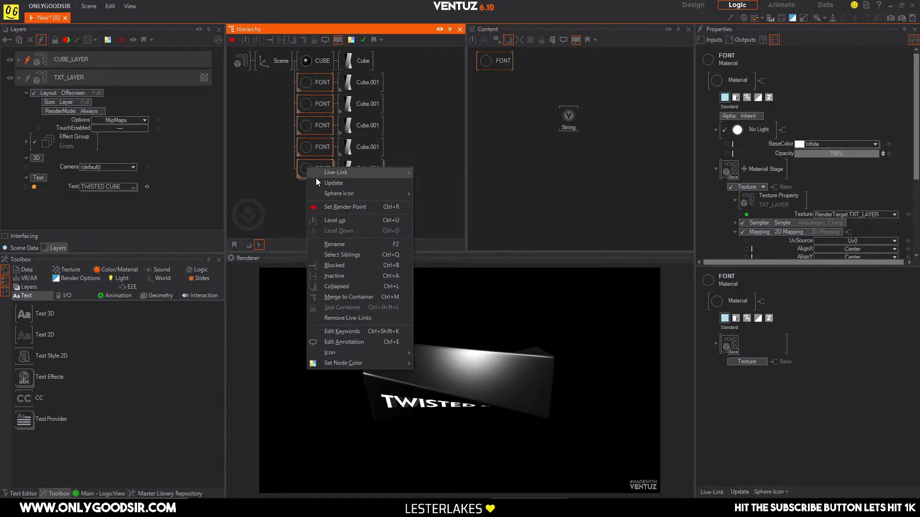
{"action": "left_click", "coordinate": [295, 176]}
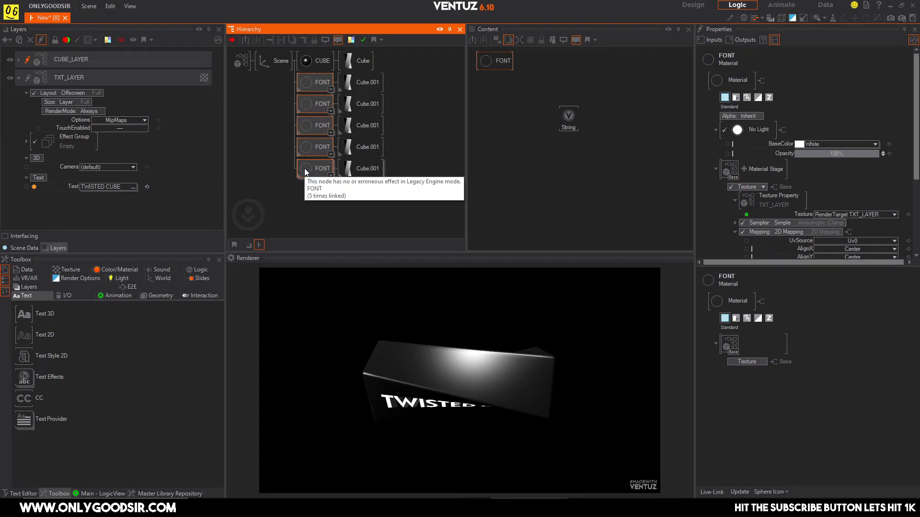
{"action": "key", "text": "Delete"}
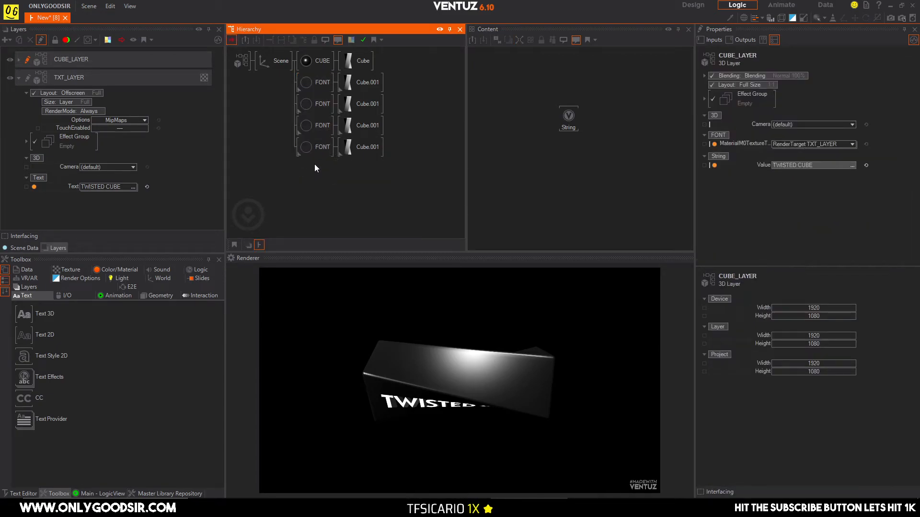
Insert an Axis before the second FONT node and set its Z rotation to 90
{"action": "left_click", "coordinate": [315, 84]}
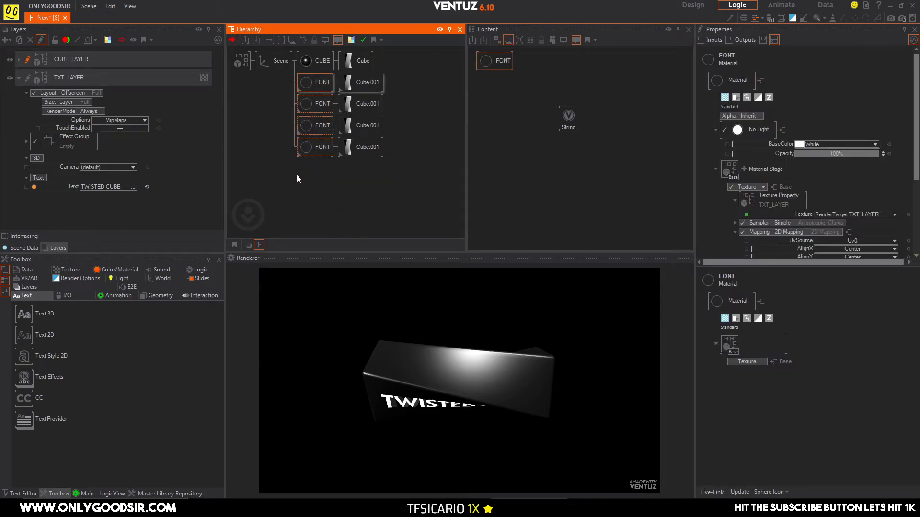
{"action": "double_click", "coordinate": [271, 116]}
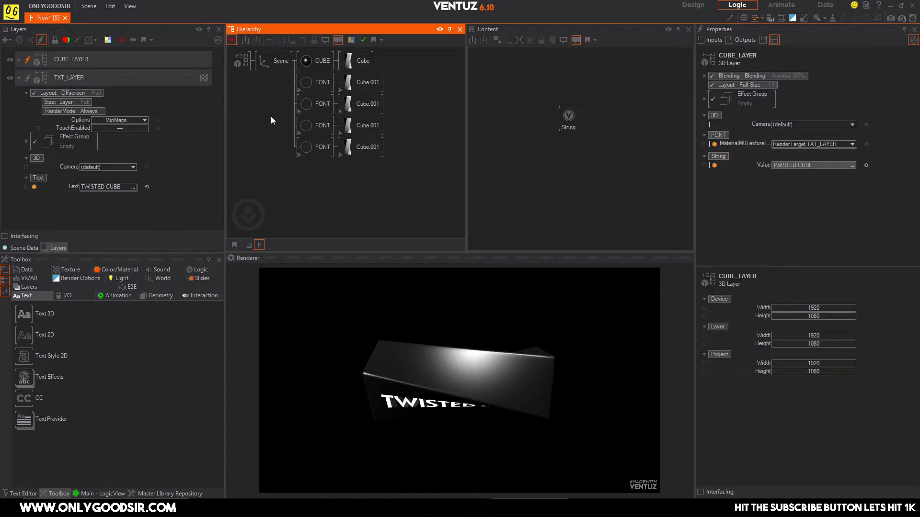
{"action": "type", "text": "ax"}
{"action": "left_click_drag", "start_coordinate": [286, 138], "coordinate": [302, 112]}
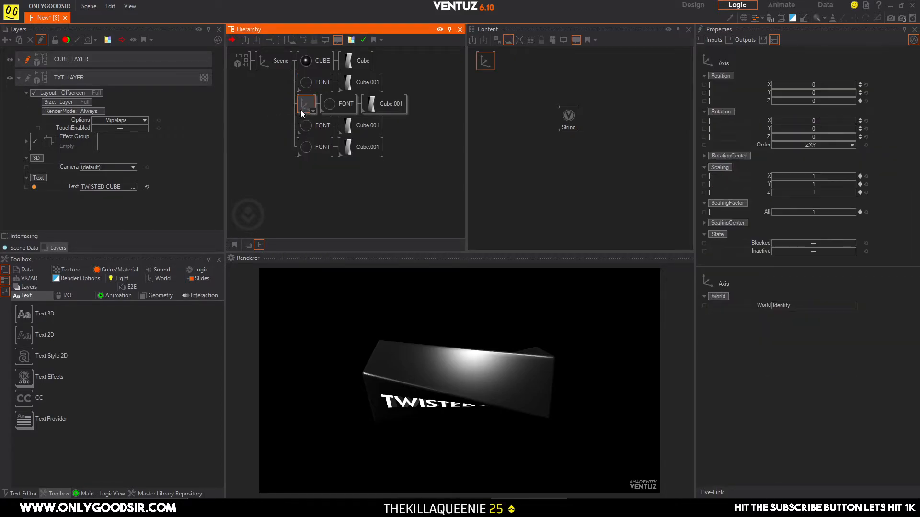
{"action": "left_click_drag", "start_coordinate": [821, 136], "coordinate": [846, 142]}
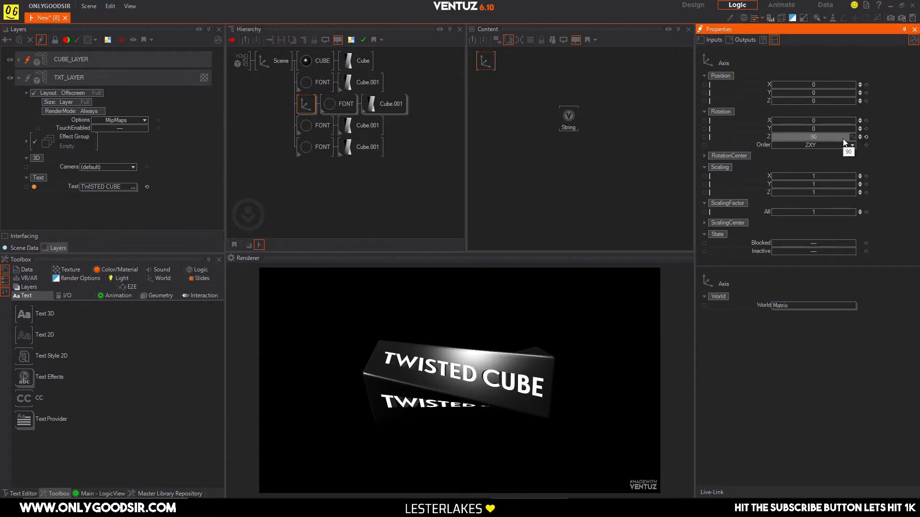
Place a copy of the axis before the third FONT node and set its Z rotation to 180
{"action": "left_click", "coordinate": [303, 130]}
{"action": "key", "text": "ctrl+v"}
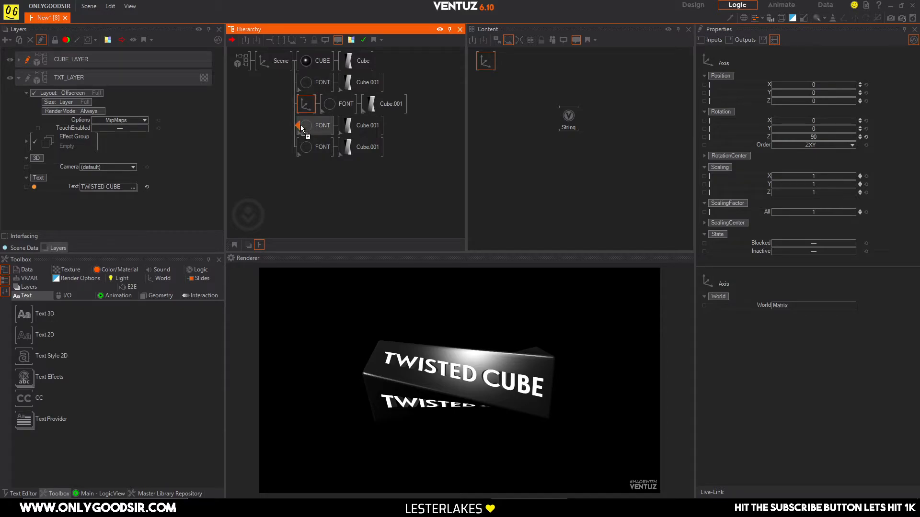
{"action": "left_click_drag", "start_coordinate": [818, 136], "coordinate": [821, 138]}
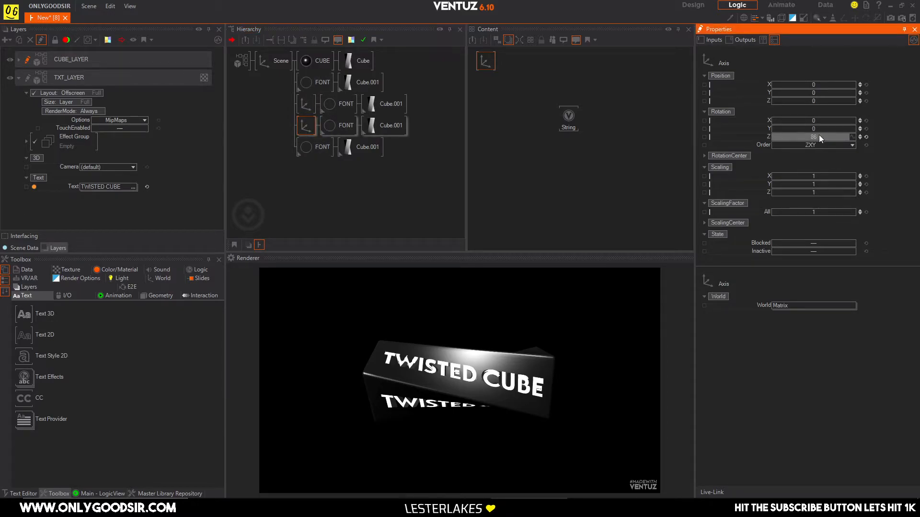
{"action": "left_click", "coordinate": [820, 136]}
{"action": "type", "text": "180"}
{"action": "key", "text": "Return"}
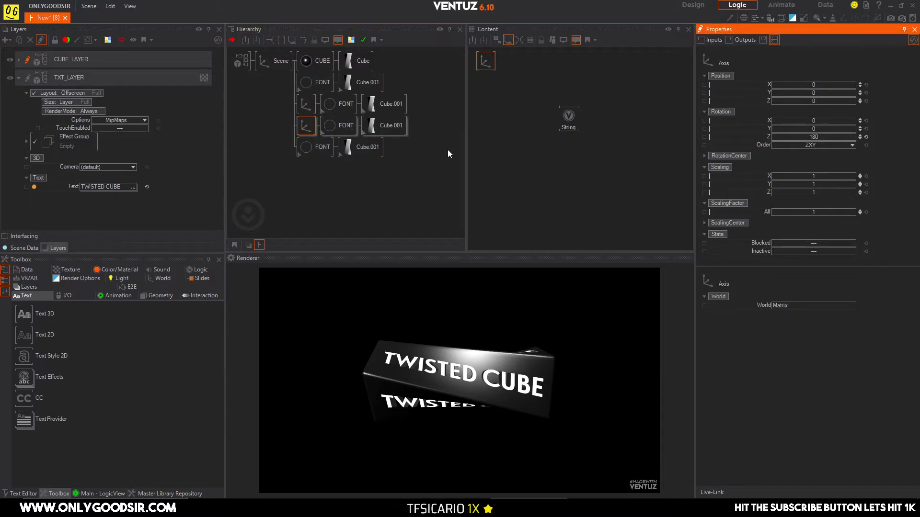
Place a copy of the axis before the fourth FONT node and set its Z rotation to 270
{"action": "left_click", "coordinate": [302, 130]}
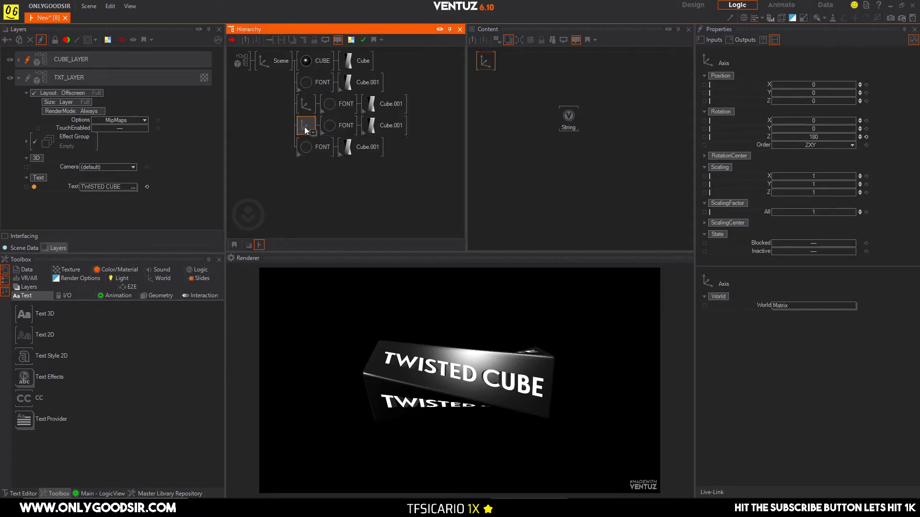
{"action": "left_click", "coordinate": [305, 147]}
{"action": "key", "text": "ctrl+v"}
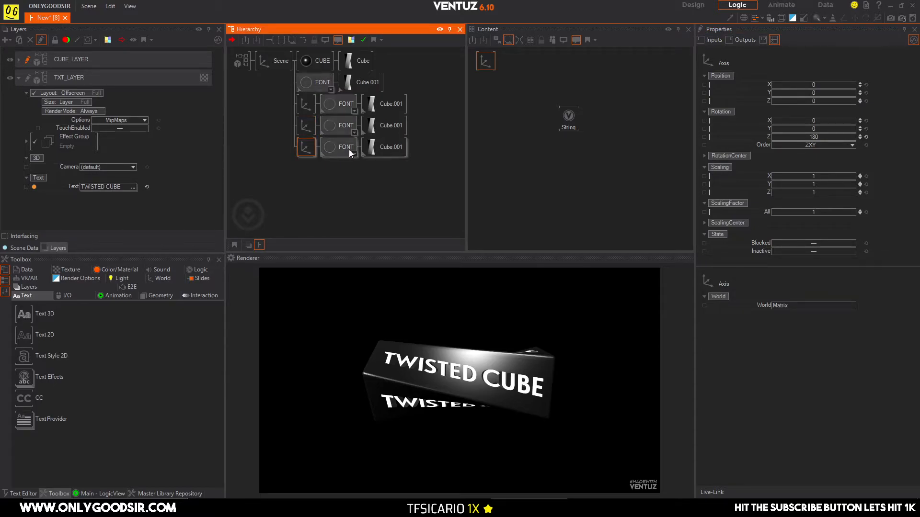
{"action": "left_click", "coordinate": [820, 136]}
{"action": "type", "text": "270"}
{"action": "key", "text": "Return"}
Spin the Scene axis around Z to check the text on the cube's sides
{"action": "left_click", "coordinate": [279, 63]}
{"action": "left_click_drag", "start_coordinate": [854, 136], "coordinate": [651, 378]}
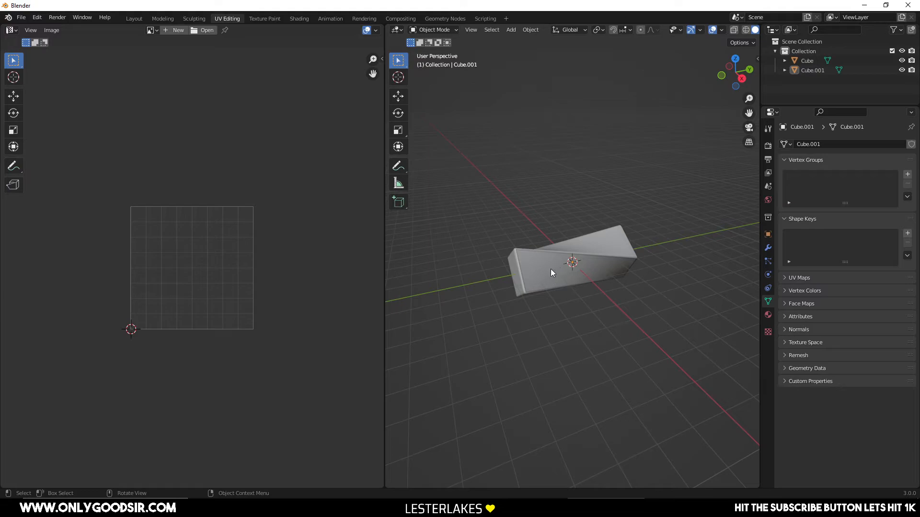
In Blender, select Cube.001 and inspect the curved side surface of the twisted box from several angles
{"action": "left_click", "coordinate": [827, 70]}
{"action": "middle_click_drag", "start_coordinate": [557, 261], "coordinate": [604, 309]}
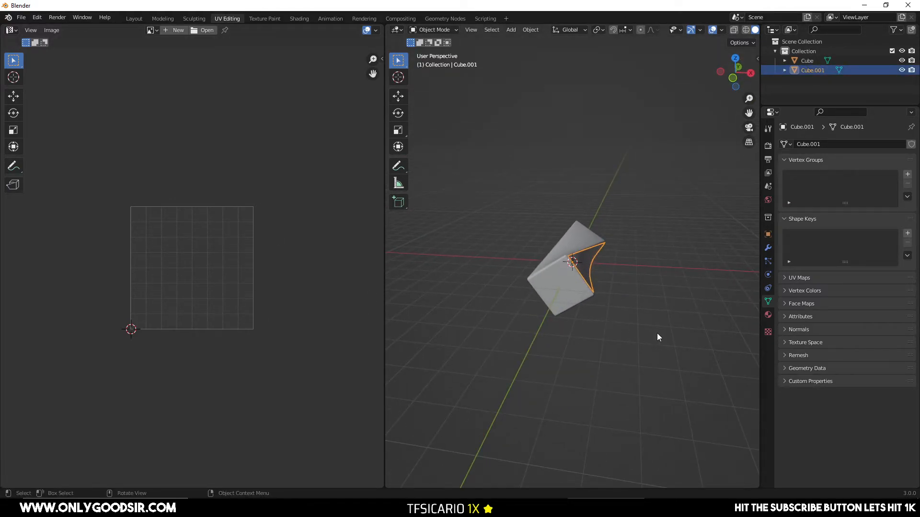
{"action": "middle_click_drag", "start_coordinate": [649, 334], "coordinate": [588, 300]}
{"action": "middle_click_drag", "start_coordinate": [512, 321], "coordinate": [551, 336]}
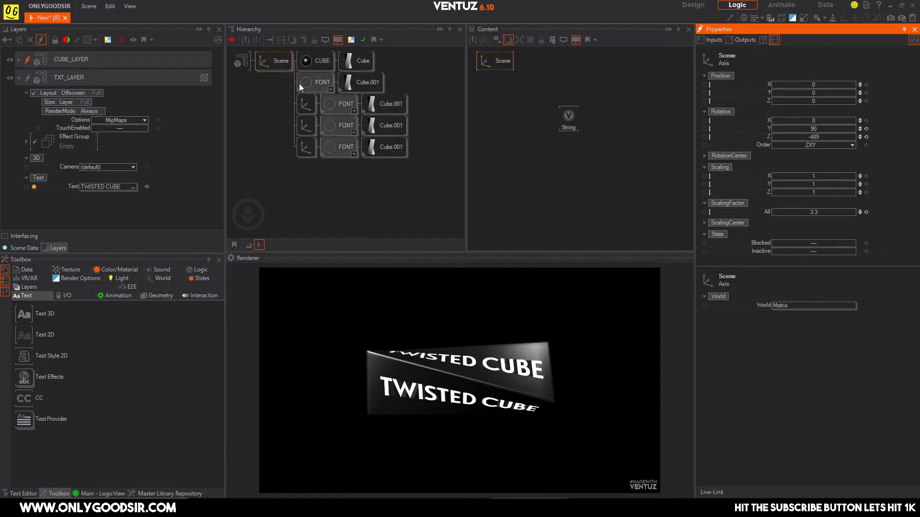
Switch to Ventuz and spin the Scene axis around Z to -47 to view the box's sides
{"action": "left_click", "coordinate": [282, 67]}
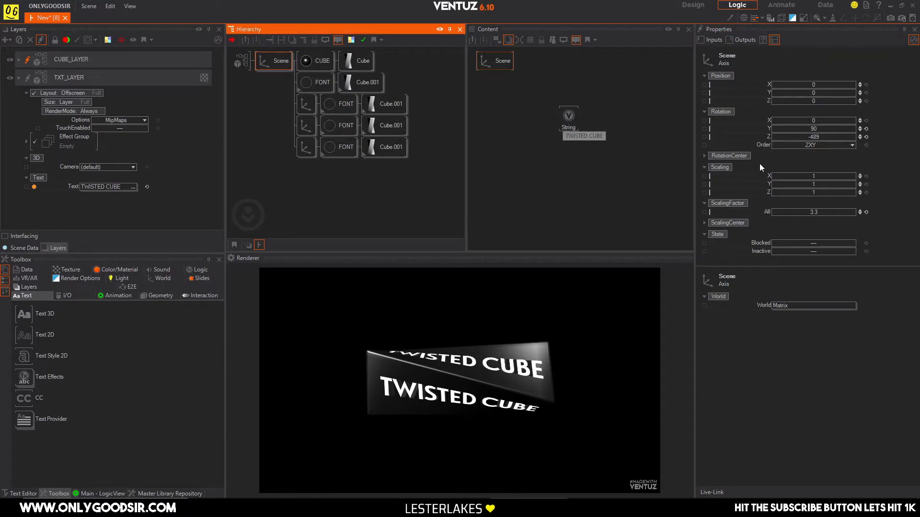
{"action": "mouse_move", "coordinate": [818, 139]}
{"action": "left_mouse_down"}
{"action": "mouse_move", "coordinate": [771, 138]}
{"action": "mouse_move", "coordinate": [855, 134]}
{"action": "mouse_move", "coordinate": [817, 139]}
{"action": "left_mouse_up"}
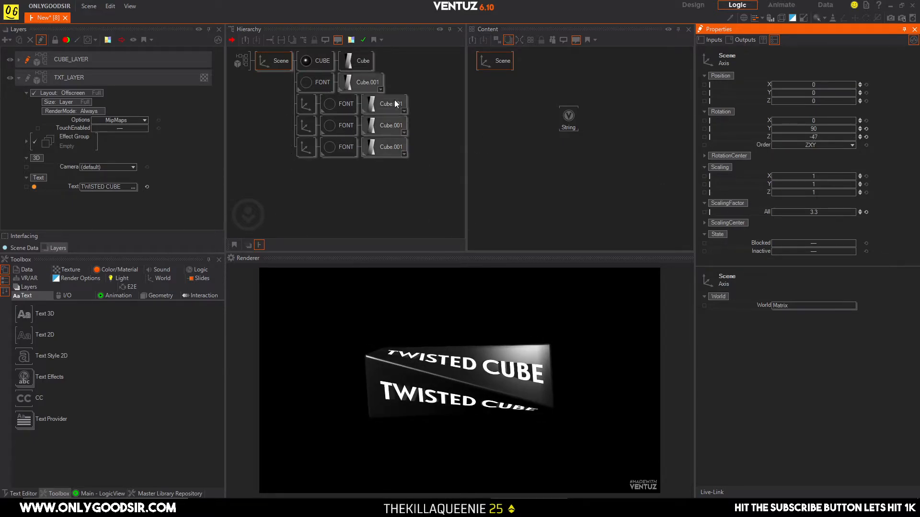
Toggle the CUBE material's Base Color shading off and on again to compare the look of the box
{"action": "left_click", "coordinate": [314, 59]}
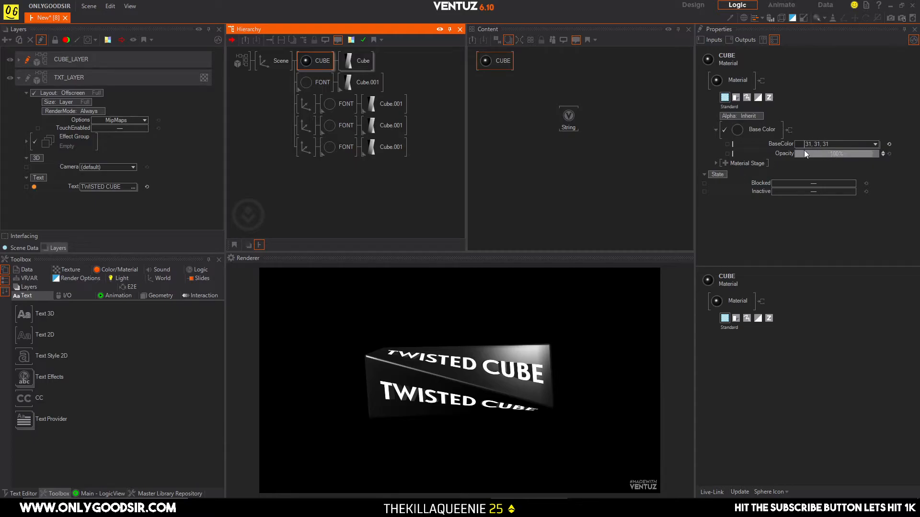
{"action": "left_click", "coordinate": [715, 130]}
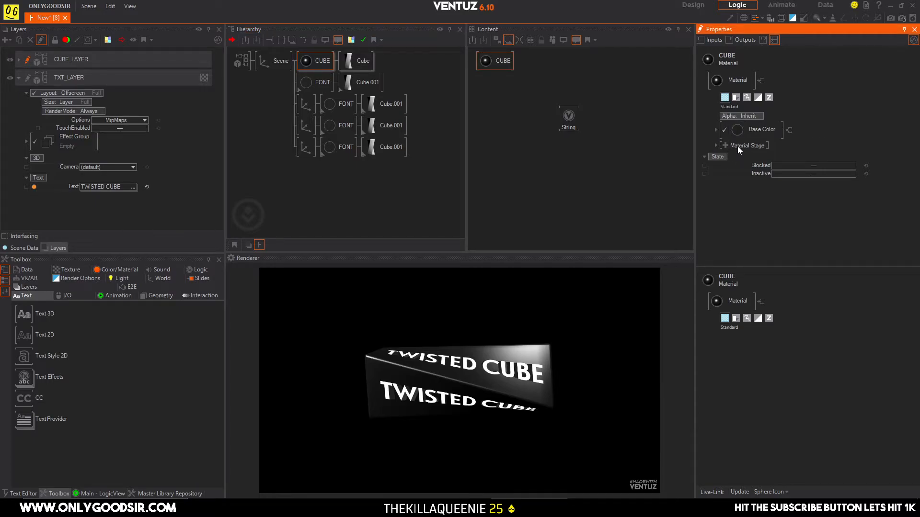
{"action": "left_click", "coordinate": [715, 132]}
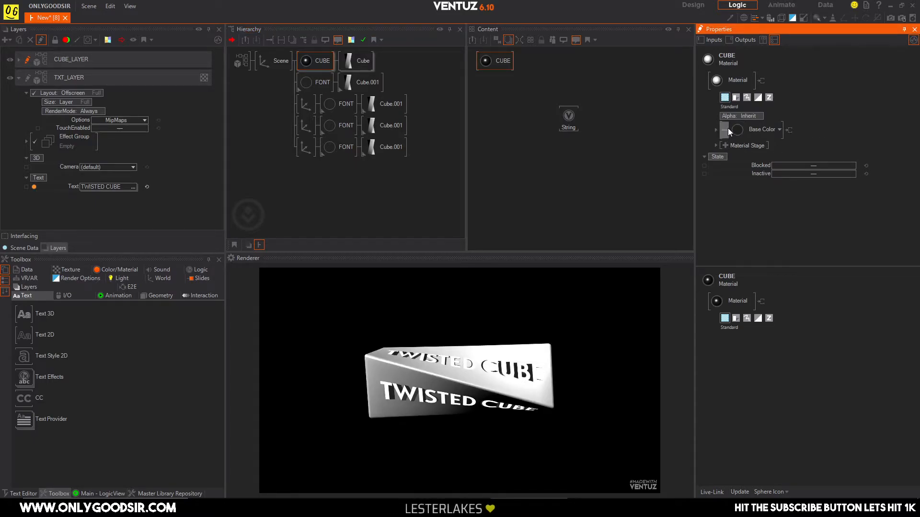
{"action": "left_click", "coordinate": [726, 129]}
{"action": "left_click", "coordinate": [716, 130]}
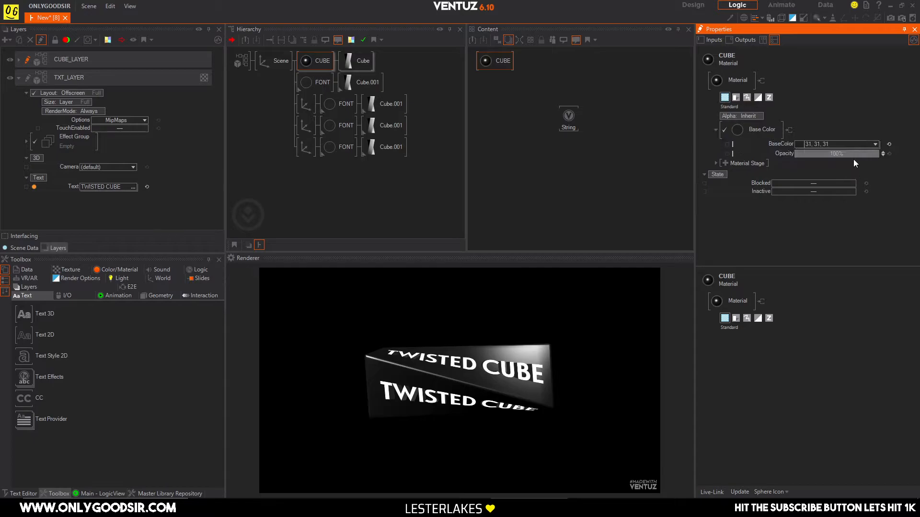
Try Phong shading on the CUBE material with its specular color set to 0, 0, 0
{"action": "left_click", "coordinate": [757, 128]}
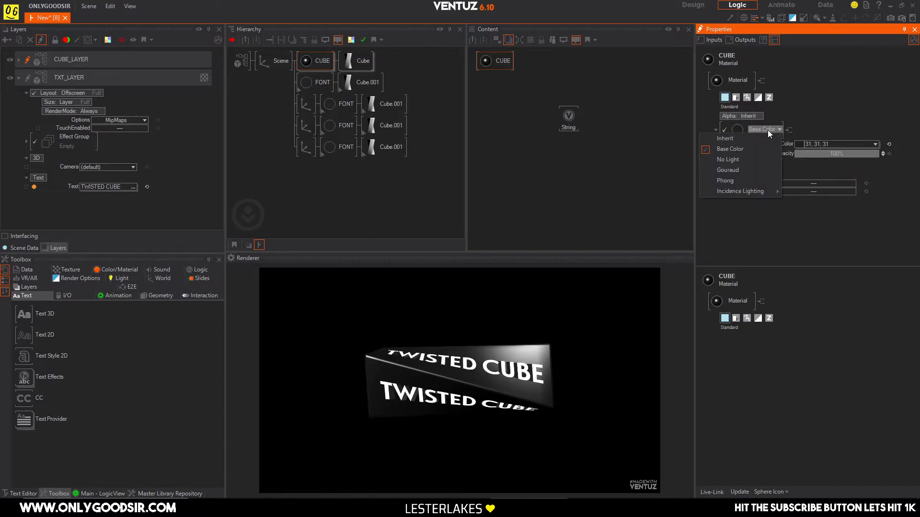
{"action": "left_click", "coordinate": [741, 180]}
{"action": "left_click", "coordinate": [876, 171]}
{"action": "left_click_drag", "start_coordinate": [829, 201], "coordinate": [801, 220]}
{"action": "left_click", "coordinate": [828, 109]}
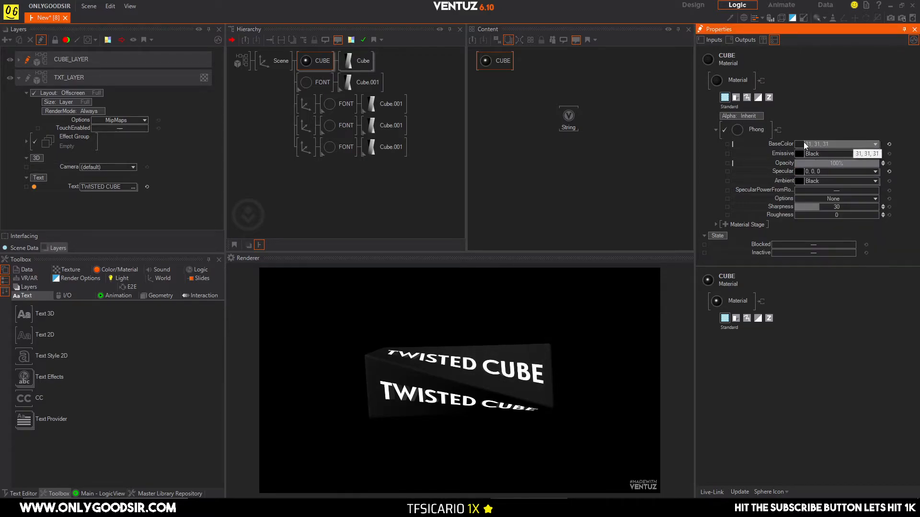
Change the CUBE material's shading to No Light and darken its BaseColor to 2, 2, 2
{"action": "left_click", "coordinate": [757, 130]}
{"action": "left_click", "coordinate": [737, 160]}
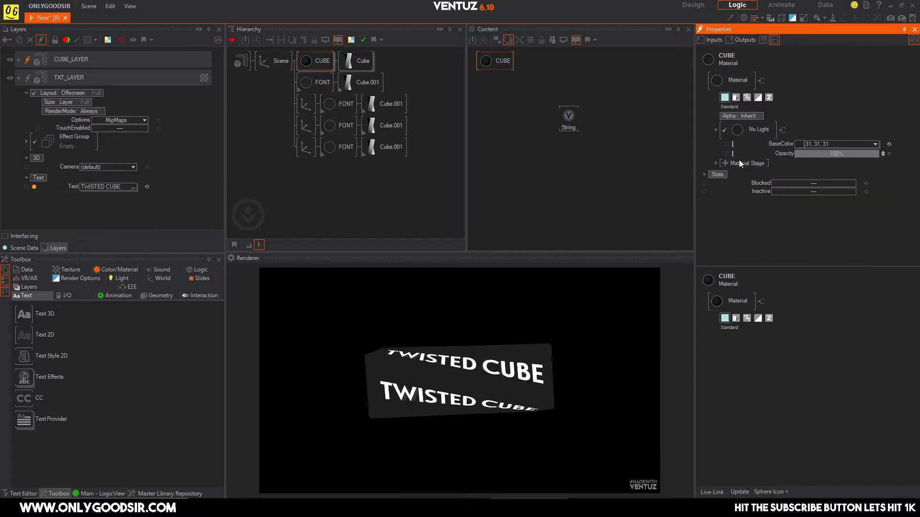
{"action": "left_click", "coordinate": [874, 145]}
{"action": "left_click_drag", "start_coordinate": [833, 184], "coordinate": [831, 202]}
{"action": "left_click_drag", "start_coordinate": [828, 196], "coordinate": [827, 195]}
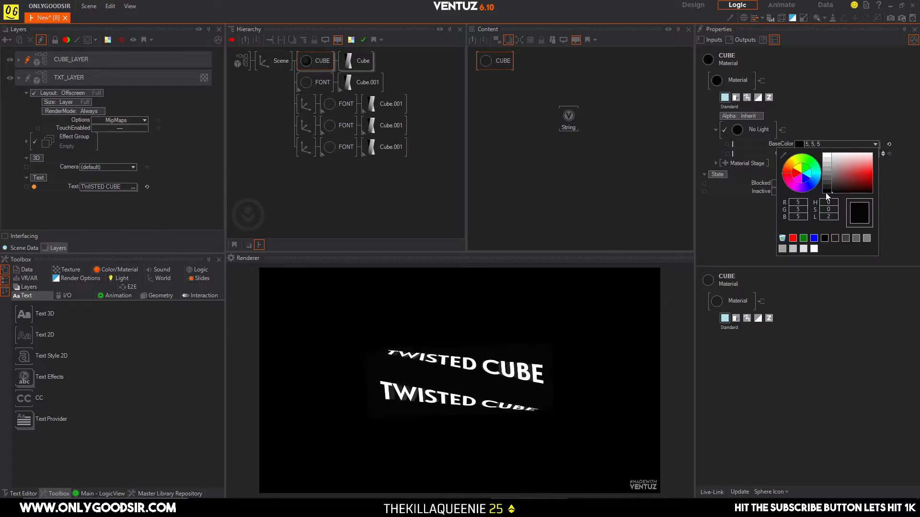
{"action": "left_click", "coordinate": [883, 129]}
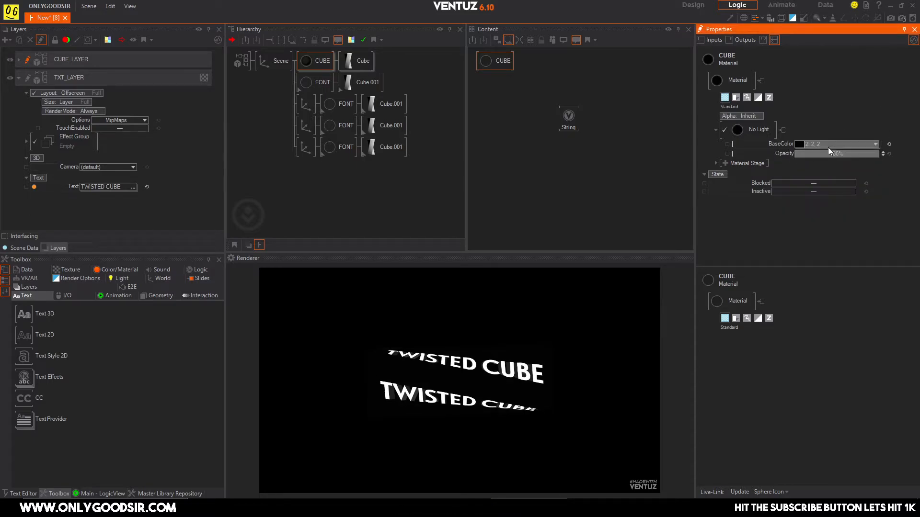
Insert a Color Solid material directly after the Scene axis, ahead of the CUBE and FONT branches
{"action": "left_click", "coordinate": [286, 97]}
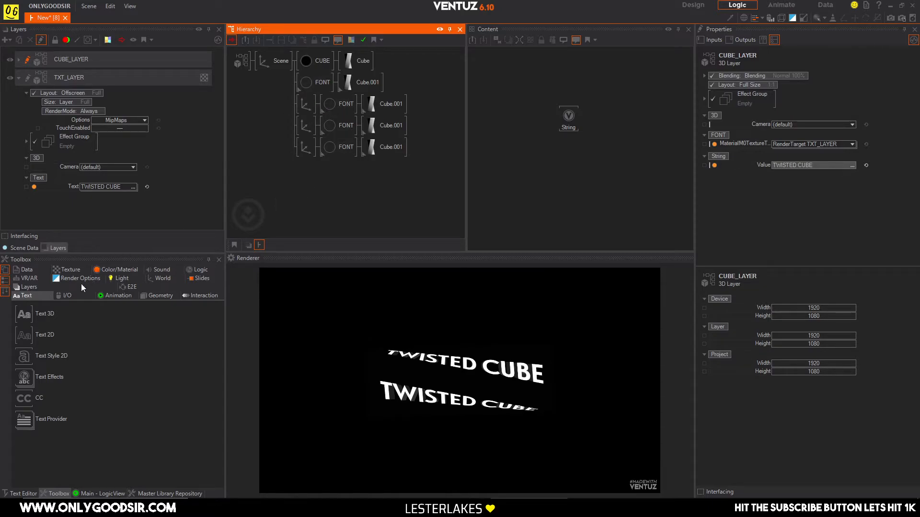
{"action": "left_click", "coordinate": [66, 272]}
{"action": "left_click", "coordinate": [105, 296]}
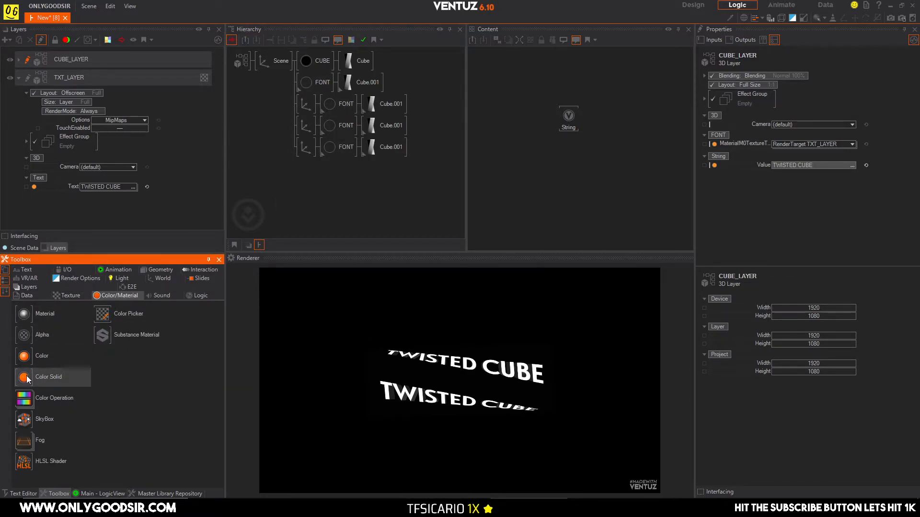
{"action": "left_click_drag", "start_coordinate": [54, 368], "coordinate": [293, 61]}
{"action": "left_click_drag", "start_coordinate": [293, 121], "coordinate": [294, 121]}
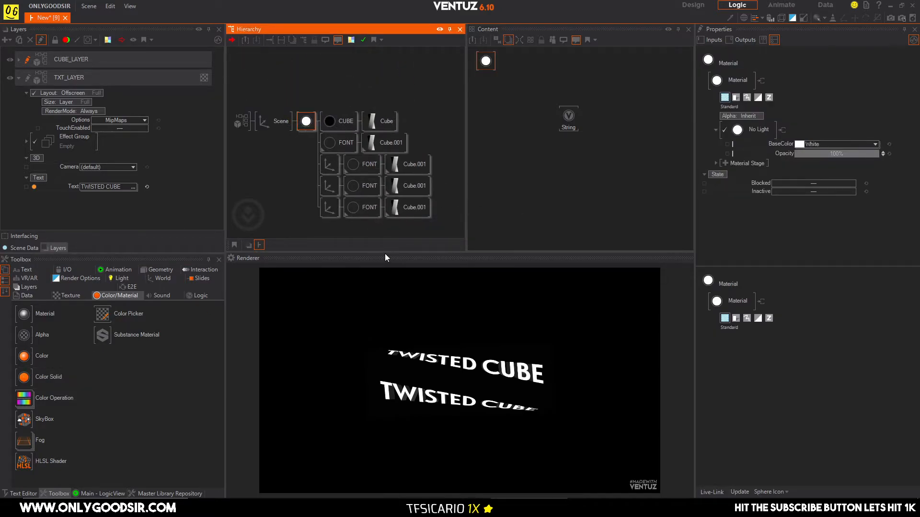
Add a Decal texture stage to the new material and load reflection1.png from the Images folder into it
{"action": "left_click", "coordinate": [724, 163]}
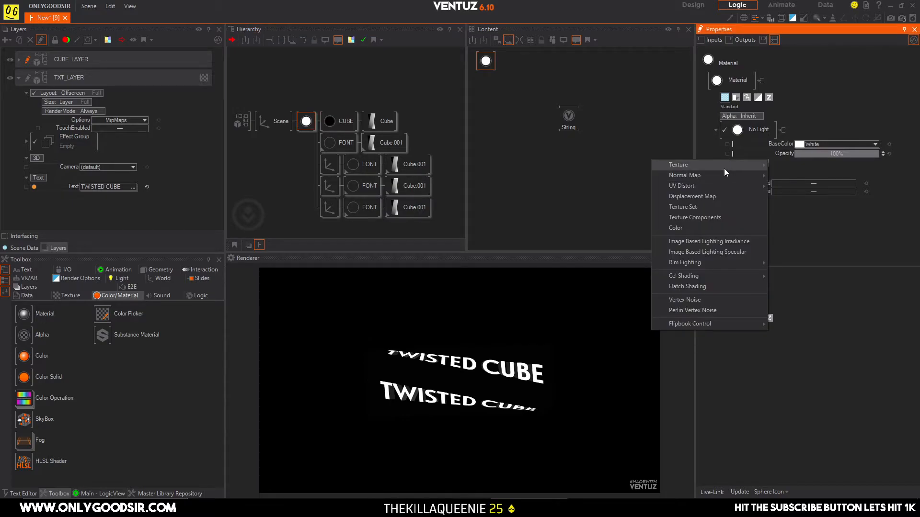
{"action": "mouse_move", "coordinate": [724, 168]}
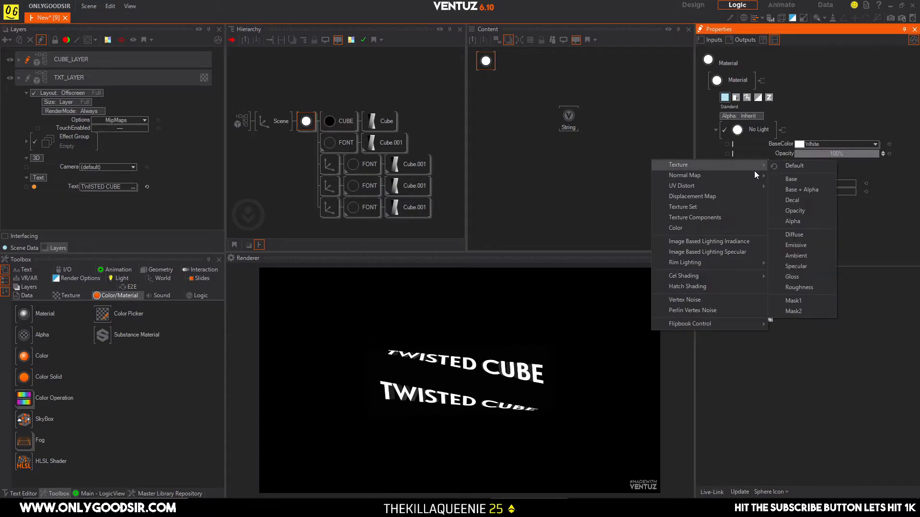
{"action": "left_click", "coordinate": [796, 202]}
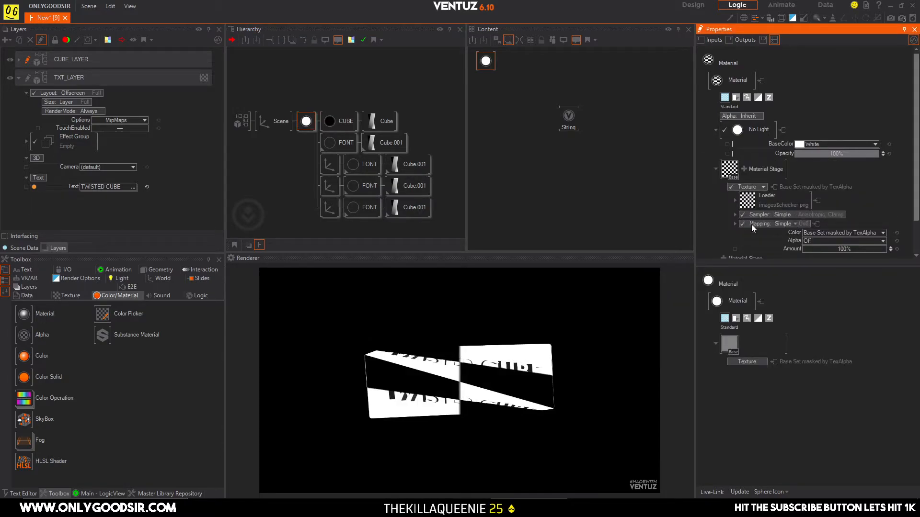
{"action": "left_click", "coordinate": [745, 201]}
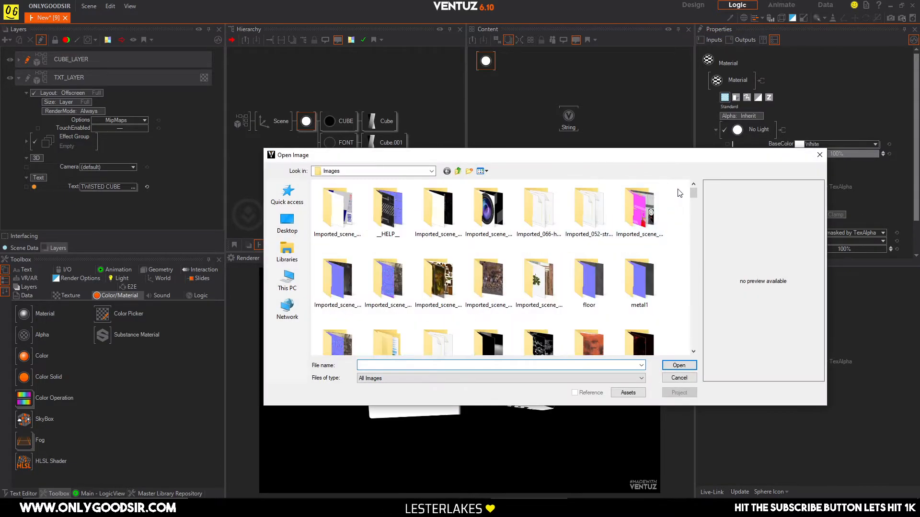
{"action": "left_click_drag", "start_coordinate": [693, 190], "coordinate": [696, 294]}
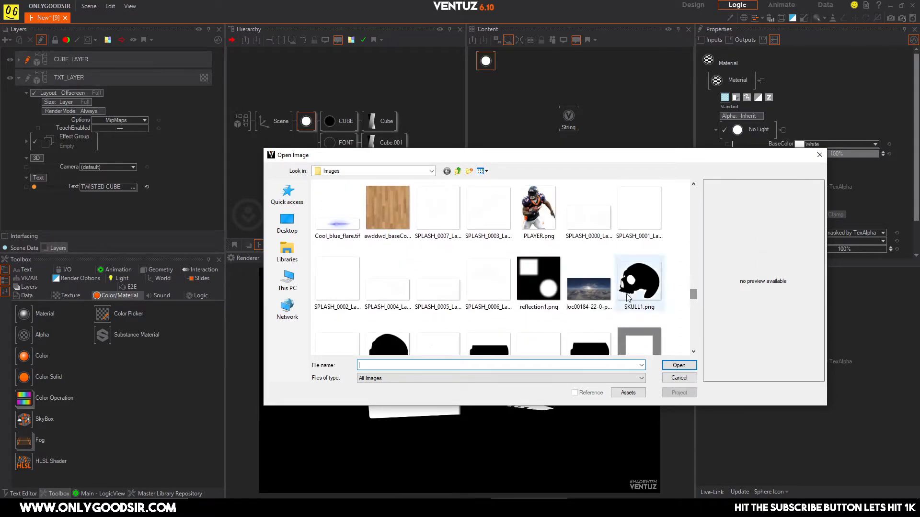
{"action": "left_click", "coordinate": [535, 284]}
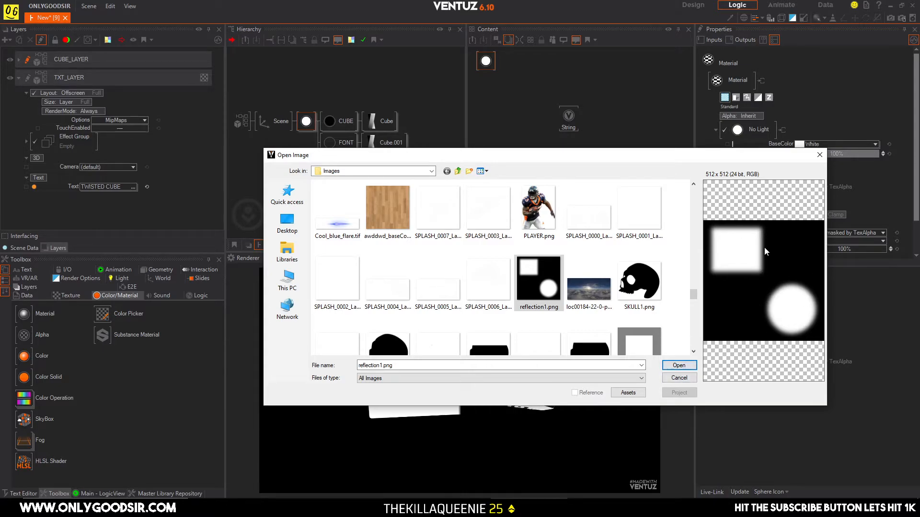
{"action": "left_click", "coordinate": [679, 366]}
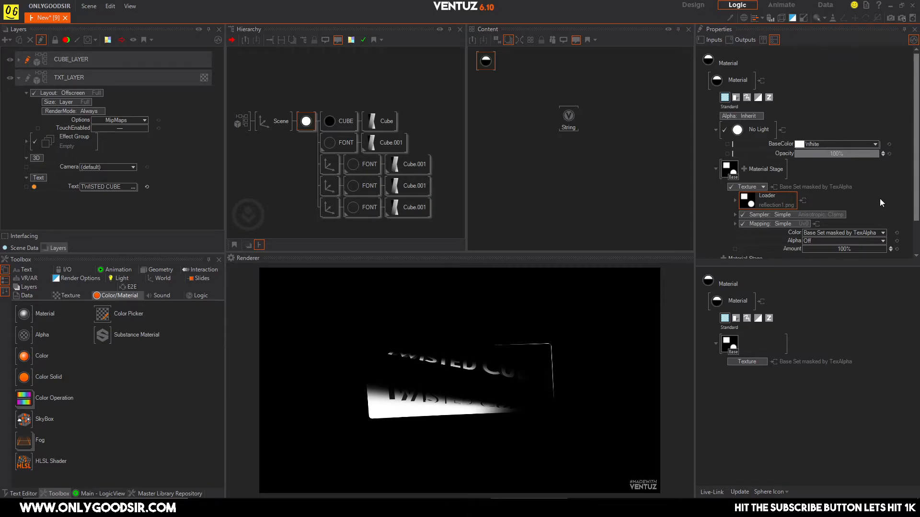
Set the reflection texture's mapping to 3D Mapping with World Space Reflection and its sampler to Simple Wrap
{"action": "scroll", "coordinate": [879, 198], "scroll_direction": "down", "scroll_amount": 1}
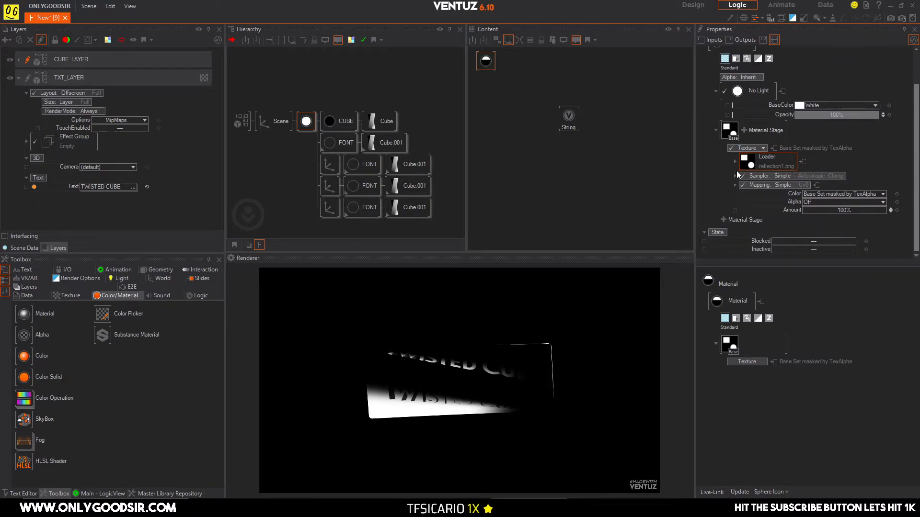
{"action": "left_click", "coordinate": [794, 186]}
{"action": "mouse_move", "coordinate": [789, 216]}
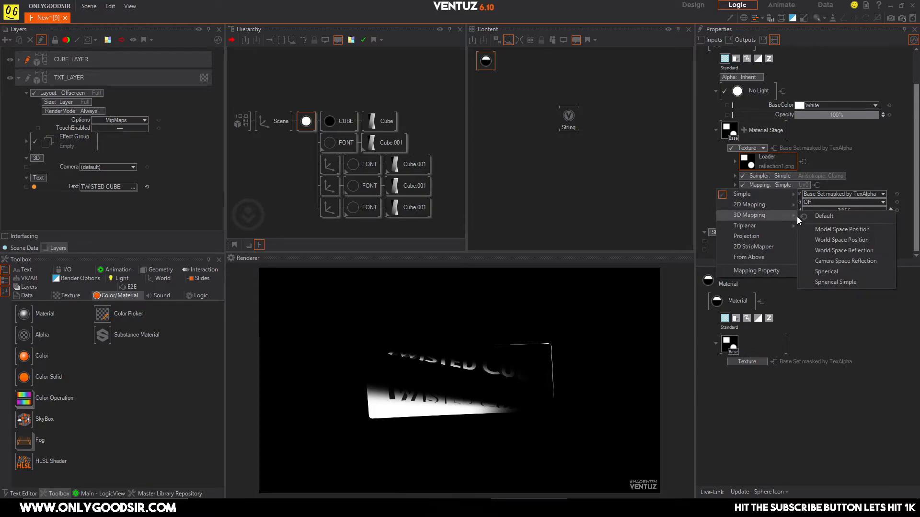
{"action": "left_click", "coordinate": [837, 248]}
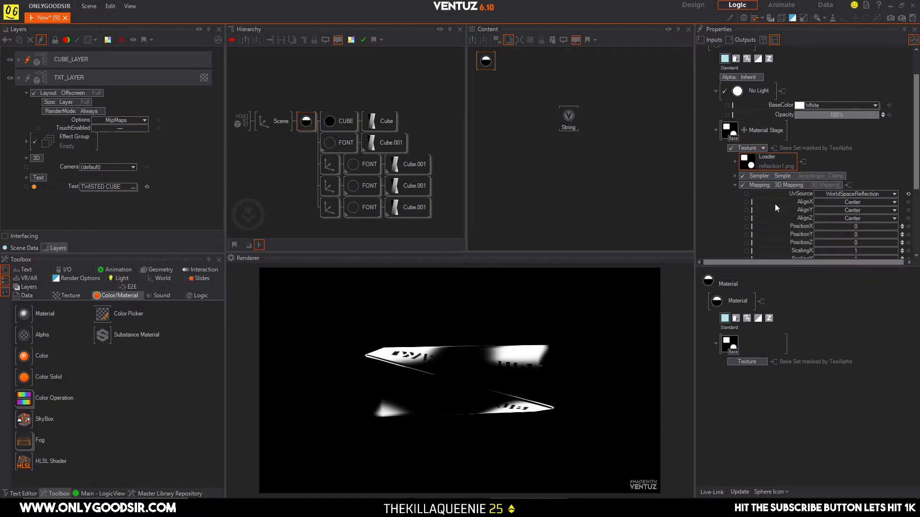
{"action": "scroll", "coordinate": [874, 223], "scroll_direction": "down", "scroll_amount": 3}
{"action": "left_click", "coordinate": [829, 100]}
{"action": "mouse_move", "coordinate": [769, 108]}
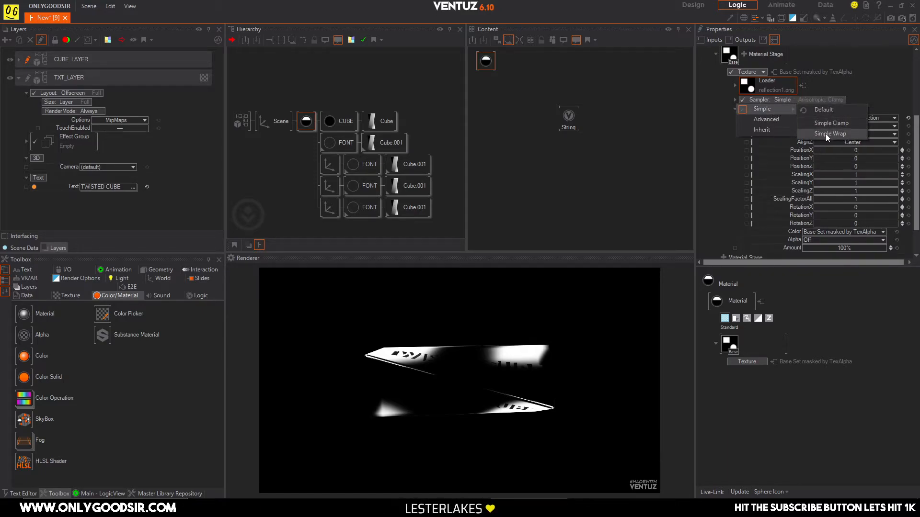
{"action": "left_click", "coordinate": [826, 134]}
Set the reflection mapping's ScalingX to 2.69, ScalingY to 1.9 and ScalingFactorAll to 0.34, and lower the texture amount to 26.6%
{"action": "left_click_drag", "start_coordinate": [855, 209], "coordinate": [851, 182]}
{"action": "scroll", "coordinate": [862, 208], "scroll_direction": "down", "scroll_amount": 3}
{"action": "scroll", "coordinate": [862, 153], "scroll_direction": "up", "scroll_amount": 2}
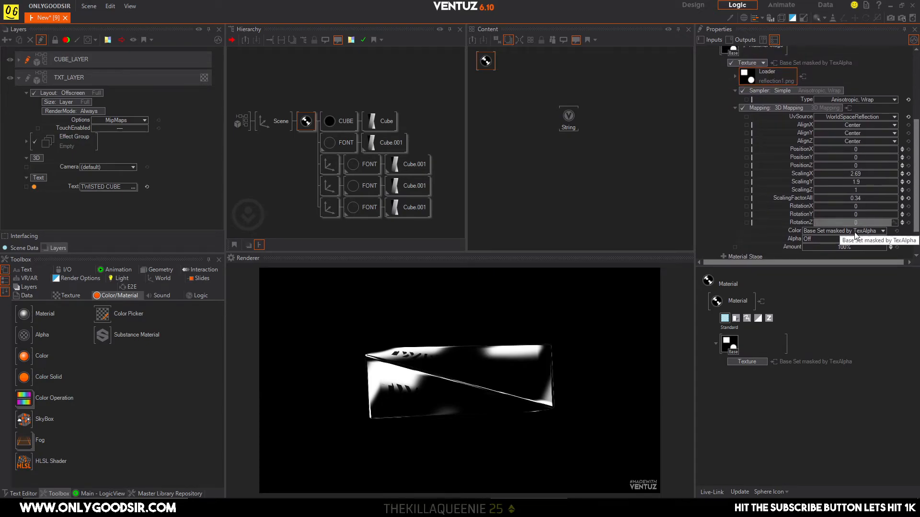
{"action": "left_click_drag", "start_coordinate": [853, 247], "coordinate": [818, 245]}
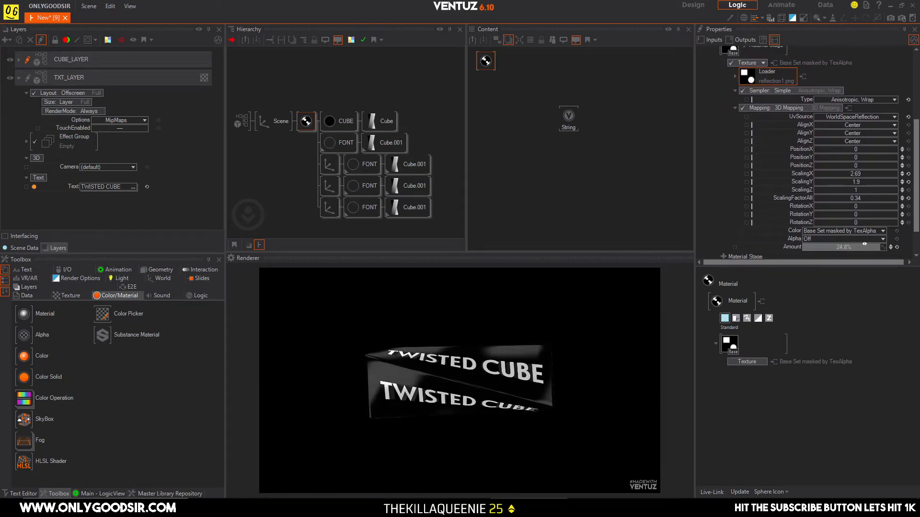
{"action": "left_click_drag", "start_coordinate": [862, 243], "coordinate": [865, 244]}
Adjust the reflection mapping to ScalingX 3.8, ScalingY 1.24, ScalingZ 0.07 and ScalingFactorAll 0.23
{"action": "left_click_drag", "start_coordinate": [854, 197], "coordinate": [897, 195]}
{"action": "left_click_drag", "start_coordinate": [813, 201], "coordinate": [850, 180]}
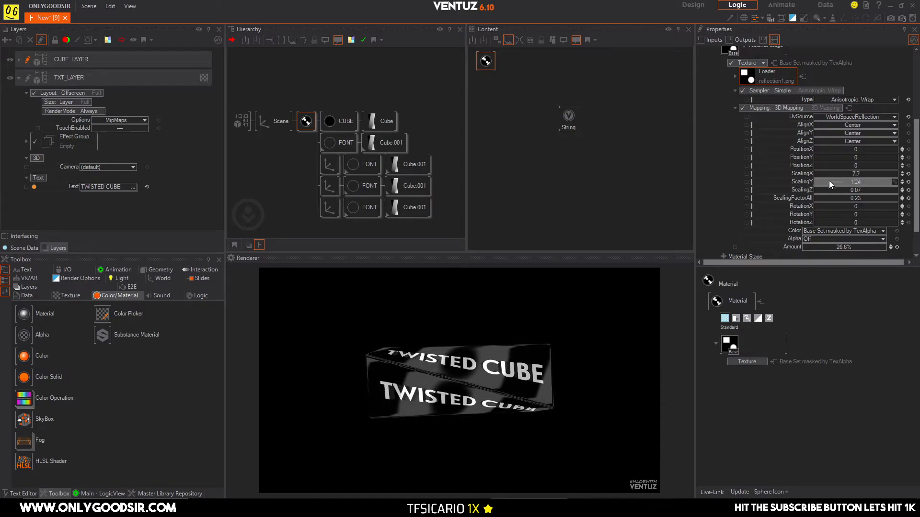
{"action": "left_click_drag", "start_coordinate": [813, 176], "coordinate": [815, 175]}
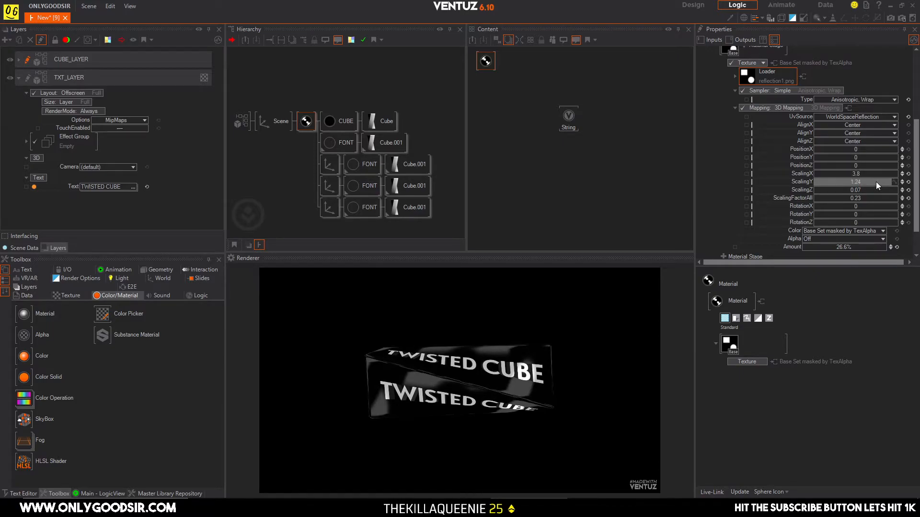
Spin the Scene axis around Z to check the reflections moving across the box
{"action": "left_click", "coordinate": [277, 121]}
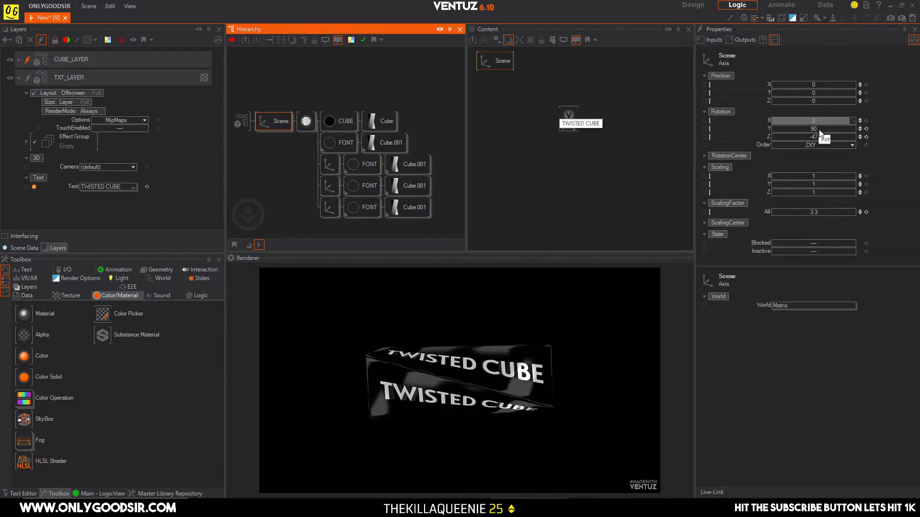
{"action": "left_click_drag", "start_coordinate": [821, 137], "coordinate": [854, 136]}
Set the String node's value to REALTIME
{"action": "left_click", "coordinate": [568, 117]}
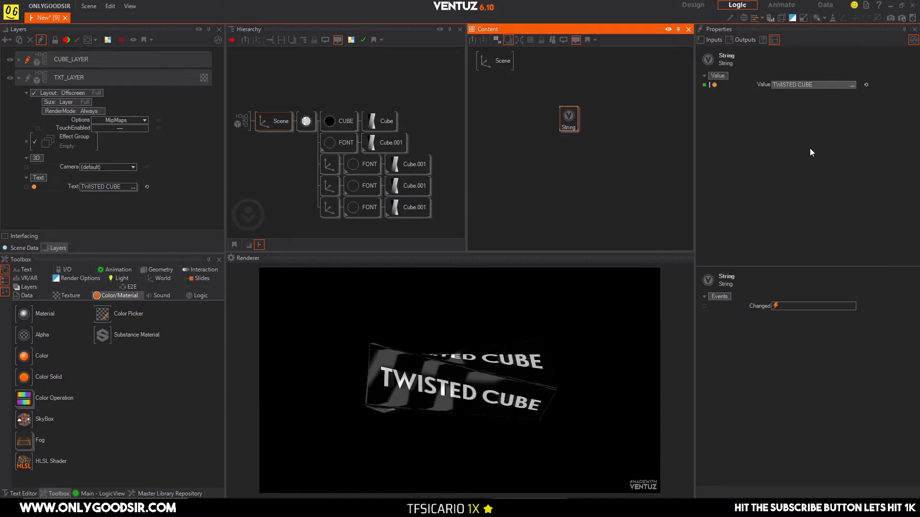
{"action": "left_click", "coordinate": [810, 84]}
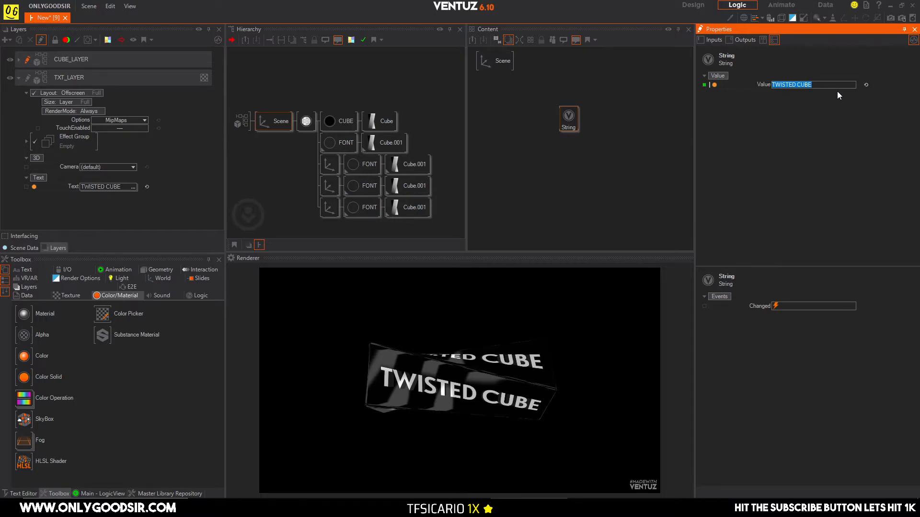
{"action": "type", "text": "REALTIME"}
{"action": "key", "text": "Return"}
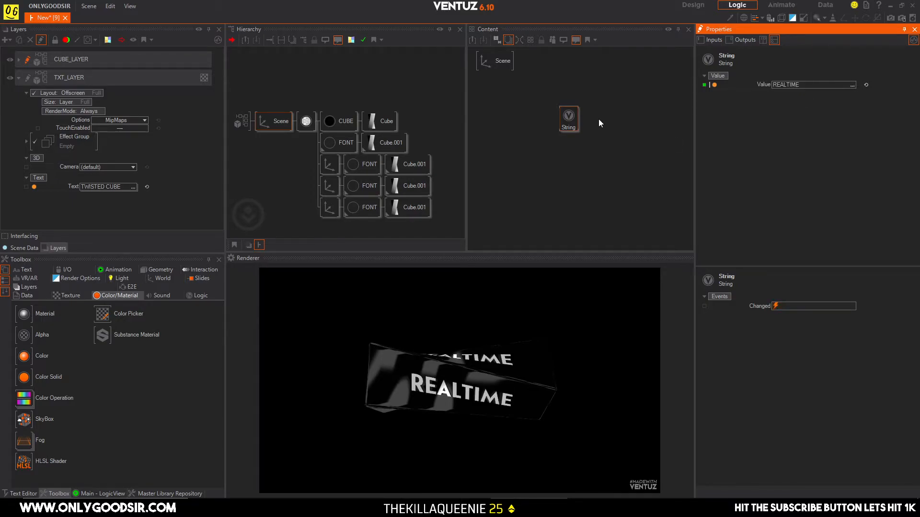
Try widening the Block Text node's CharSpacing to about 2.63 in TXT_LAYER and reset it
{"action": "left_click", "coordinate": [90, 79]}
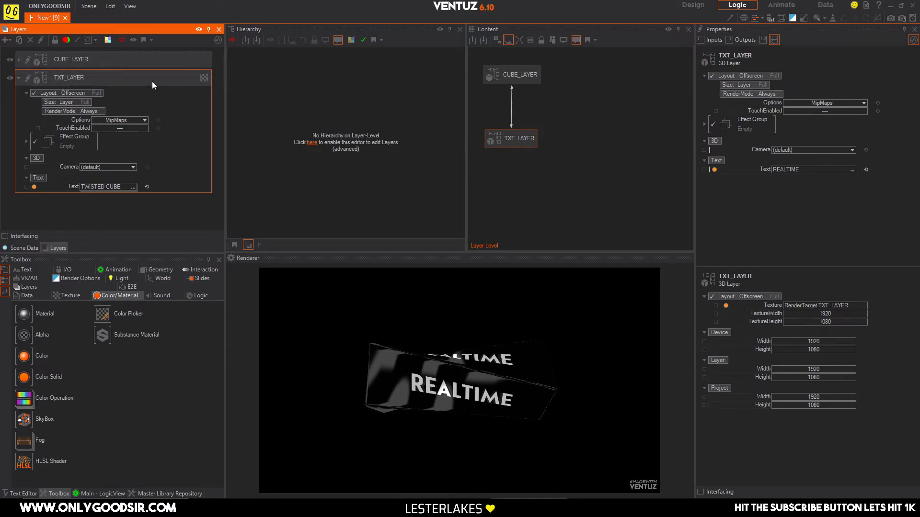
{"action": "left_click", "coordinate": [28, 78]}
{"action": "left_click", "coordinate": [352, 121]}
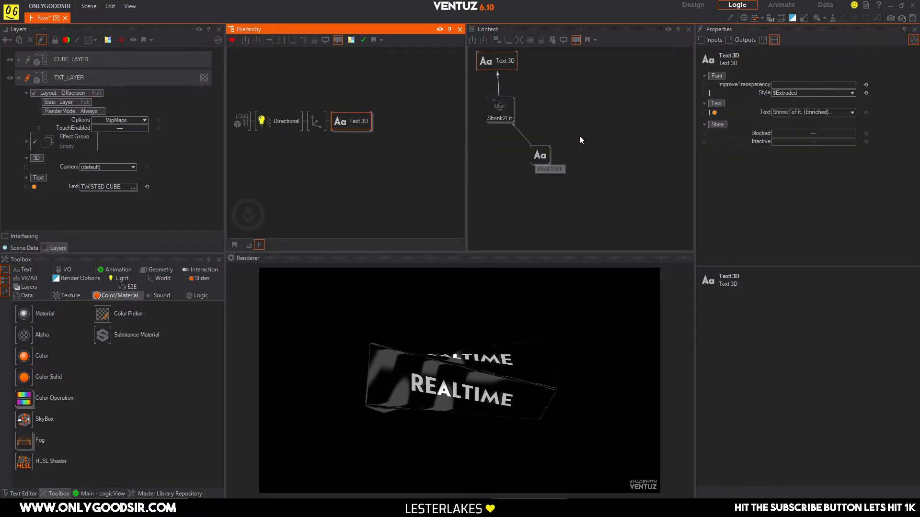
{"action": "left_click", "coordinate": [541, 154]}
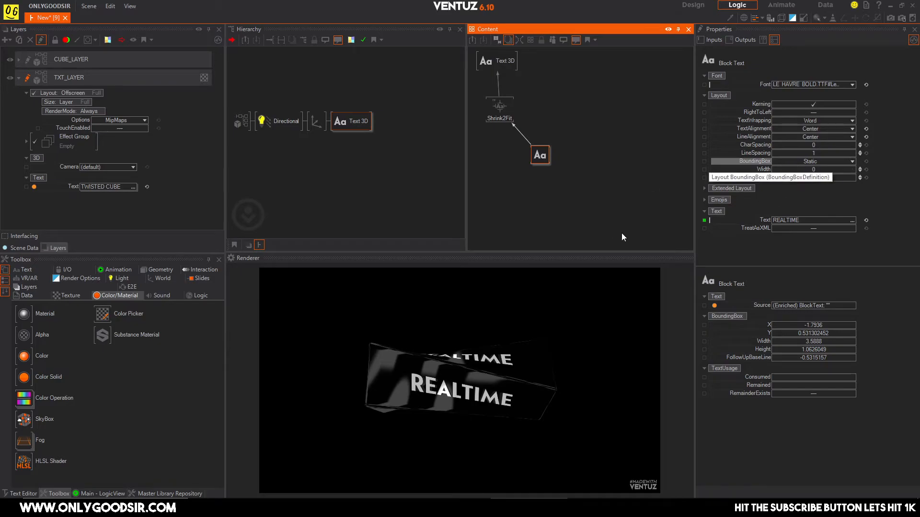
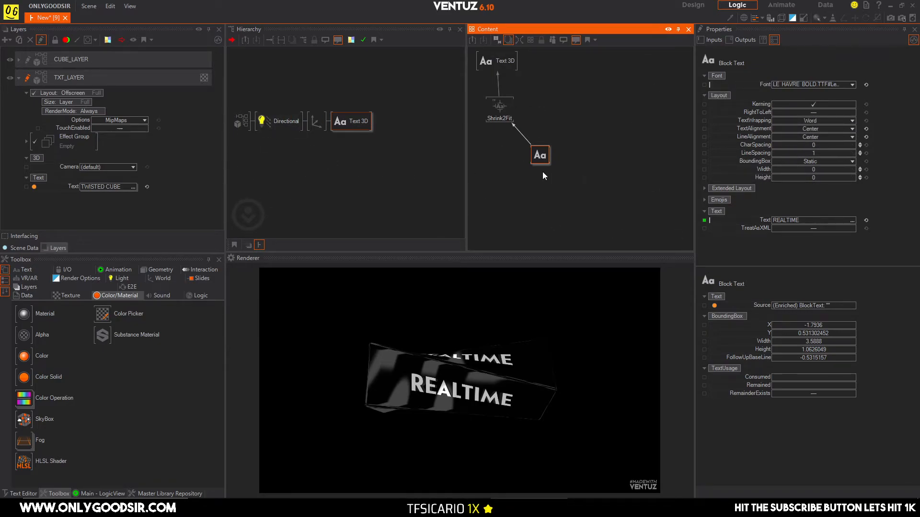
{"action": "left_click", "coordinate": [815, 153]}
{"action": "left_click_drag", "start_coordinate": [814, 145], "coordinate": [827, 148]}
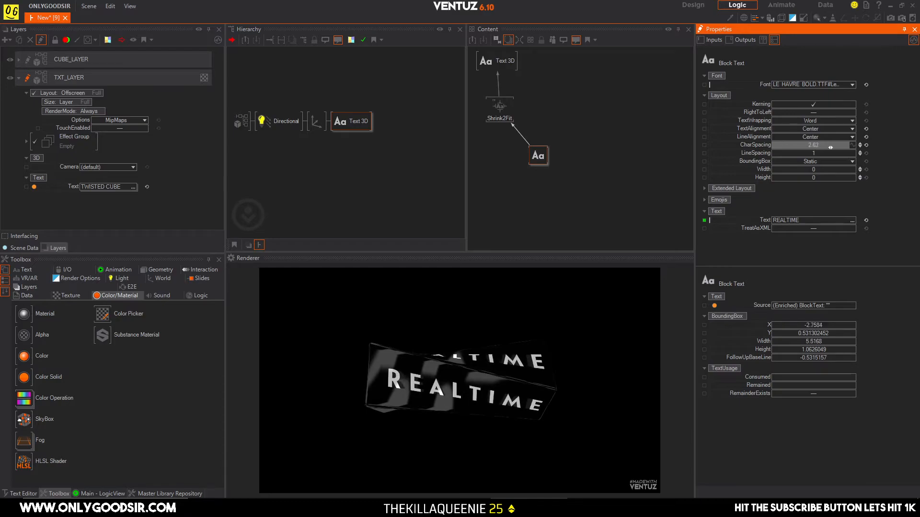
{"action": "left_click", "coordinate": [866, 144]}
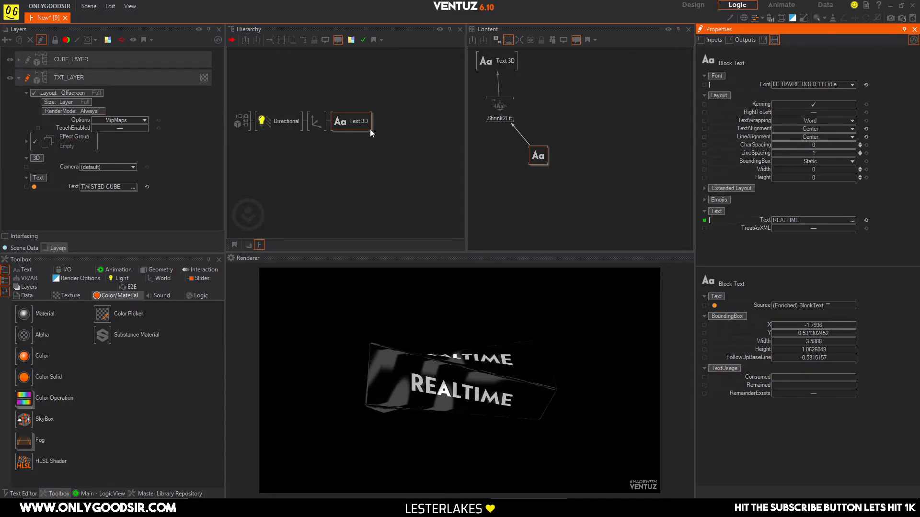
Try a red 219, 0, 0 Phong material in front of the Text 3D node and delete it
{"action": "left_click_drag", "start_coordinate": [24, 356], "coordinate": [333, 125]}
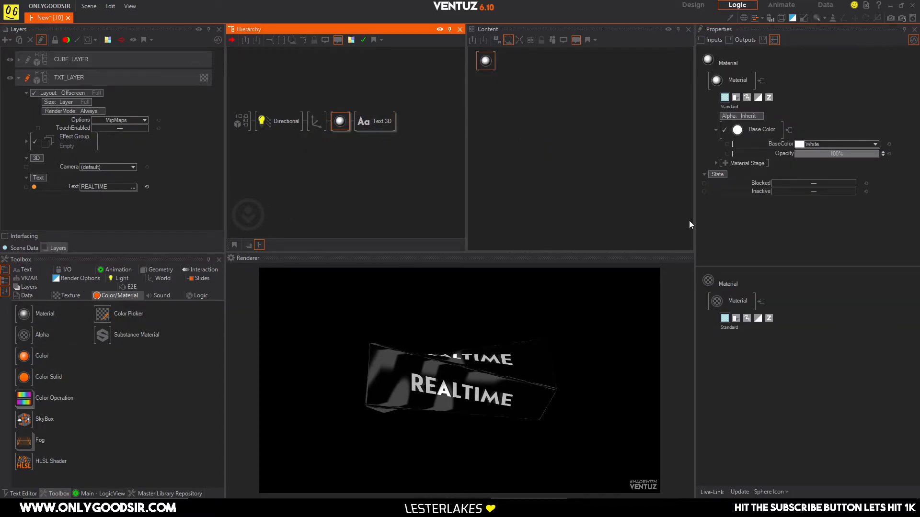
{"action": "left_click", "coordinate": [875, 144]}
{"action": "left_click_drag", "start_coordinate": [870, 178], "coordinate": [877, 176]}
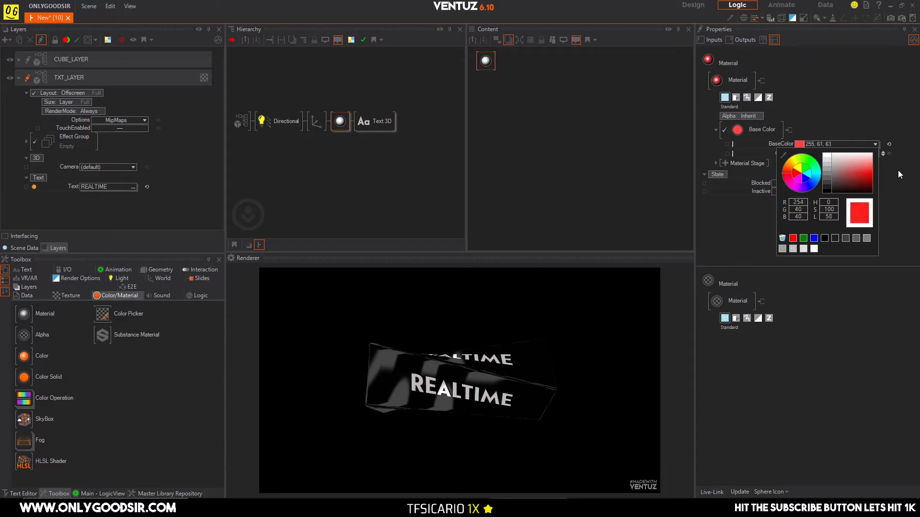
{"action": "left_click", "coordinate": [748, 133]}
{"action": "left_click", "coordinate": [765, 135]}
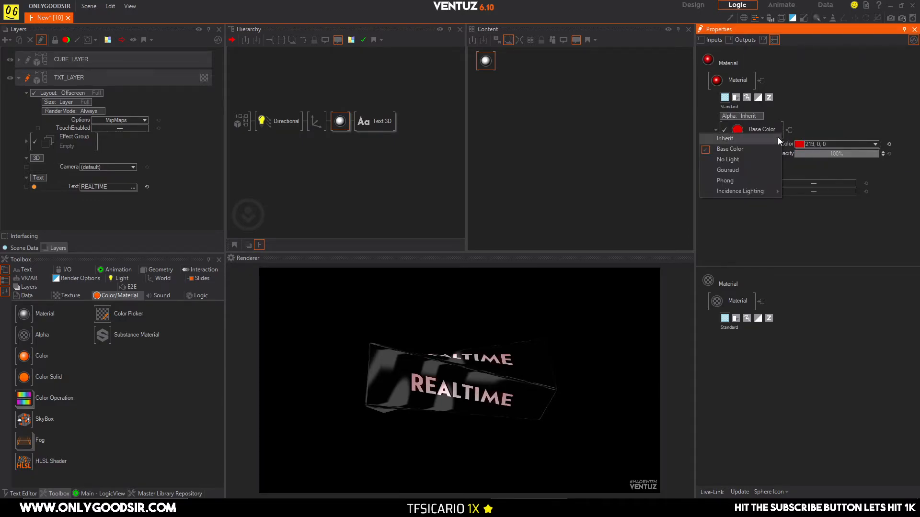
{"action": "left_click", "coordinate": [757, 181]}
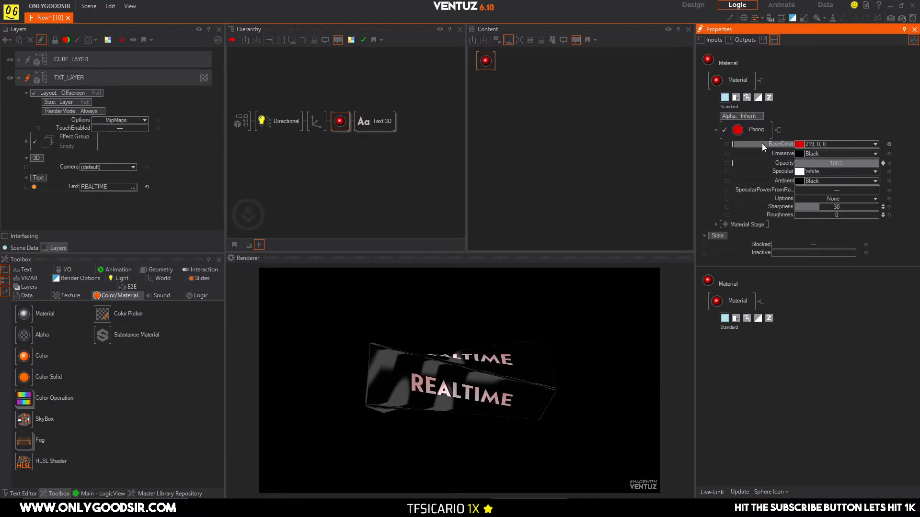
{"action": "left_click", "coordinate": [340, 124]}
{"action": "key", "text": "Delete"}
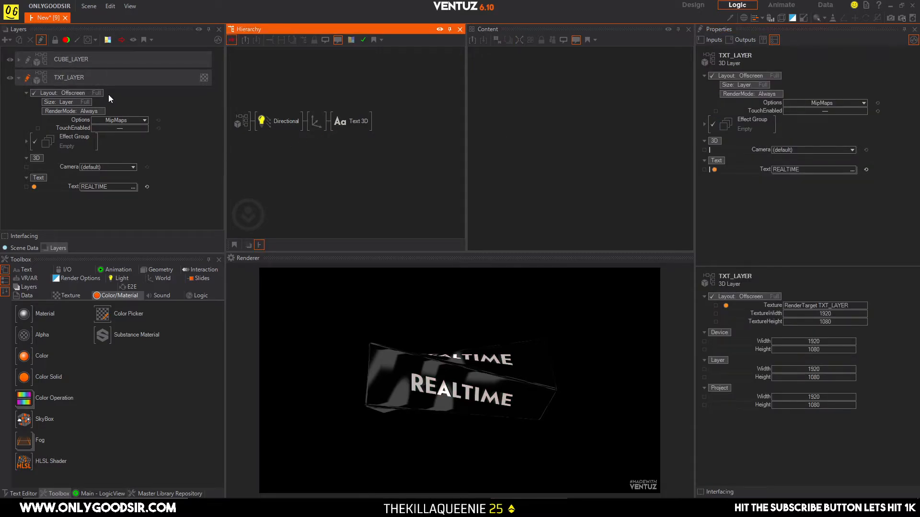
Return to CUBE_LAYER's contents and turn the Scene axis to a Z rotation of -388
{"action": "left_click", "coordinate": [27, 58]}
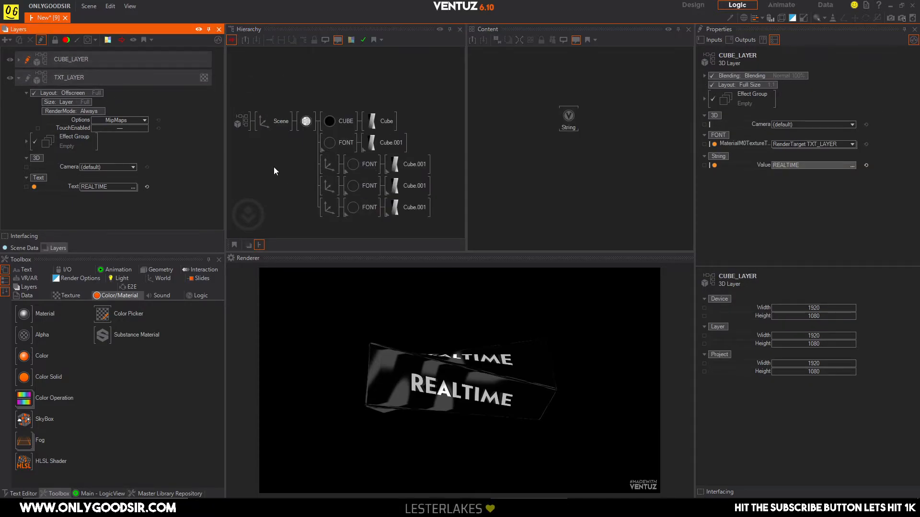
{"action": "left_click", "coordinate": [268, 62]}
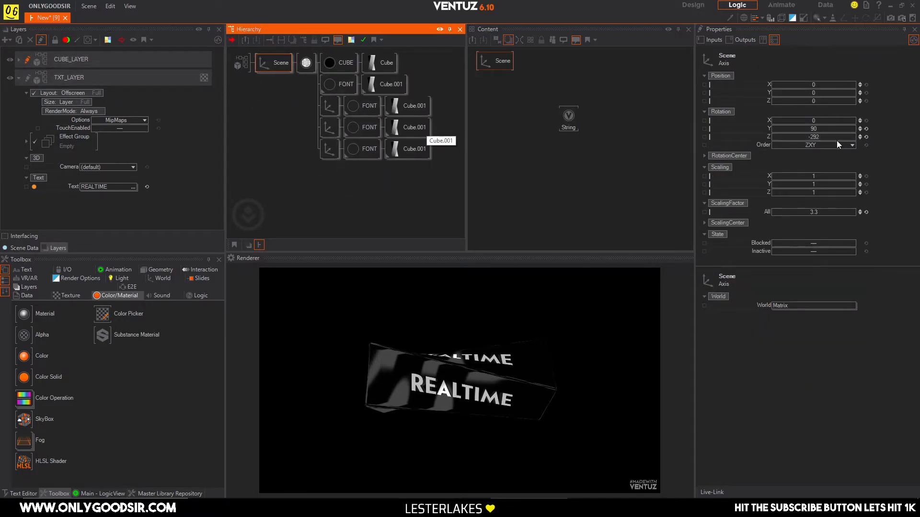
{"action": "left_click_drag", "start_coordinate": [818, 137], "coordinate": [796, 139]}
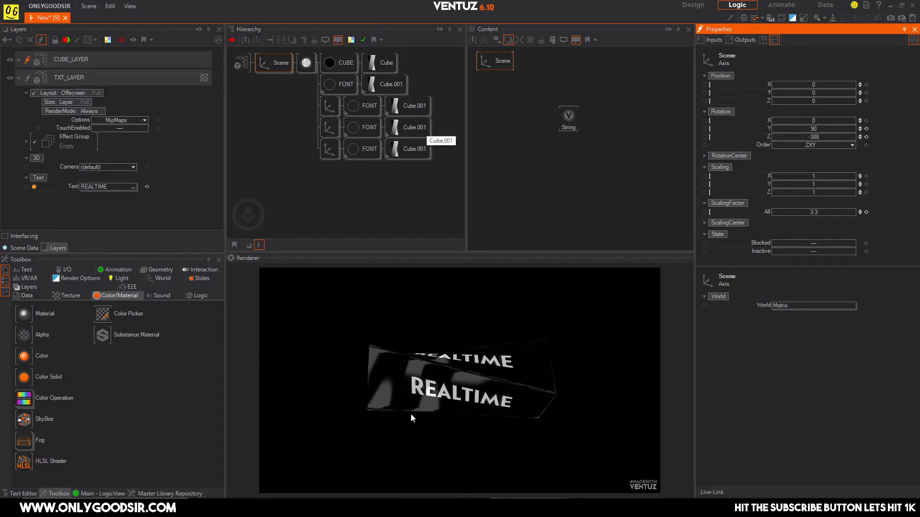
Add a new Axis above the Scene branch in CUBE_LAYER and attach a Rectangle to it
{"action": "left_click", "coordinate": [265, 155]}
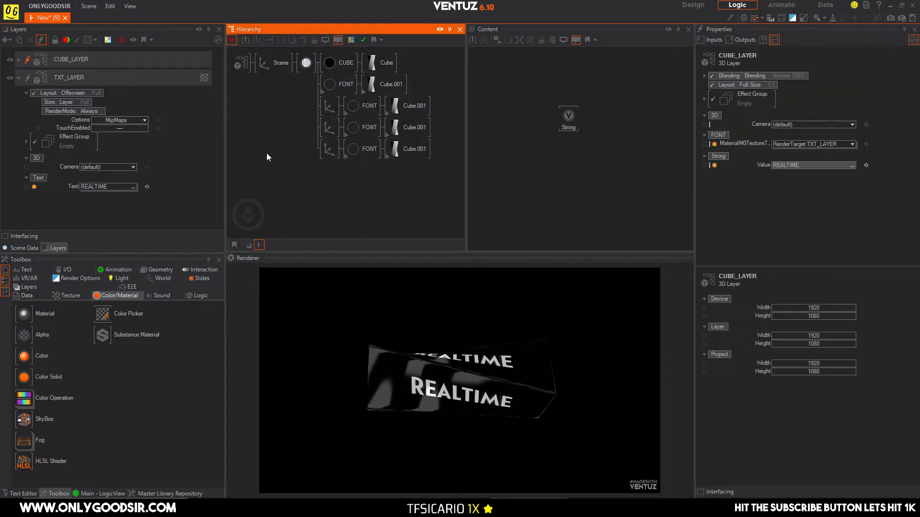
{"action": "left_click", "coordinate": [156, 277]}
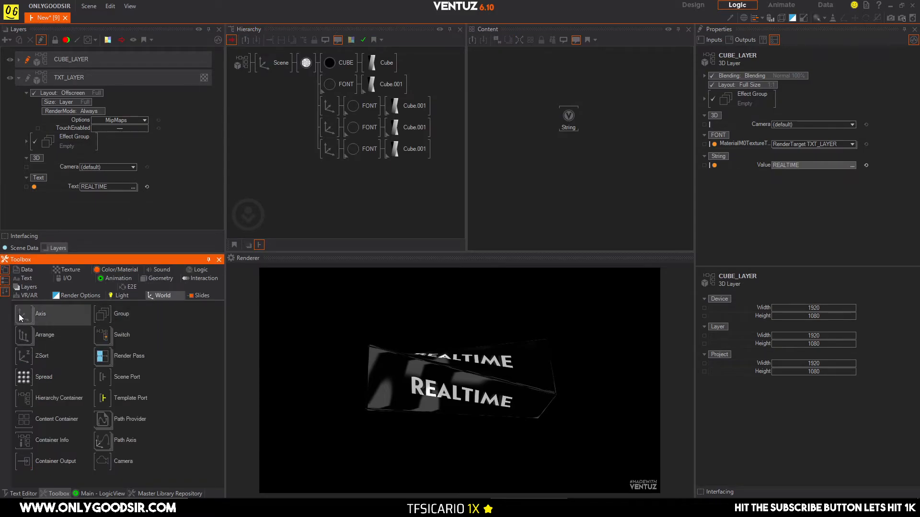
{"action": "left_click_drag", "start_coordinate": [320, 57], "coordinate": [278, 65]}
{"action": "left_click", "coordinate": [265, 118]}
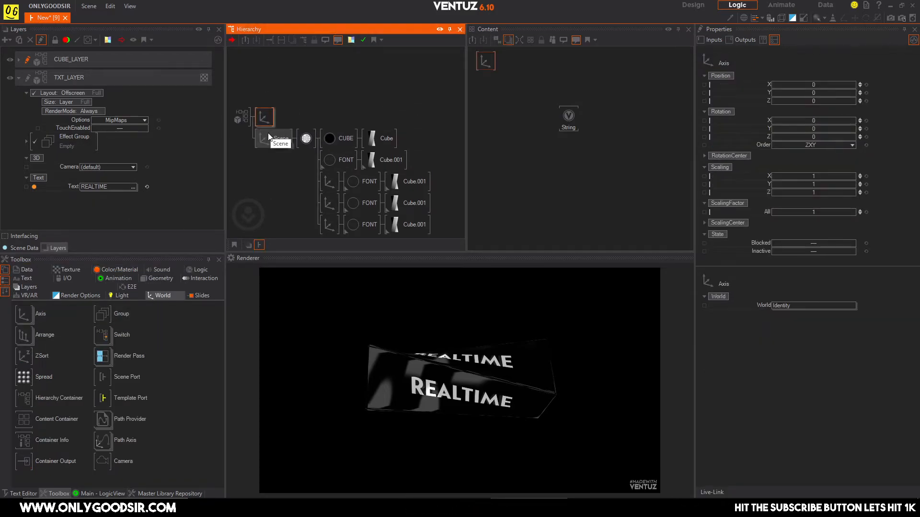
{"action": "left_click", "coordinate": [159, 278]}
{"action": "left_click_drag", "start_coordinate": [29, 318], "coordinate": [286, 125]}
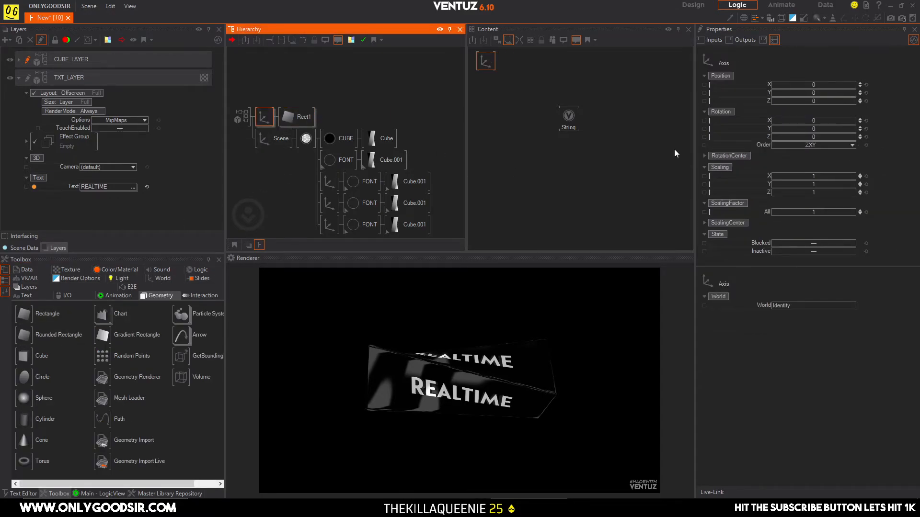
Lay the rectangle flat as a floor by setting its axis to ScalingFactor All 59.6, Rotation X 90 and Position Y -6.8
{"action": "left_click_drag", "start_coordinate": [811, 215], "coordinate": [856, 178]}
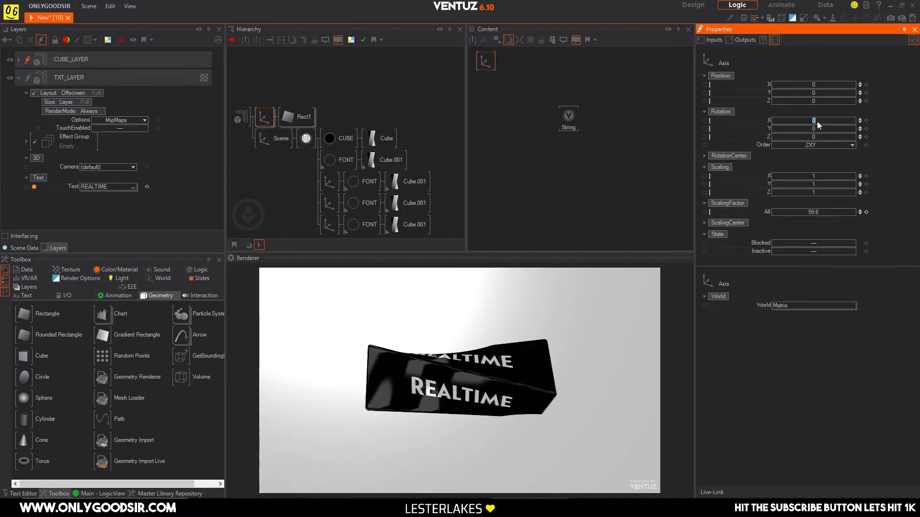
{"action": "type", "text": "-90"}
{"action": "key", "text": "Return"}
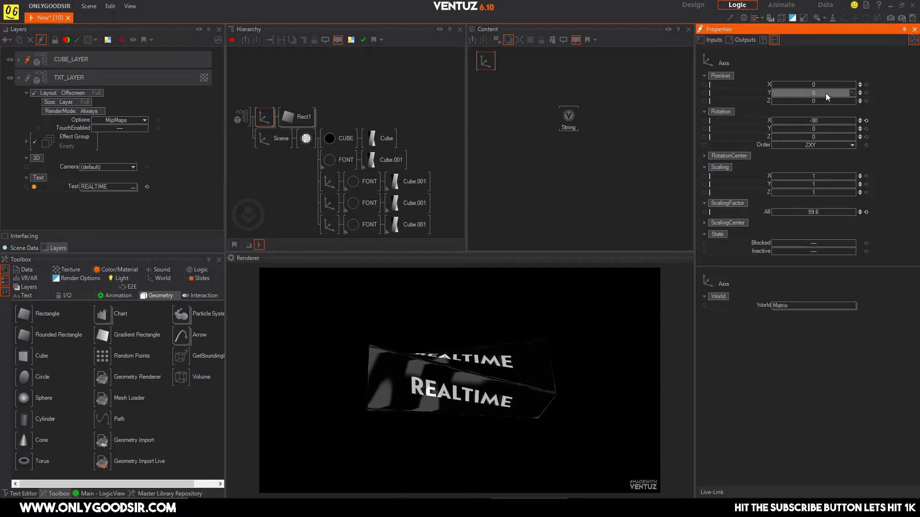
{"action": "left_click_drag", "start_coordinate": [771, 96], "coordinate": [791, 95]}
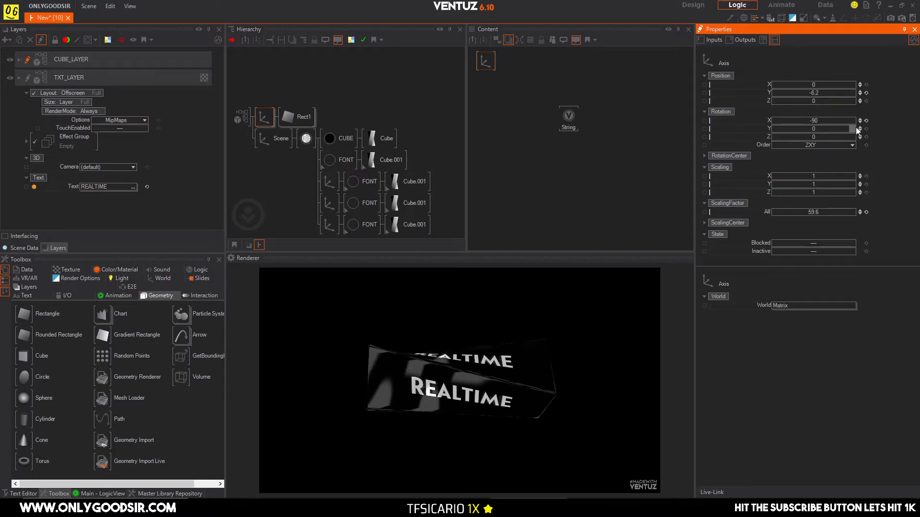
{"action": "left_click", "coordinate": [823, 121]}
{"action": "type", "text": "90"}
{"action": "key", "text": "Return"}
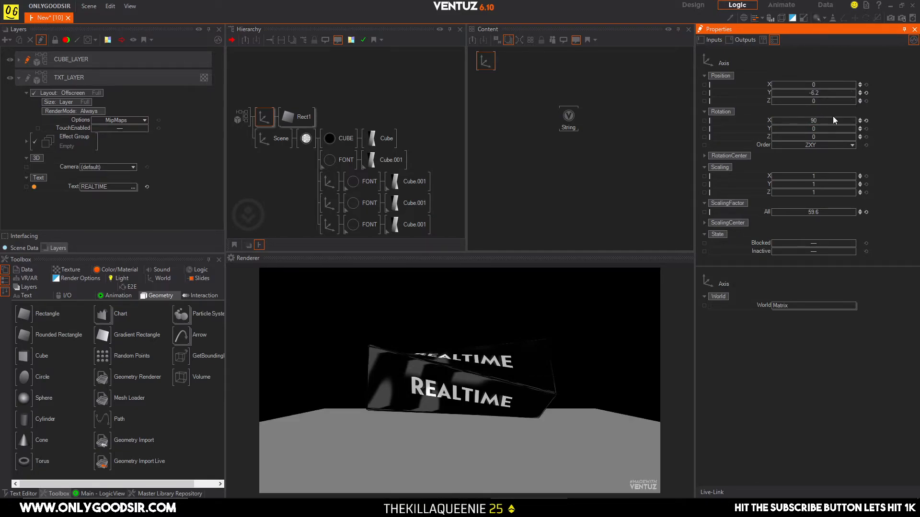
{"action": "left_click_drag", "start_coordinate": [818, 95], "coordinate": [806, 96]}
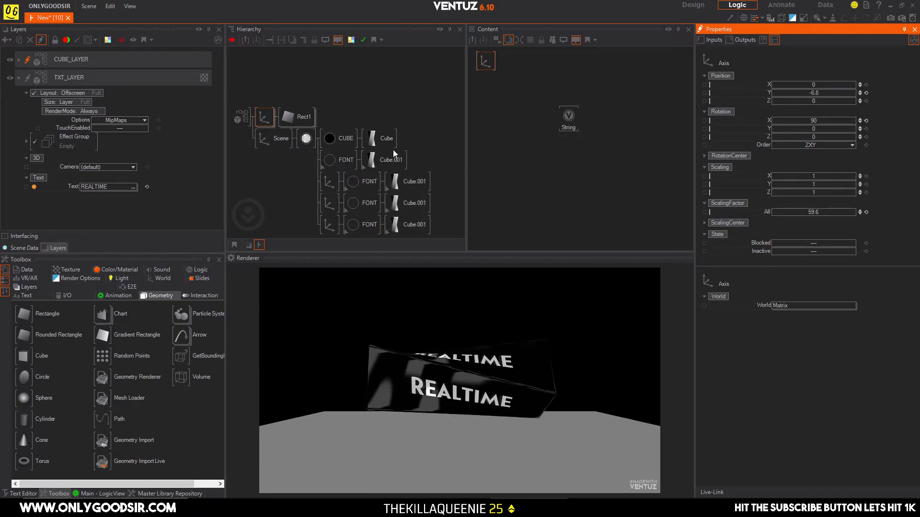
Enlarge the floor rectangle to SizeX 5.3 and SizeY 2.9
{"action": "left_click", "coordinate": [297, 116]}
{"action": "left_click", "coordinate": [825, 97]}
{"action": "type", "text": "5.3"}
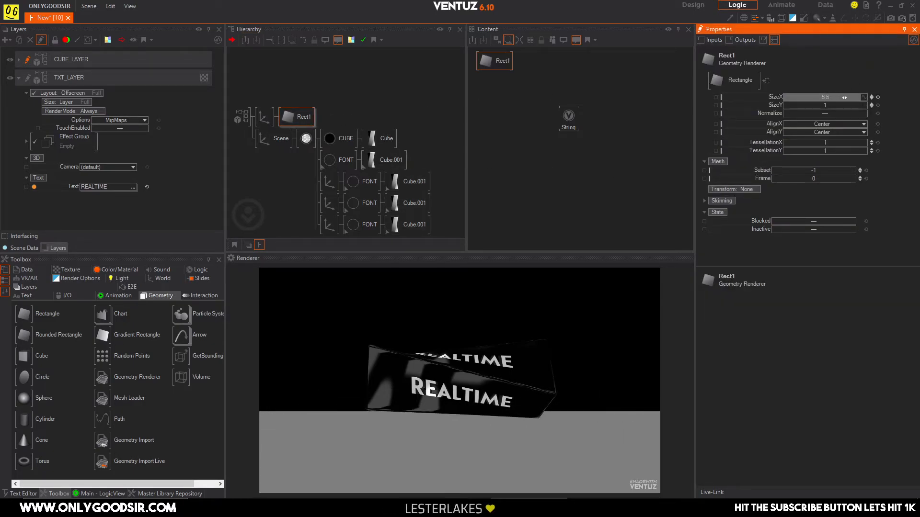
{"action": "key", "text": "Return"}
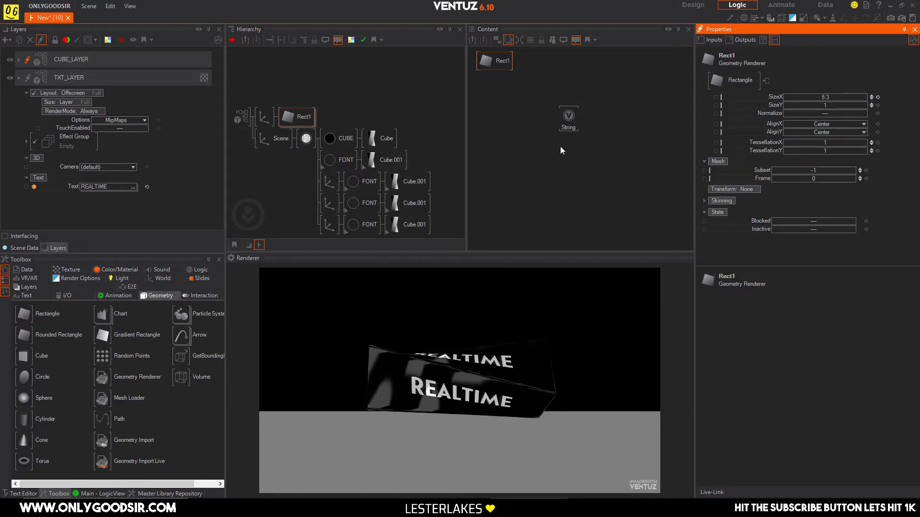
{"action": "left_click_drag", "start_coordinate": [833, 105], "coordinate": [846, 105]}
Insert a Directional Light ahead of the floor and Scene branches and aim it at Pitch 52 and Yaw -43
{"action": "middle_click_drag", "start_coordinate": [317, 180], "coordinate": [303, 116]}
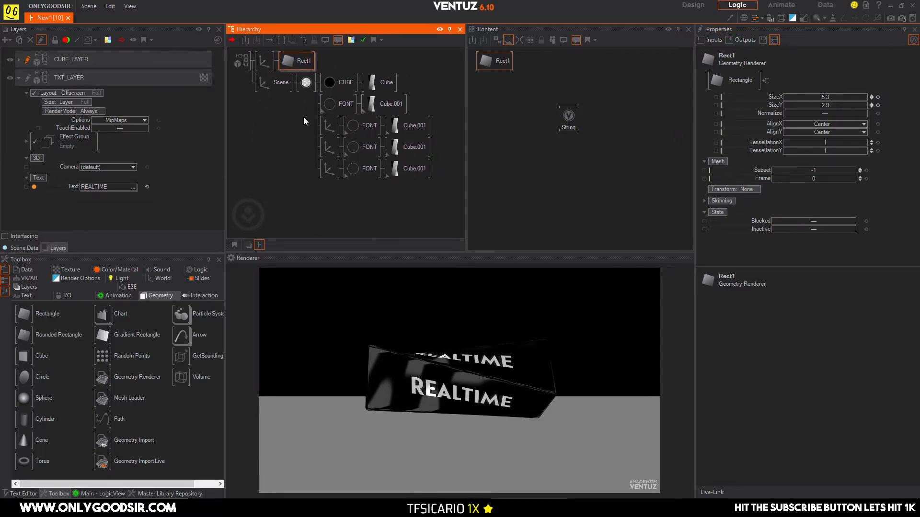
{"action": "left_click", "coordinate": [119, 279]}
{"action": "left_click_drag", "start_coordinate": [22, 334], "coordinate": [266, 59]}
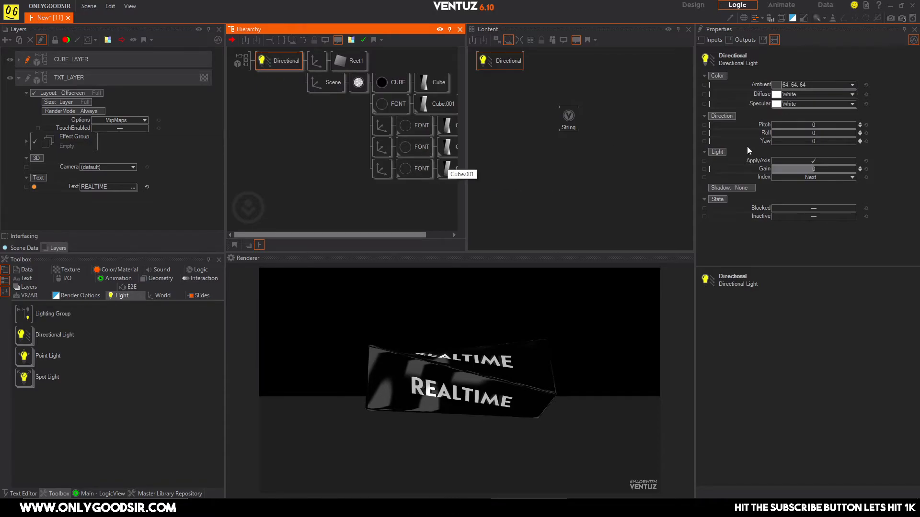
{"action": "left_click_drag", "start_coordinate": [820, 127], "coordinate": [852, 127]}
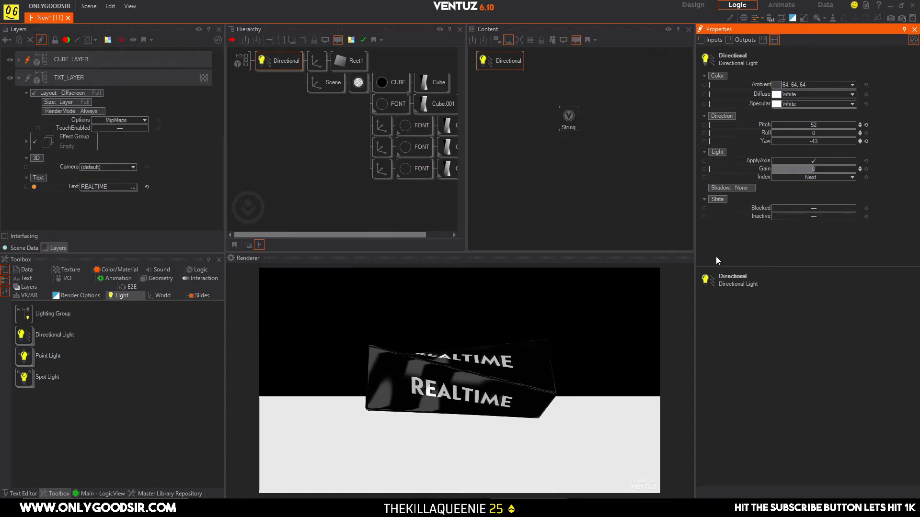
Enable Shadow Map shadows on the directional light and adjust its direction, with Yaw at -52
{"action": "left_click", "coordinate": [751, 188]}
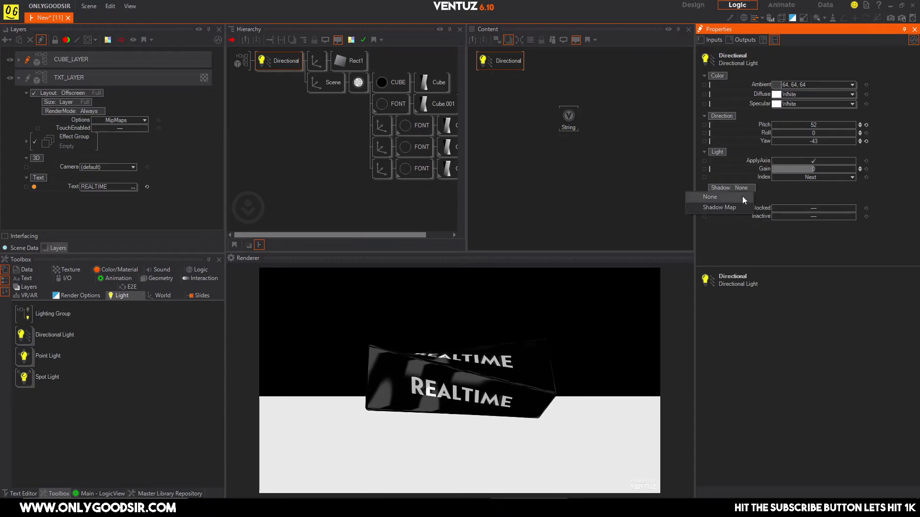
{"action": "left_click", "coordinate": [735, 209]}
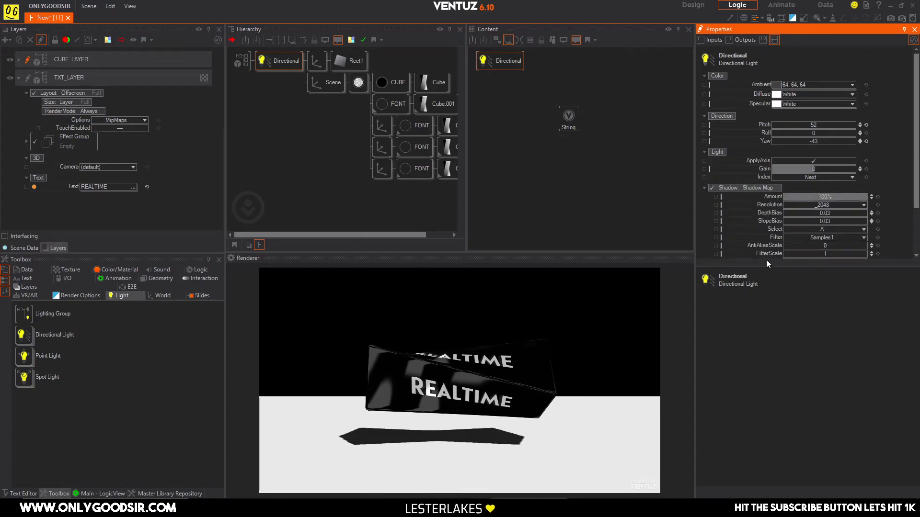
{"action": "mouse_move", "coordinate": [815, 141]}
{"action": "left_mouse_down"}
{"action": "mouse_move", "coordinate": [841, 138]}
{"action": "mouse_move", "coordinate": [809, 137]}
{"action": "mouse_move", "coordinate": [785, 124]}
{"action": "mouse_move", "coordinate": [816, 124]}
{"action": "left_mouse_up"}
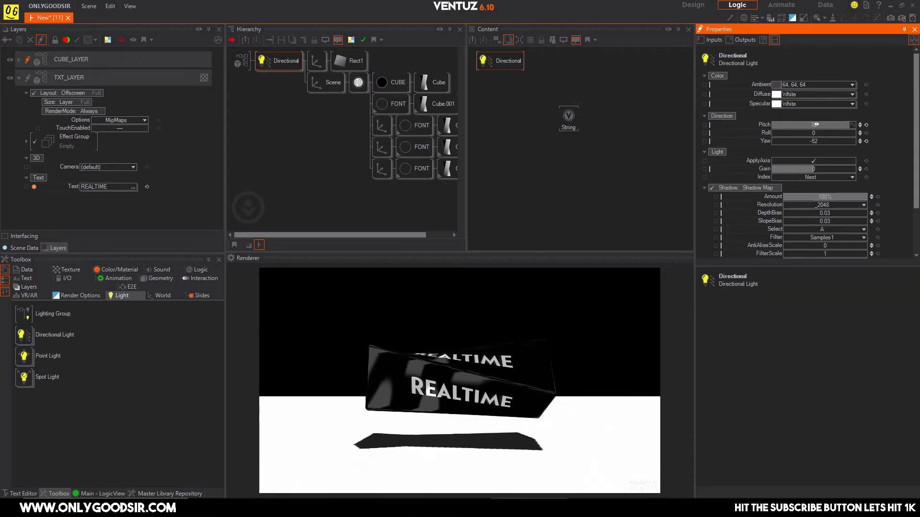
Insert a Material ahead of the floor rectangle and rename the floor's axis FLOOR
{"action": "left_click", "coordinate": [336, 60]}
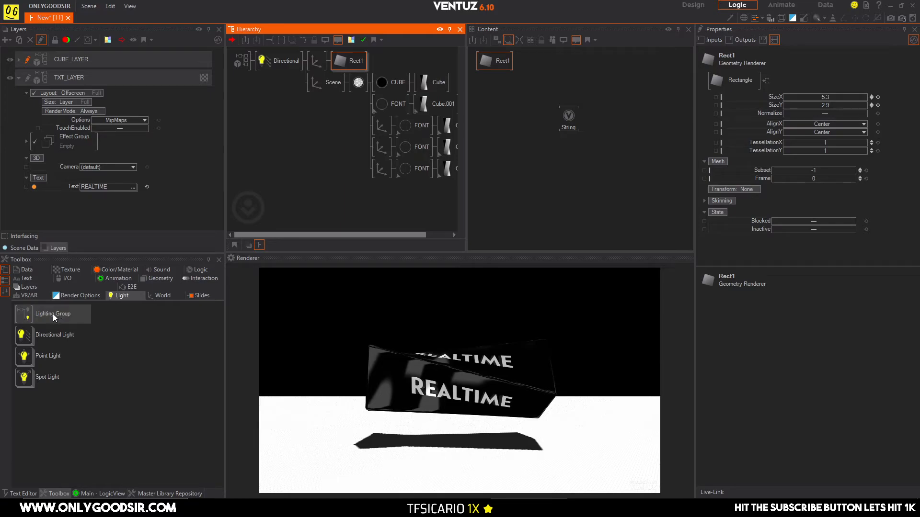
{"action": "left_click", "coordinate": [109, 270]}
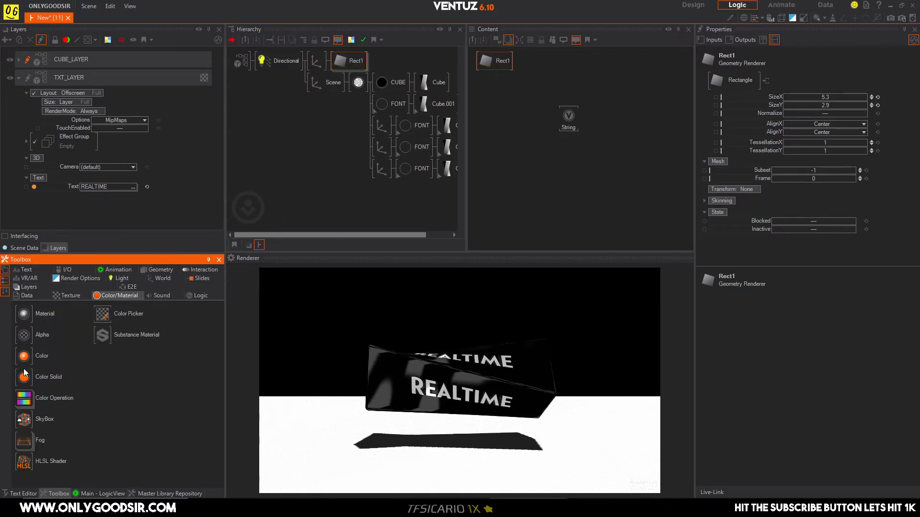
{"action": "left_click_drag", "start_coordinate": [25, 366], "coordinate": [336, 62]}
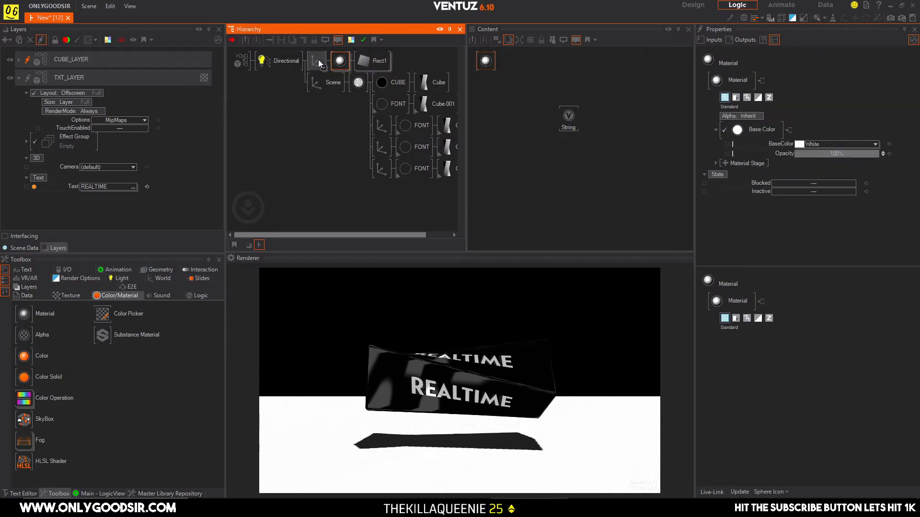
{"action": "left_click", "coordinate": [319, 61]}
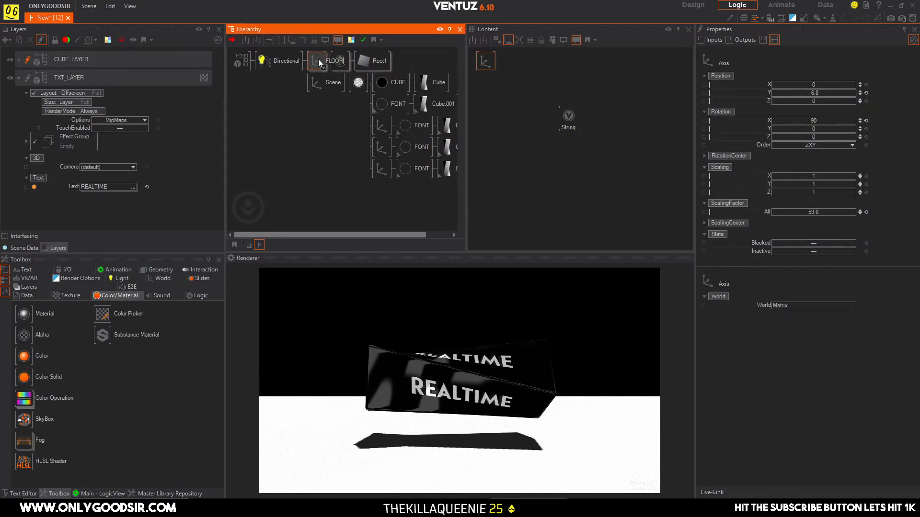
{"action": "type", "text": "FLOOR"}
{"action": "key", "text": "Return"}
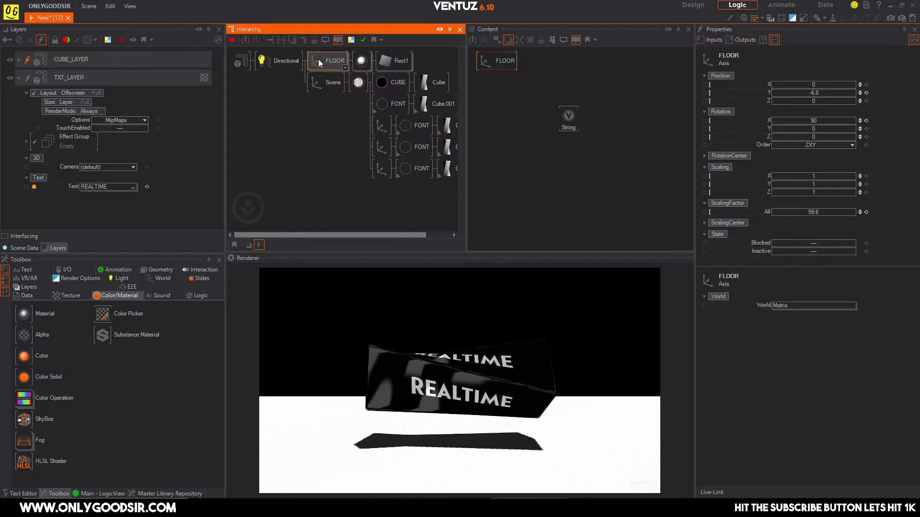
Enable Shadow Options on the floor material and turn off Cast
{"action": "left_click", "coordinate": [360, 64]}
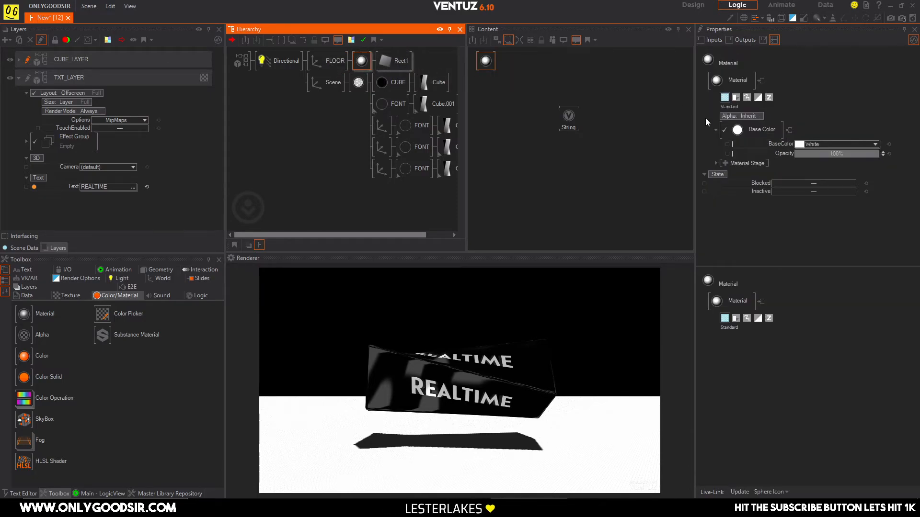
{"action": "left_click", "coordinate": [735, 98]}
{"action": "left_click", "coordinate": [780, 116]}
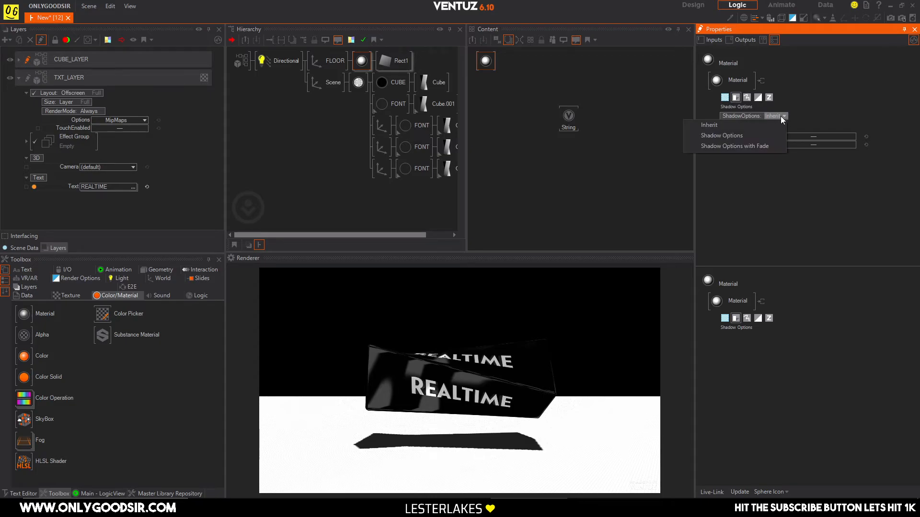
{"action": "left_click", "coordinate": [748, 138]}
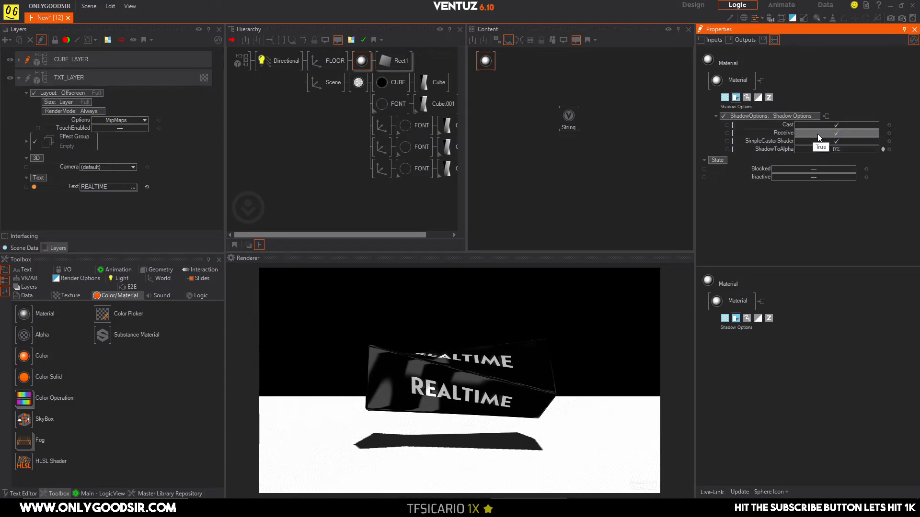
{"action": "left_click", "coordinate": [831, 124]}
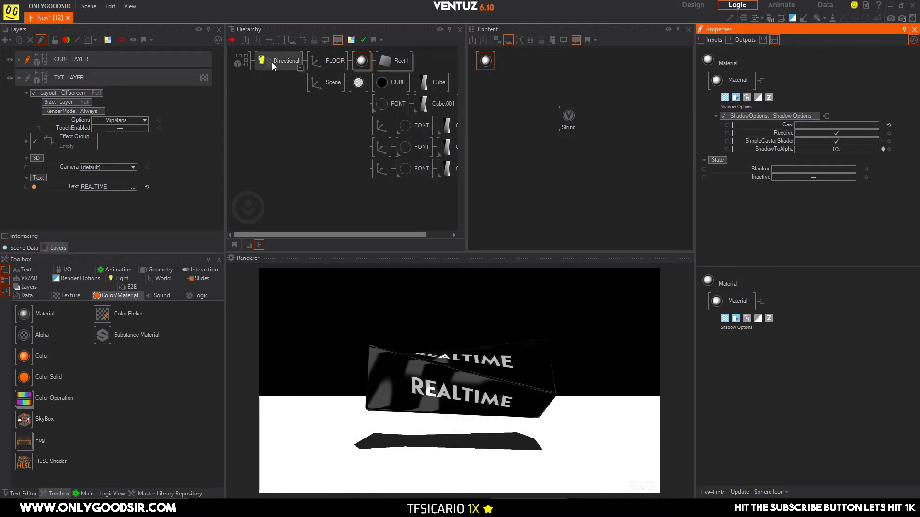
Aim the directional light at Pitch 91 and Yaw -314 and lower its shadow Amount to 66%
{"action": "left_click", "coordinate": [271, 64]}
{"action": "left_click", "coordinate": [817, 141]}
{"action": "mouse_move", "coordinate": [817, 141]}
{"action": "left_mouse_down"}
{"action": "mouse_move", "coordinate": [772, 140]}
{"action": "mouse_move", "coordinate": [854, 124]}
{"action": "mouse_move", "coordinate": [811, 124]}
{"action": "left_mouse_up"}
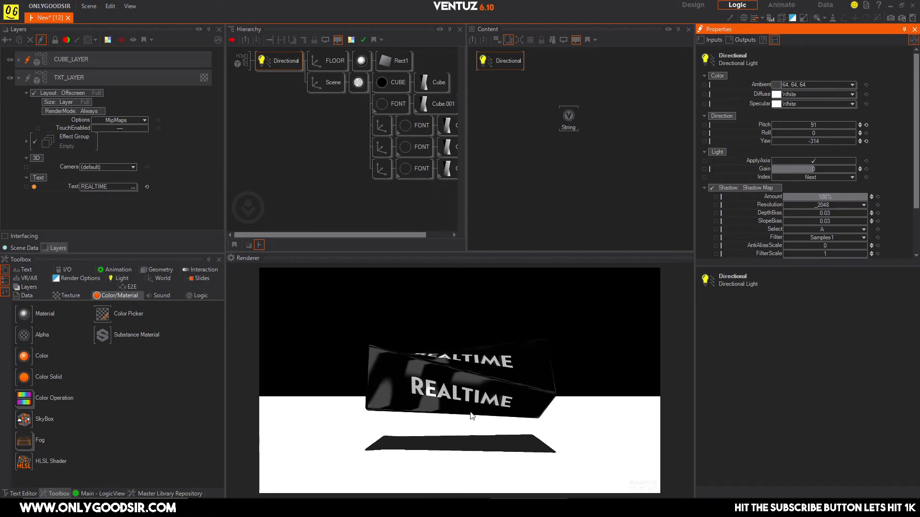
{"action": "left_click", "coordinate": [574, 127]}
{"action": "mouse_move", "coordinate": [844, 196]}
{"action": "left_mouse_down"}
{"action": "mouse_move", "coordinate": [791, 199]}
{"action": "mouse_move", "coordinate": [838, 197]}
{"action": "left_mouse_up"}
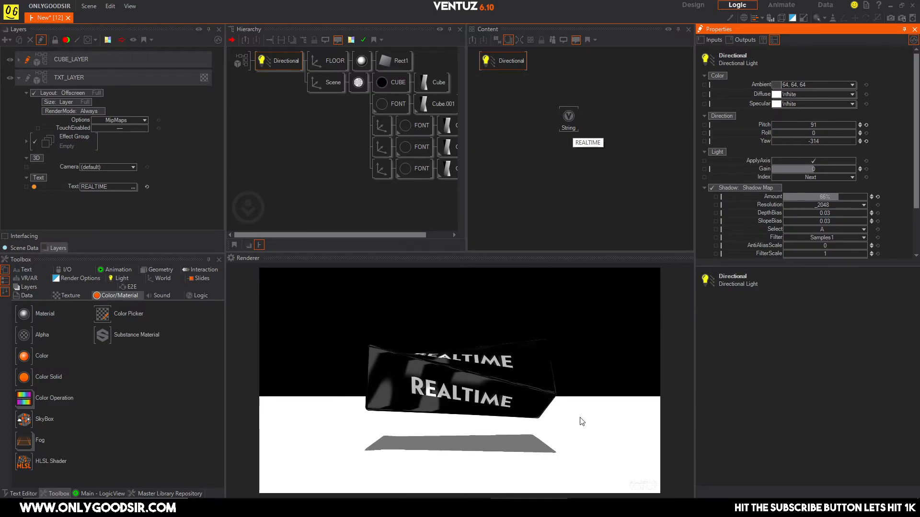
Insert an Effect FX ahead of the floor rectangle and add a Blur with Diameter 3.7
{"action": "left_click", "coordinate": [79, 279]}
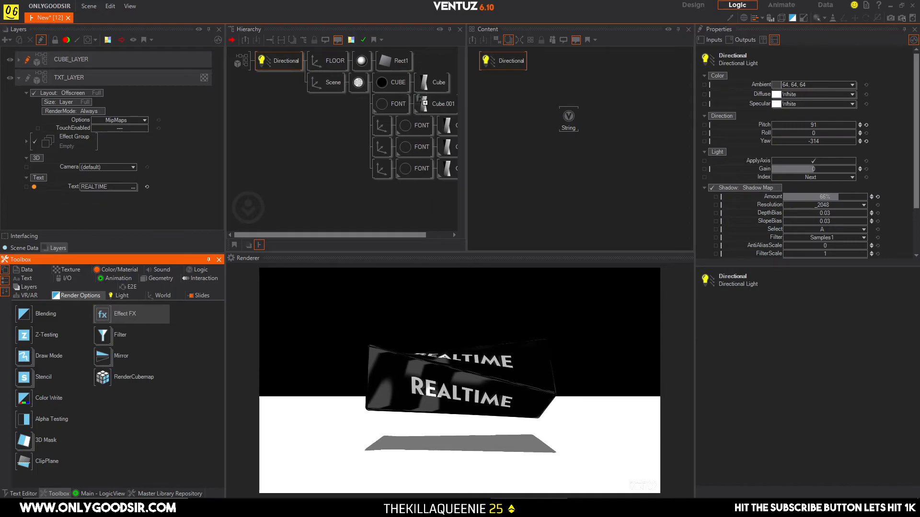
{"action": "left_click_drag", "start_coordinate": [428, 113], "coordinate": [357, 73]}
{"action": "left_click_drag", "start_coordinate": [378, 107], "coordinate": [386, 104]}
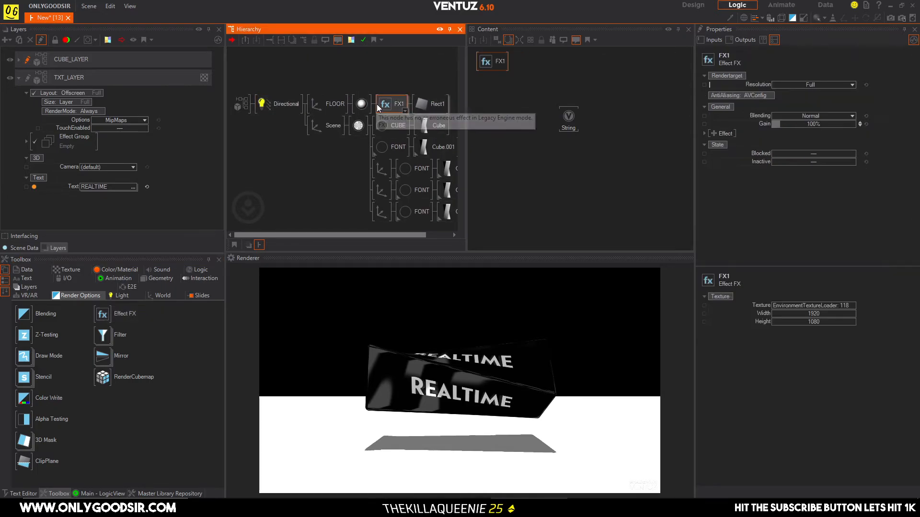
{"action": "left_click", "coordinate": [715, 134]}
{"action": "left_click", "coordinate": [625, 169]}
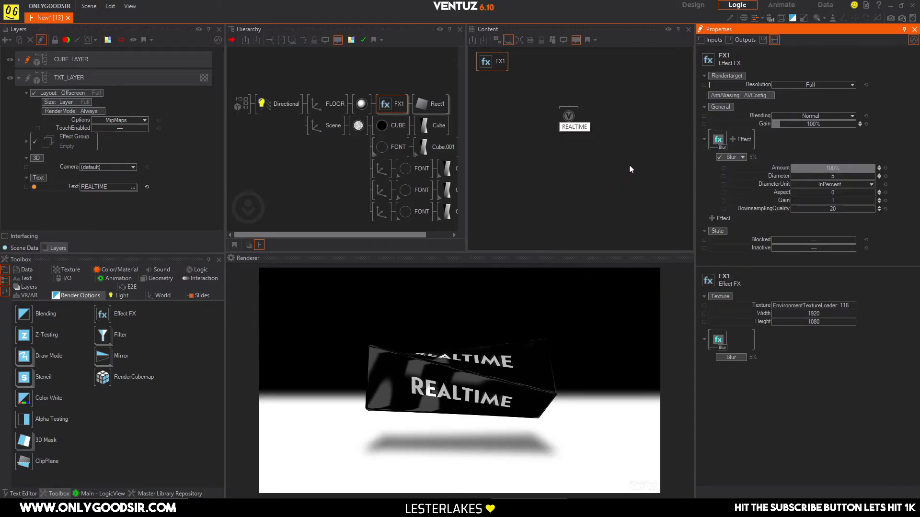
{"action": "left_click_drag", "start_coordinate": [832, 176], "coordinate": [830, 177]}
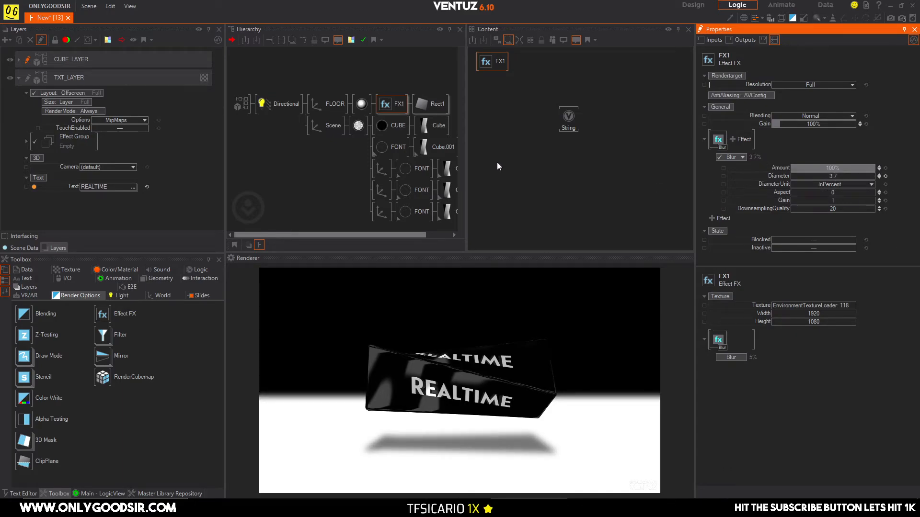
Reset the Scene axis rotation, then pose it at Rotation Y 79 and Z 36 with Position Y 0.8
{"action": "left_click", "coordinate": [327, 126]}
{"action": "mouse_move", "coordinate": [815, 137]}
{"action": "left_mouse_down"}
{"action": "mouse_move", "coordinate": [784, 137]}
{"action": "mouse_move", "coordinate": [827, 136]}
{"action": "left_mouse_up"}
{"action": "left_click_drag", "start_coordinate": [817, 96], "coordinate": [820, 95]}
{"action": "left_click_drag", "start_coordinate": [820, 137], "coordinate": [785, 120]}
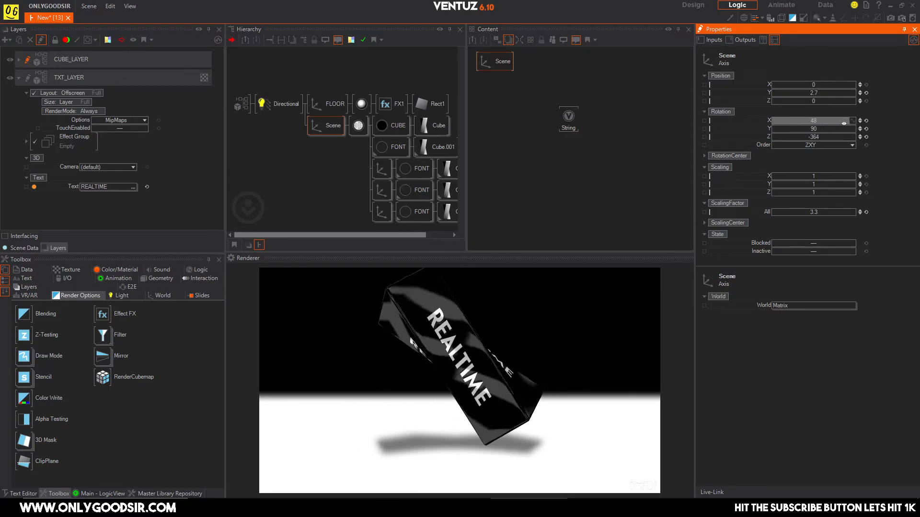
{"action": "left_click", "coordinate": [866, 120]}
{"action": "left_click", "coordinate": [866, 129]}
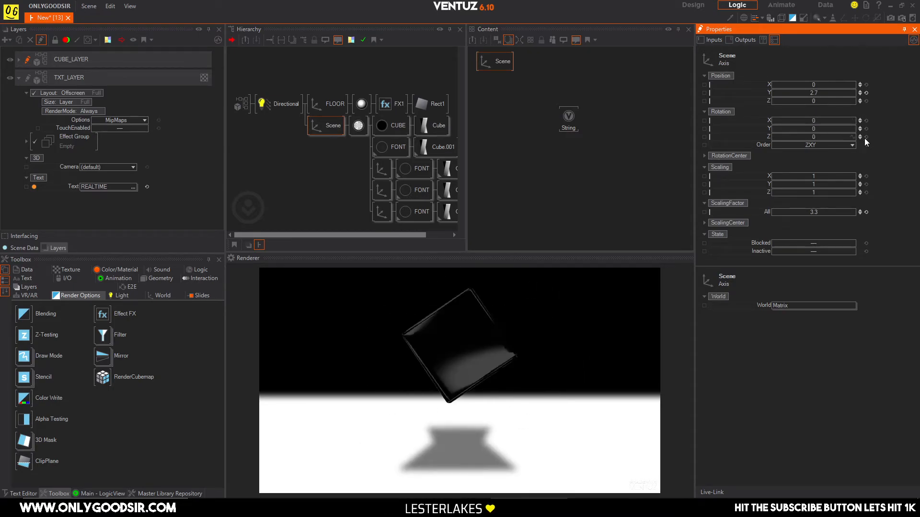
{"action": "left_click_drag", "start_coordinate": [829, 137], "coordinate": [838, 130]}
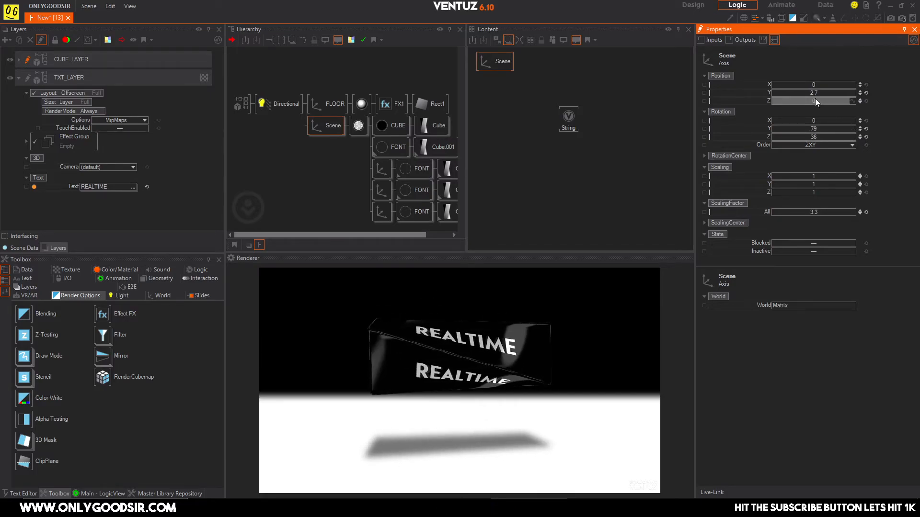
{"action": "left_click_drag", "start_coordinate": [818, 94], "coordinate": [807, 96]}
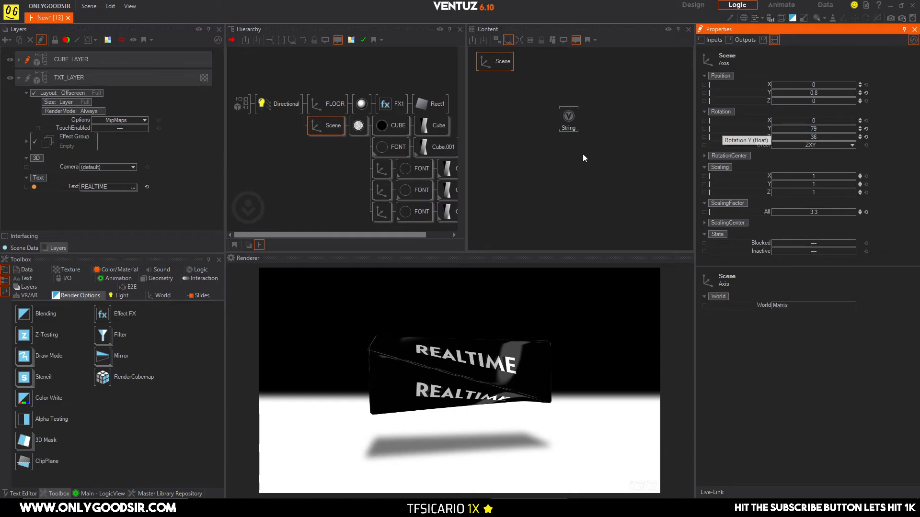
Aim the directional light at Pitch 76 and Yaw -356
{"action": "left_click", "coordinate": [269, 98]}
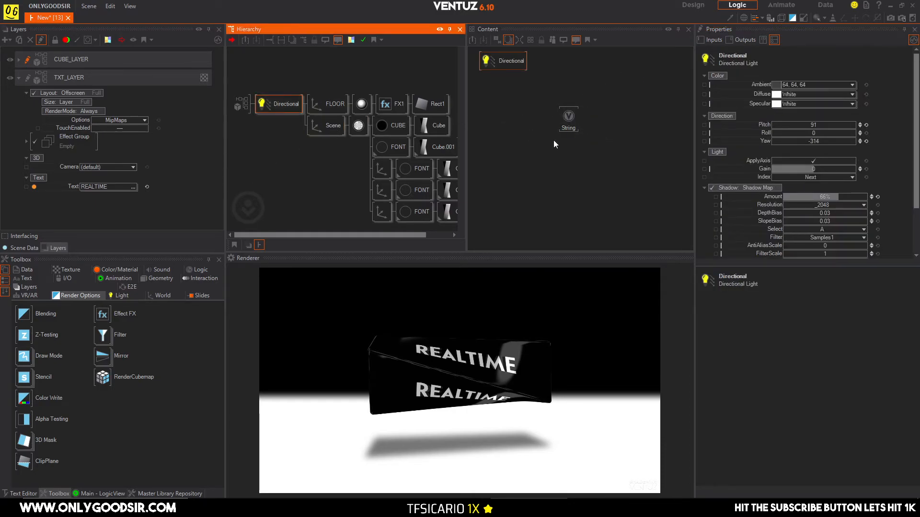
{"action": "left_click_drag", "start_coordinate": [830, 141], "coordinate": [772, 139]}
{"action": "left_click_drag", "start_coordinate": [851, 142], "coordinate": [849, 141]}
{"action": "mouse_move", "coordinate": [830, 125]}
{"action": "left_mouse_down"}
{"action": "mouse_move", "coordinate": [837, 128]}
{"action": "mouse_move", "coordinate": [821, 124]}
{"action": "mouse_move", "coordinate": [803, 140]}
{"action": "mouse_move", "coordinate": [833, 141]}
{"action": "left_mouse_up"}
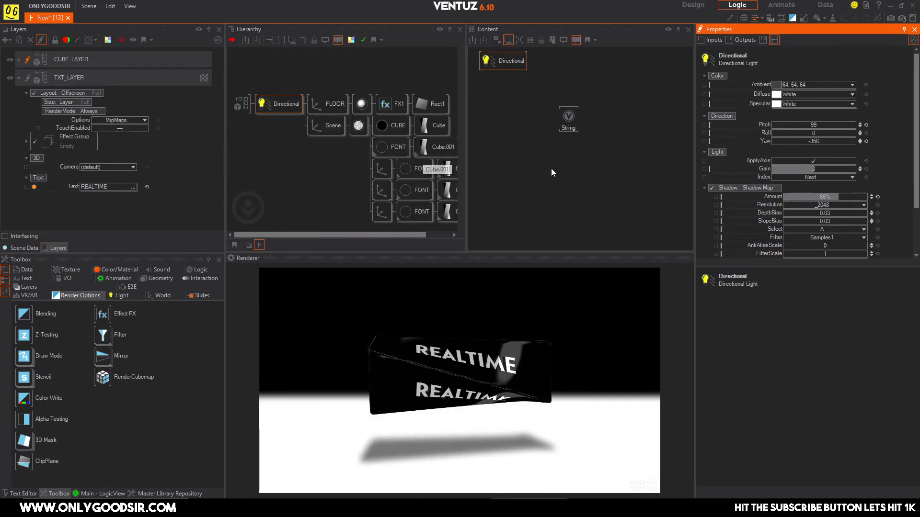
{"action": "left_click_drag", "start_coordinate": [865, 124], "coordinate": [838, 124]}
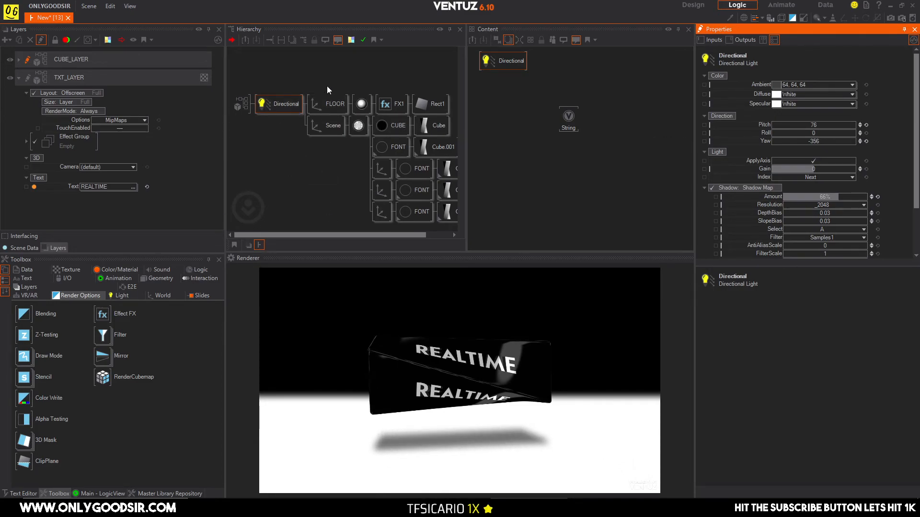
Add a backdrop branch with an Axis and a Rectangle under the directional light, ahead of FLOOR, and enlarge it to ScalingFactor All 68.4
{"action": "left_click", "coordinate": [157, 294]}
{"action": "left_click_drag", "start_coordinate": [24, 314], "coordinate": [323, 103]}
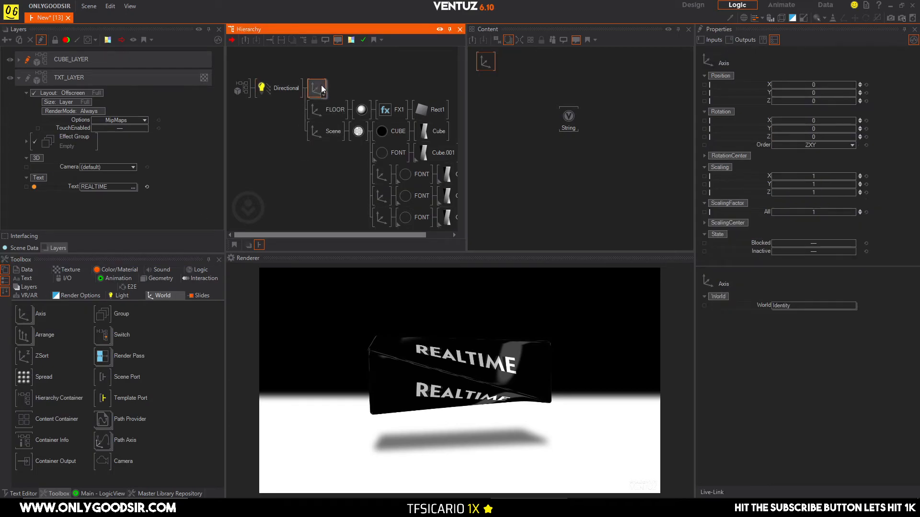
{"action": "left_click", "coordinate": [160, 279]}
{"action": "left_click_drag", "start_coordinate": [39, 307], "coordinate": [318, 88]}
{"action": "left_click", "coordinate": [316, 89]}
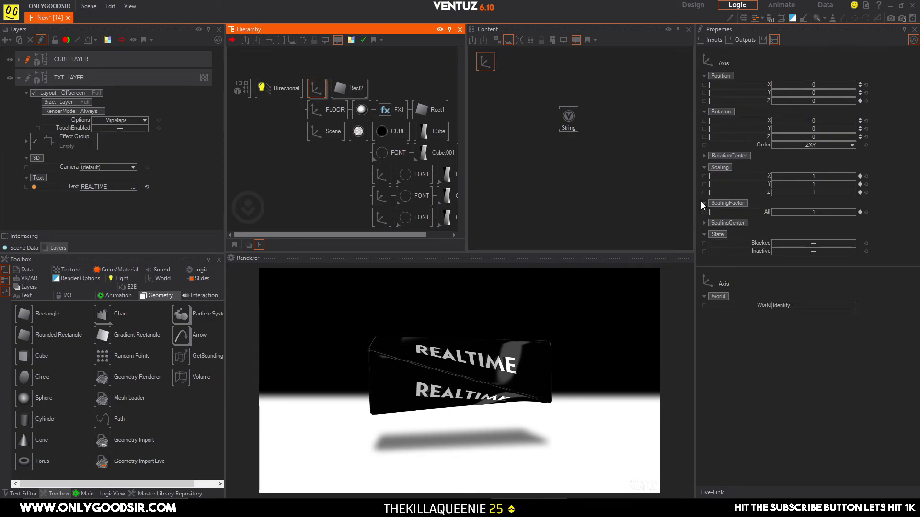
{"action": "left_click_drag", "start_coordinate": [816, 212], "coordinate": [850, 212]}
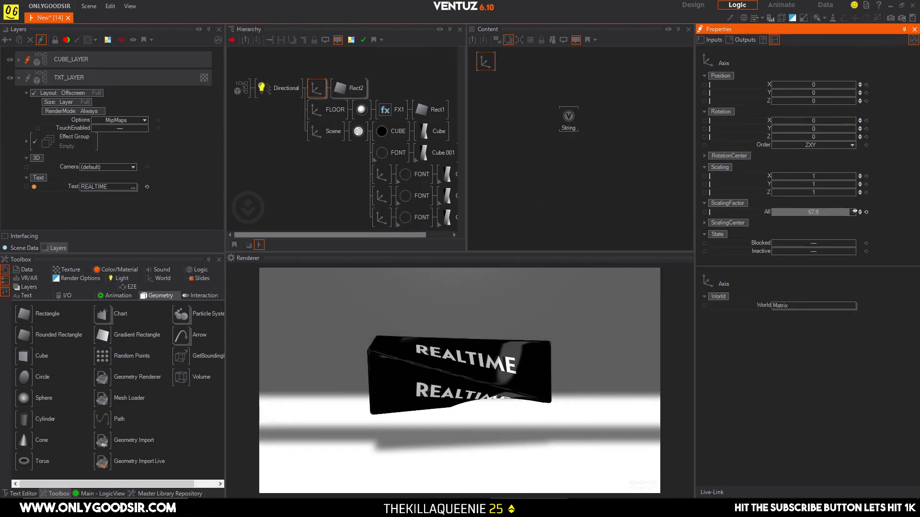
Insert a Material ahead of the backdrop rectangle and shift the backdrop's axis along Position Z
{"action": "left_click", "coordinate": [119, 269]}
{"action": "left_click_drag", "start_coordinate": [24, 313], "coordinate": [329, 90]}
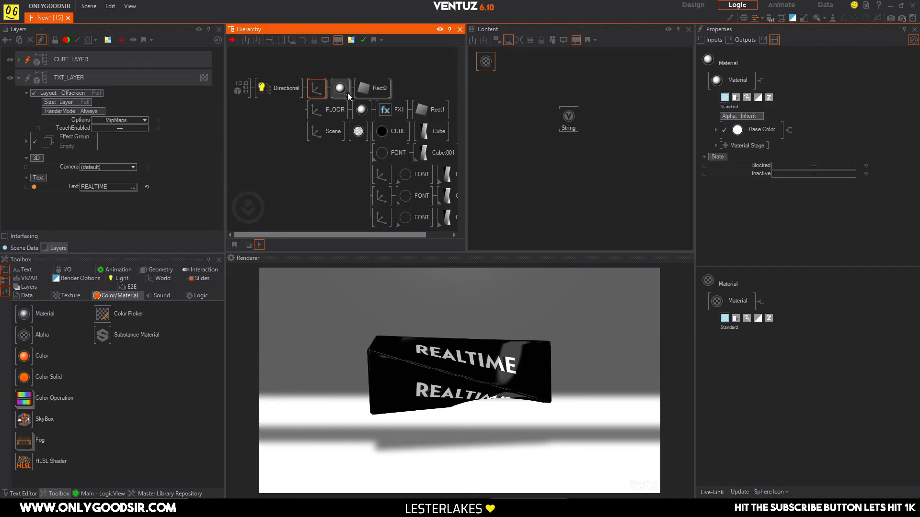
{"action": "left_click", "coordinate": [317, 88]}
{"action": "left_click_drag", "start_coordinate": [808, 103], "coordinate": [813, 100]}
Enable Shadow Options on the backdrop material and turn off Cast
{"action": "left_click", "coordinate": [334, 83]}
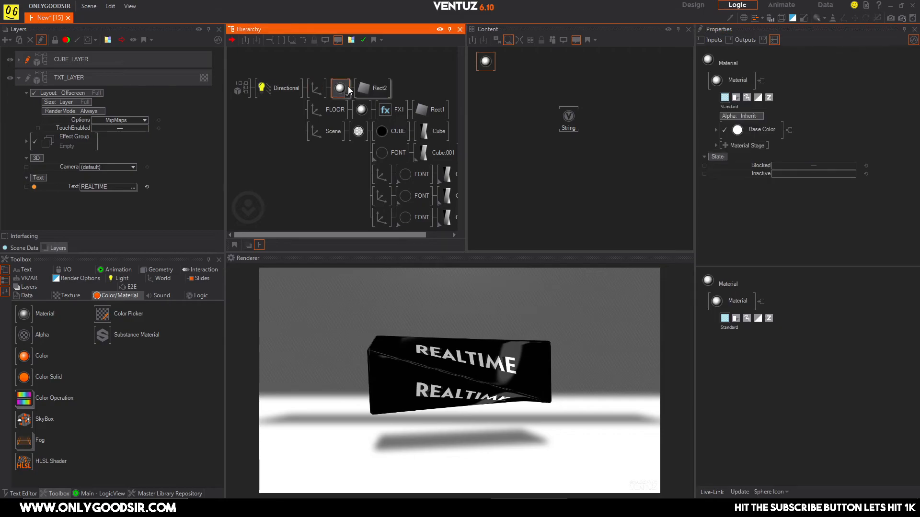
{"action": "left_click", "coordinate": [736, 98]}
{"action": "left_click", "coordinate": [781, 116]}
{"action": "left_click", "coordinate": [733, 136]}
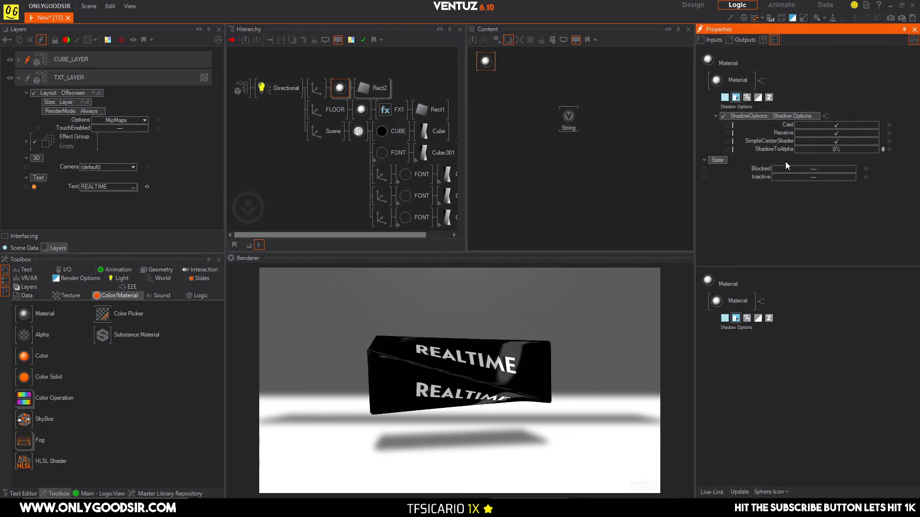
{"action": "left_click", "coordinate": [846, 126]}
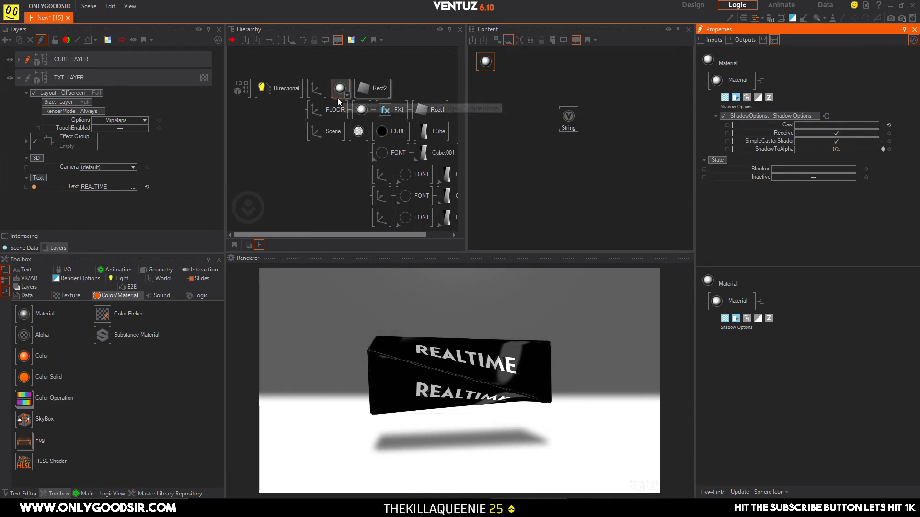
Try the backdrop branch after FLOOR with Position Z 160.5, and return it ahead of FLOOR
{"action": "left_click", "coordinate": [314, 87]}
{"action": "left_click_drag", "start_coordinate": [829, 101], "coordinate": [831, 101]}
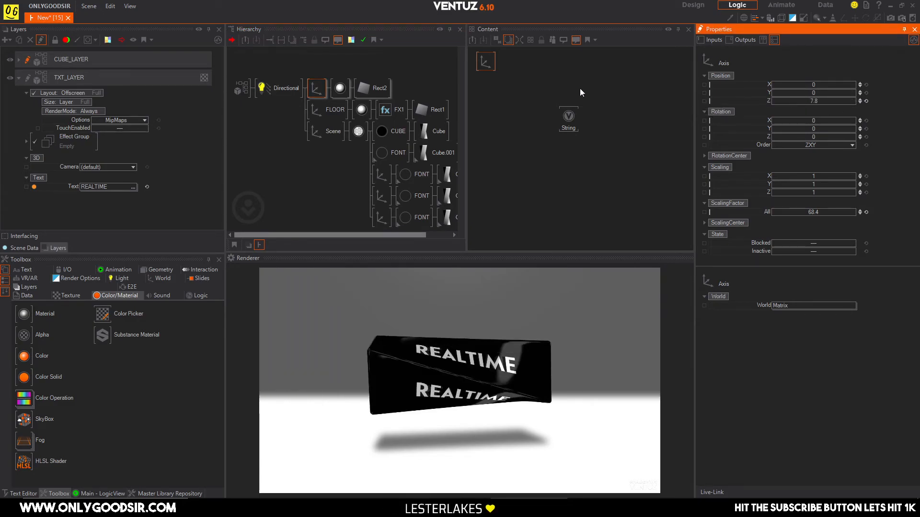
{"action": "left_click_drag", "start_coordinate": [316, 87], "coordinate": [314, 119]}
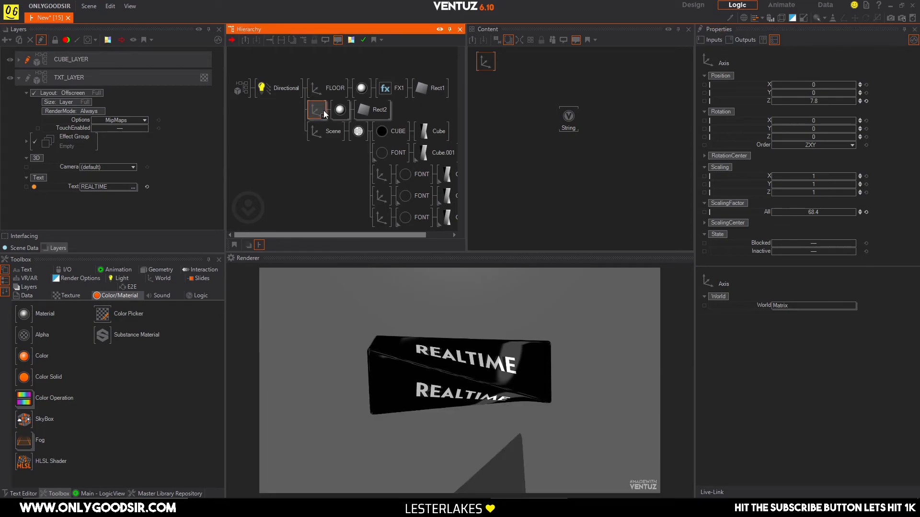
{"action": "left_click_drag", "start_coordinate": [813, 101], "coordinate": [791, 99]}
{"action": "left_click", "coordinate": [316, 114]}
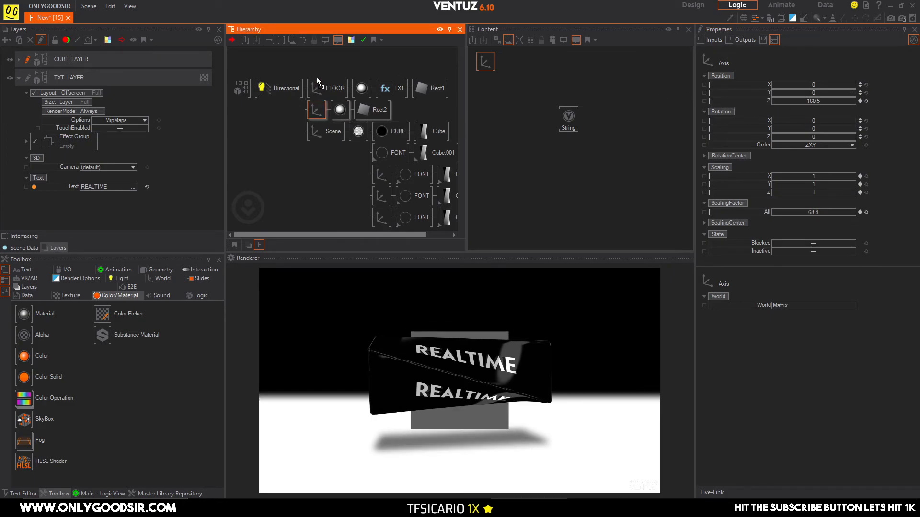
{"action": "left_click_drag", "start_coordinate": [315, 84], "coordinate": [316, 85]}
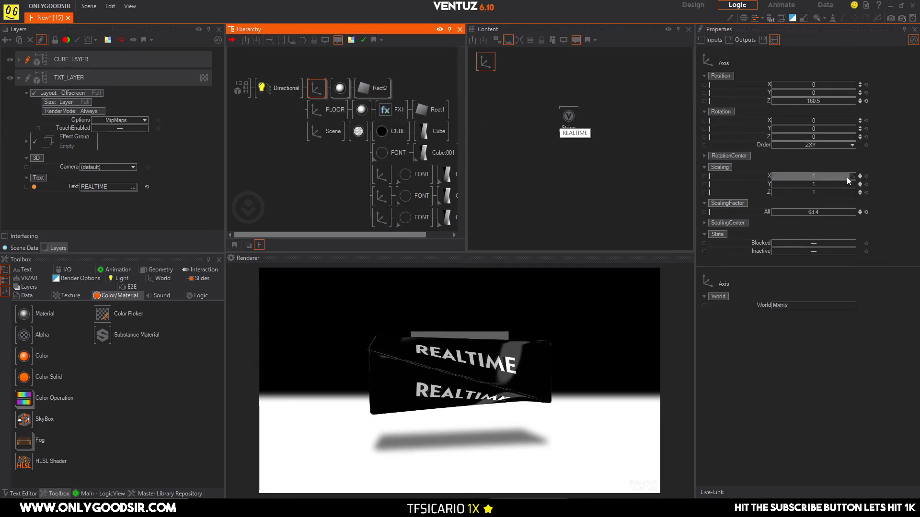
Reset the backdrop axis's Position Z to 0 and switch the backdrop material's shading from Base Color to No Light
{"action": "left_click", "coordinate": [866, 101]}
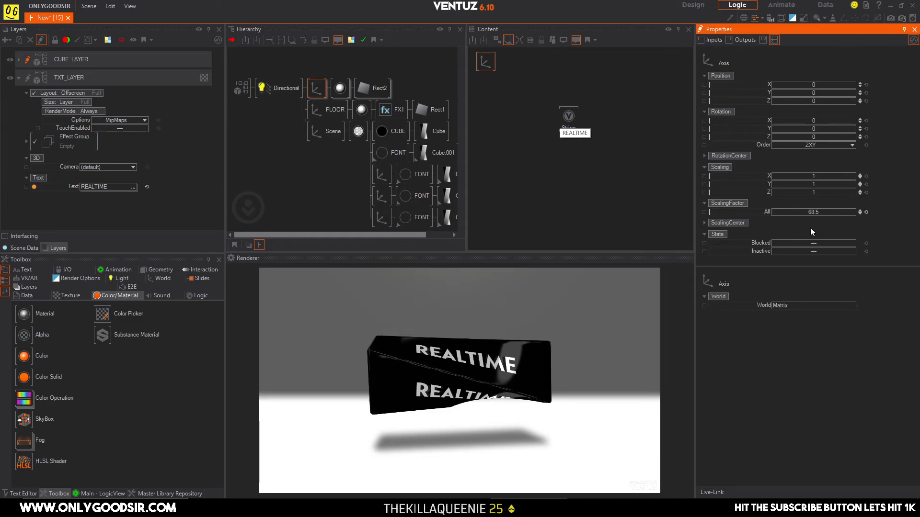
{"action": "left_click", "coordinate": [340, 88]}
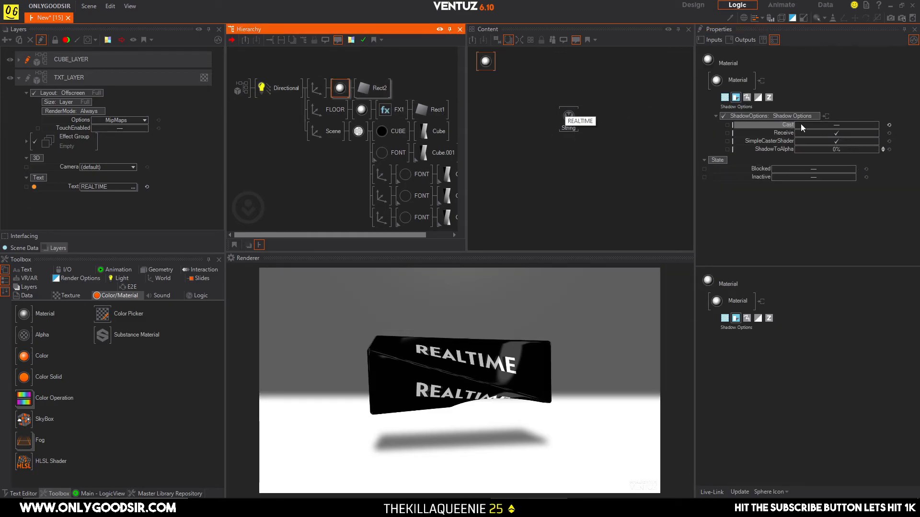
{"action": "left_click", "coordinate": [728, 98]}
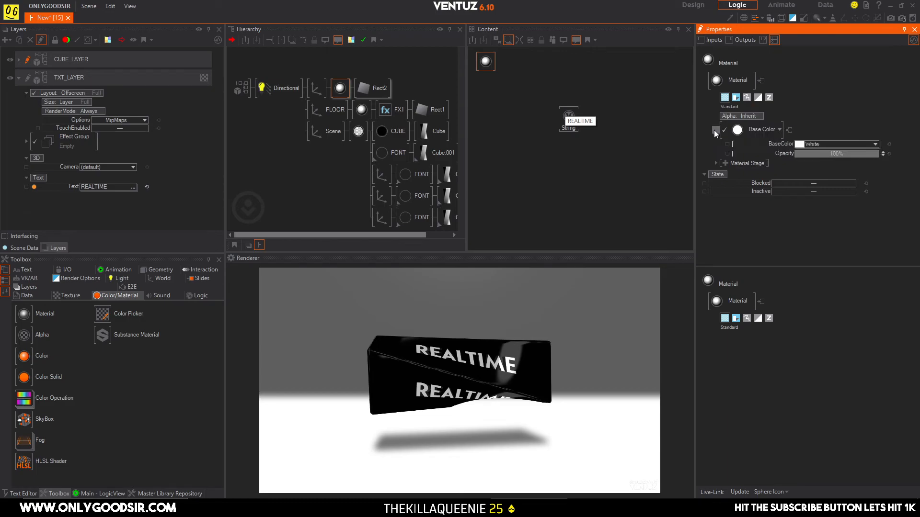
{"action": "left_click", "coordinate": [753, 130]}
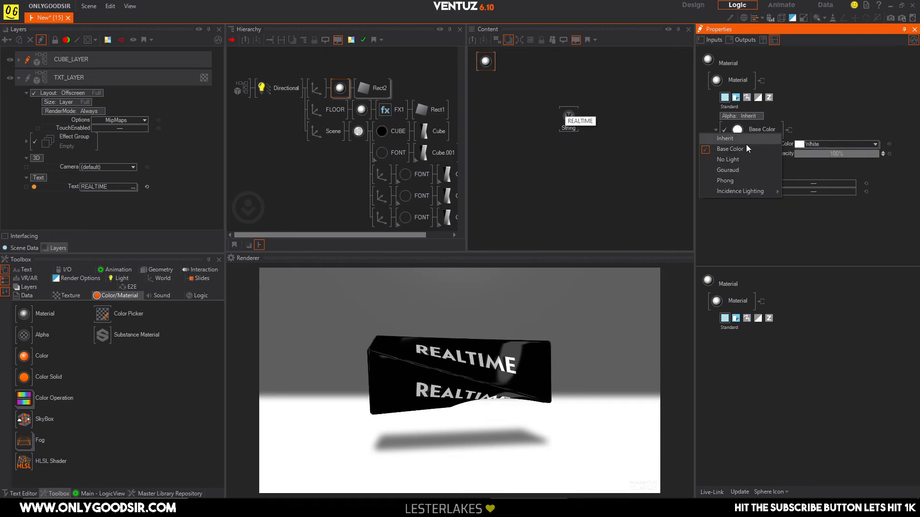
{"action": "left_click", "coordinate": [740, 160]}
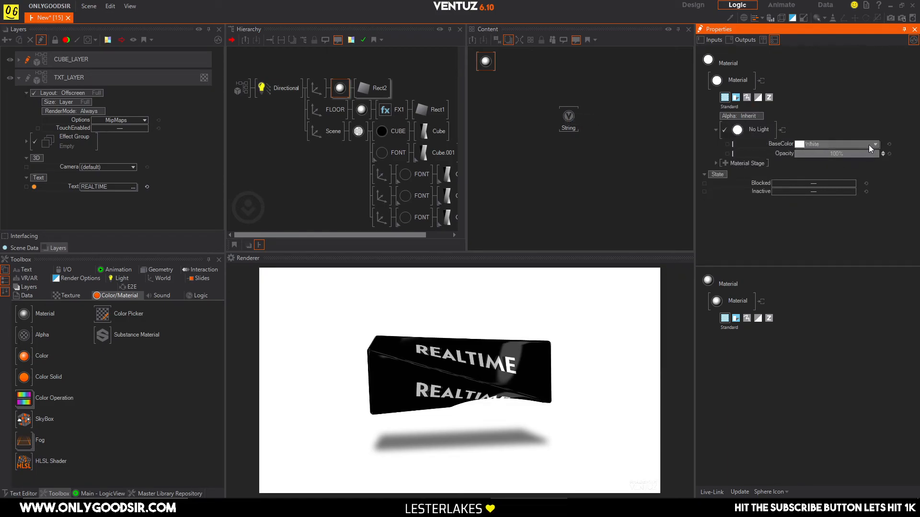
Add a Base texture stage to the backdrop material and use a black-and-white 1D Gradient as its source
{"action": "left_click", "coordinate": [725, 163]}
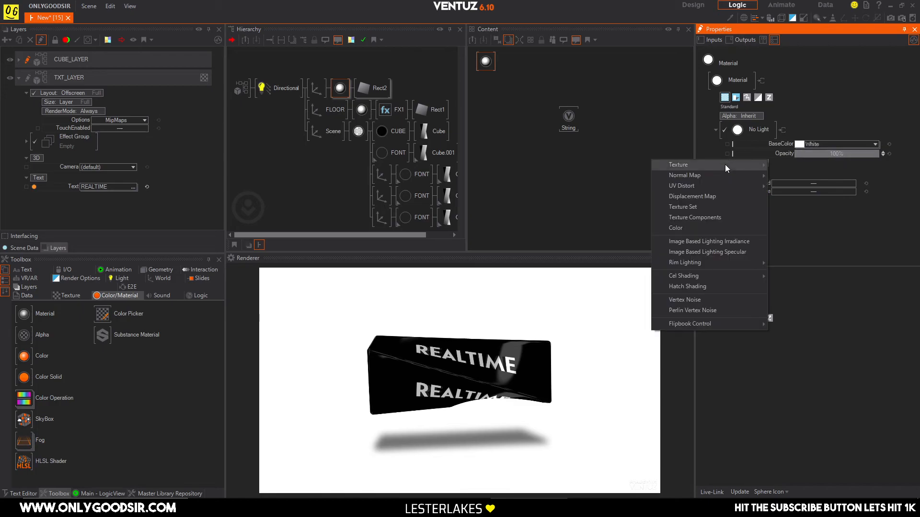
{"action": "mouse_move", "coordinate": [720, 166]}
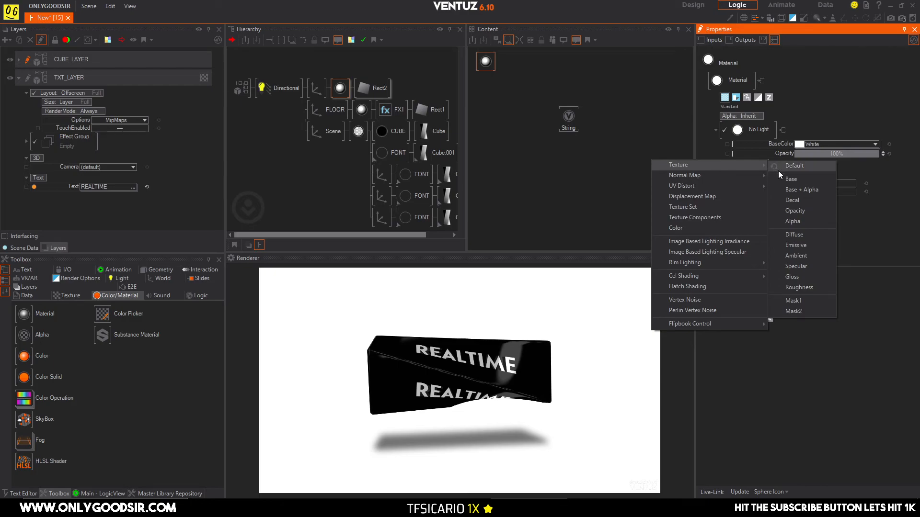
{"action": "left_click", "coordinate": [791, 179]}
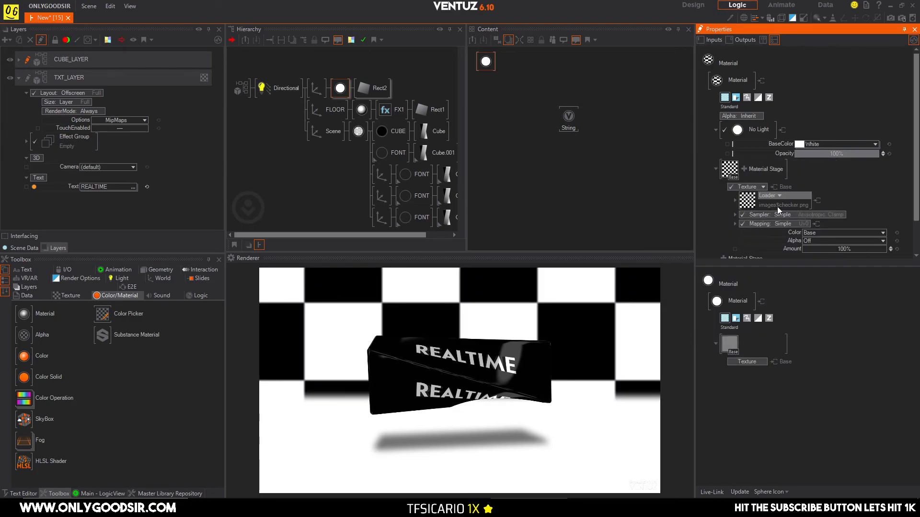
{"action": "left_click", "coordinate": [779, 195]}
{"action": "mouse_move", "coordinate": [757, 226]}
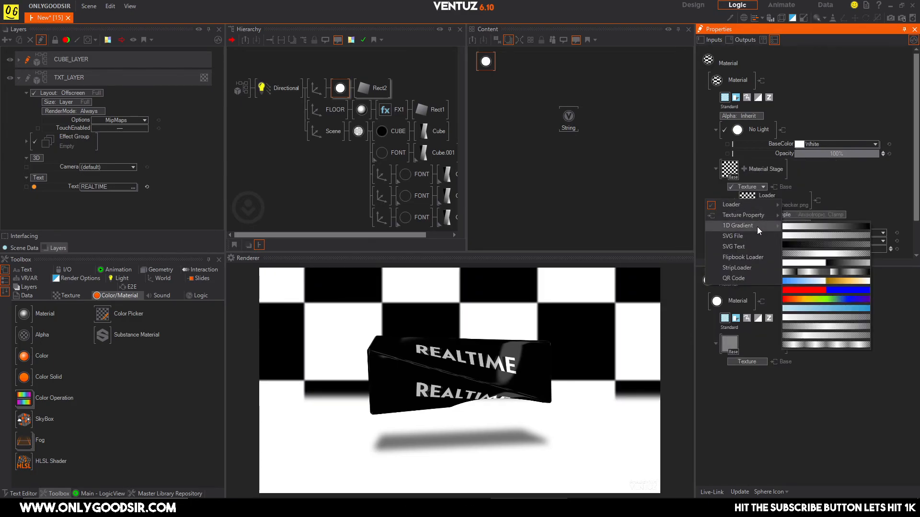
{"action": "left_click", "coordinate": [817, 226]}
Map the backdrop gradient with 2D Mapping on UV0, setting ScalingY to 0.288 and PositionY to -0.023
{"action": "scroll", "coordinate": [832, 214], "scroll_direction": "down", "scroll_amount": 2}
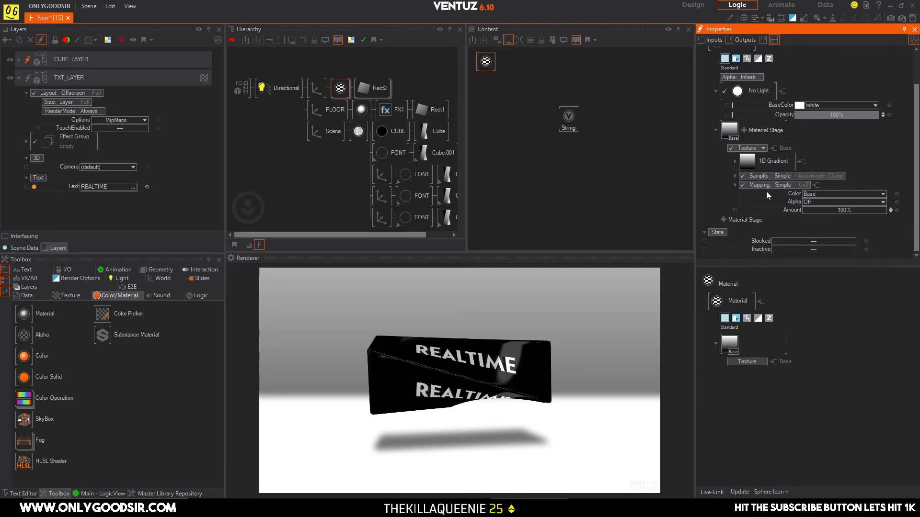
{"action": "left_click", "coordinate": [742, 185]}
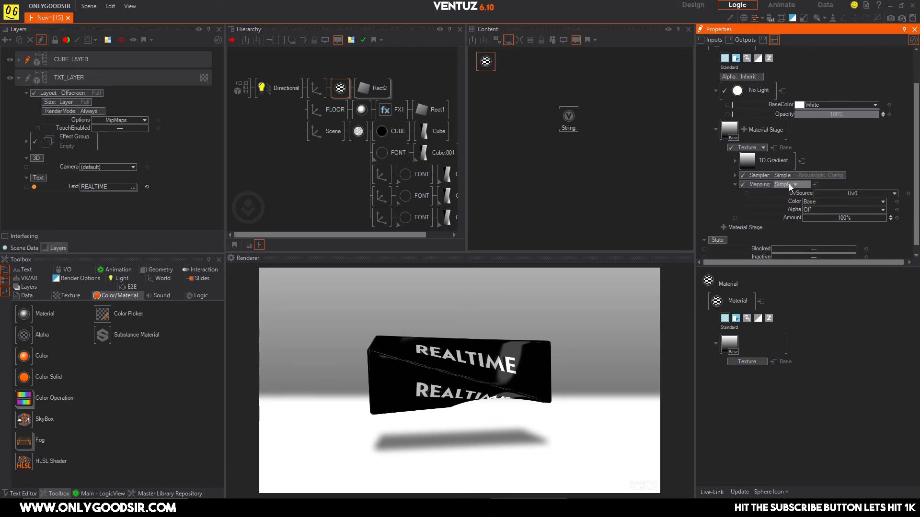
{"action": "left_click", "coordinate": [789, 183]}
{"action": "mouse_move", "coordinate": [775, 203]}
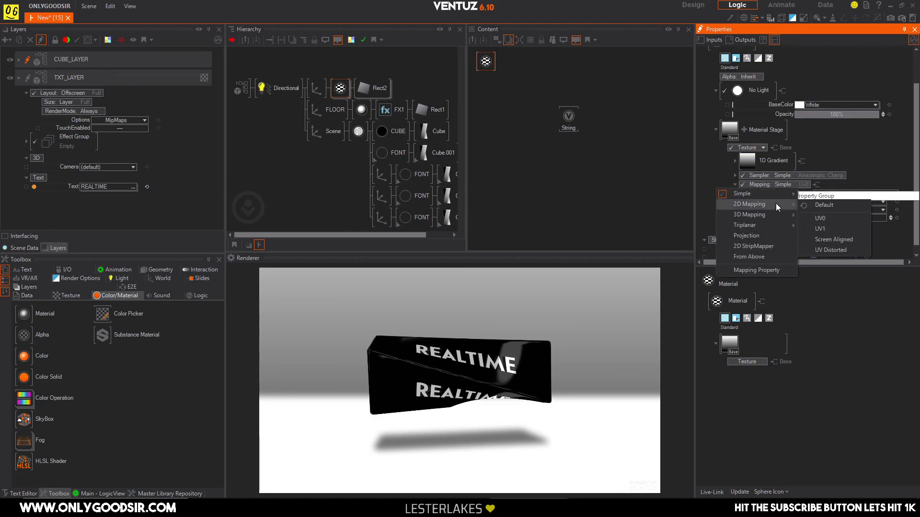
{"action": "left_click", "coordinate": [828, 219]}
{"action": "scroll", "coordinate": [852, 206], "scroll_direction": "down", "scroll_amount": 3}
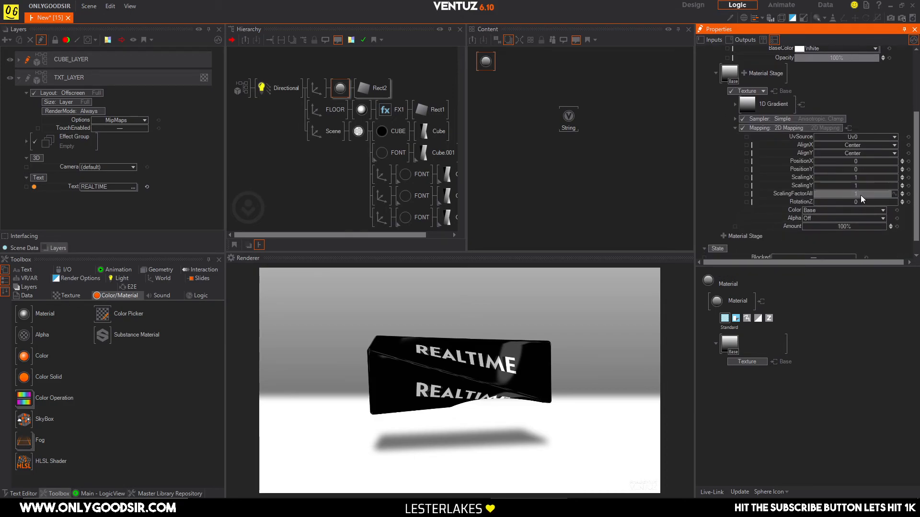
{"action": "left_click_drag", "start_coordinate": [861, 187], "coordinate": [879, 171]}
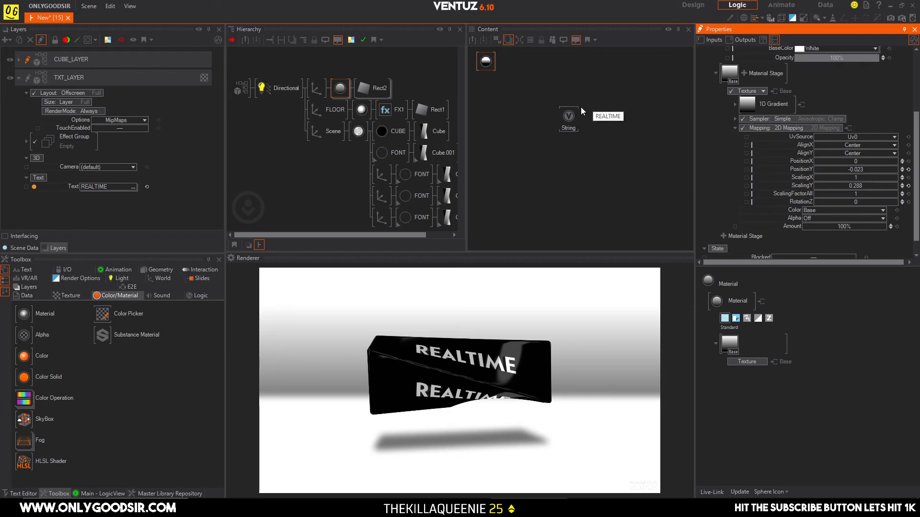
Move the Scene axis to Position Z -7.7 and drive its Rotation Z with a Linear 360 (Rotate CCW) Mover
{"action": "left_click", "coordinate": [333, 133]}
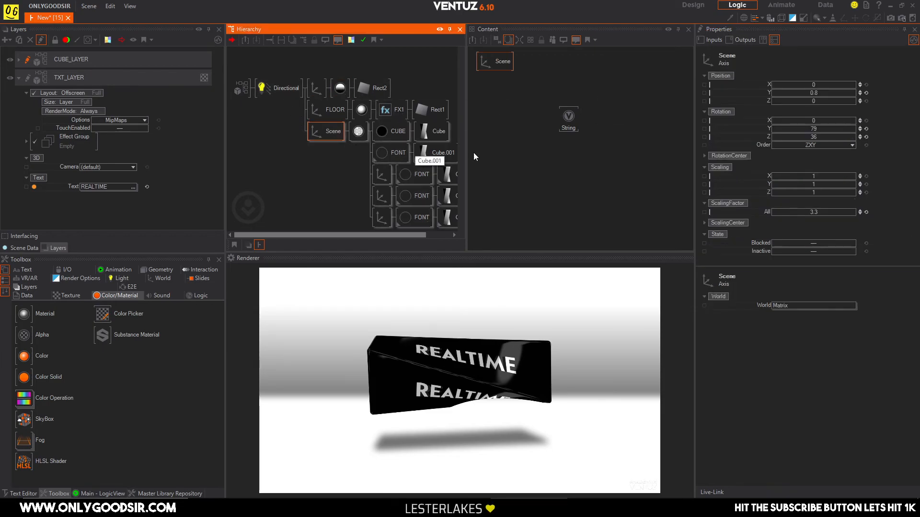
{"action": "left_click_drag", "start_coordinate": [812, 105], "coordinate": [808, 134]}
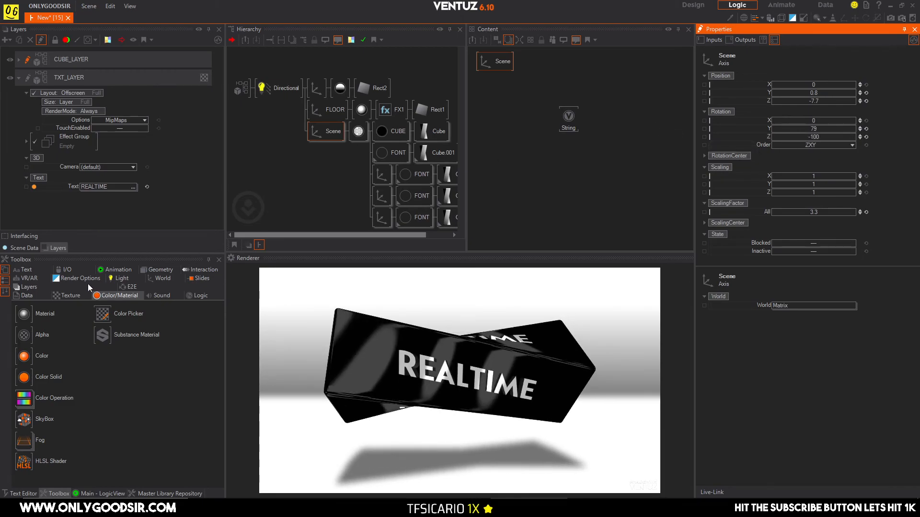
{"action": "left_click", "coordinate": [104, 271]}
{"action": "left_click_drag", "start_coordinate": [40, 313], "coordinate": [353, 236]}
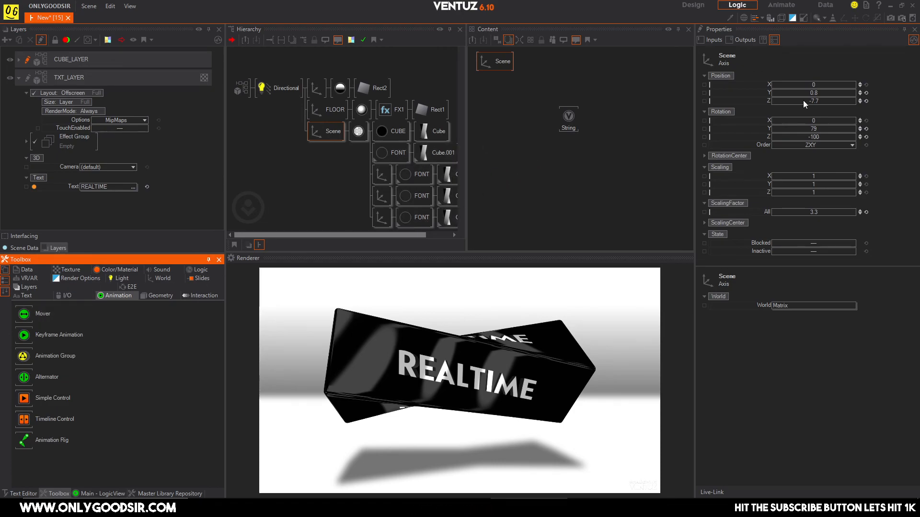
{"action": "left_click", "coordinate": [852, 138]}
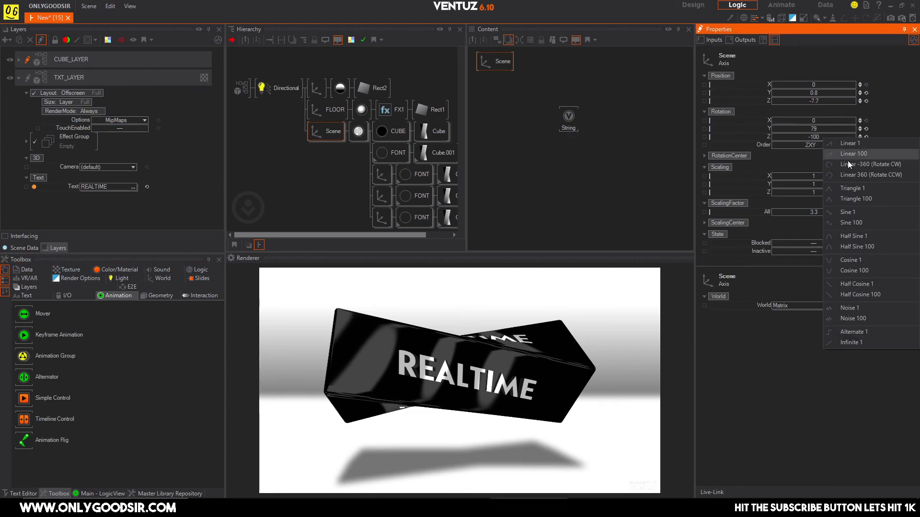
{"action": "left_click", "coordinate": [866, 175]}
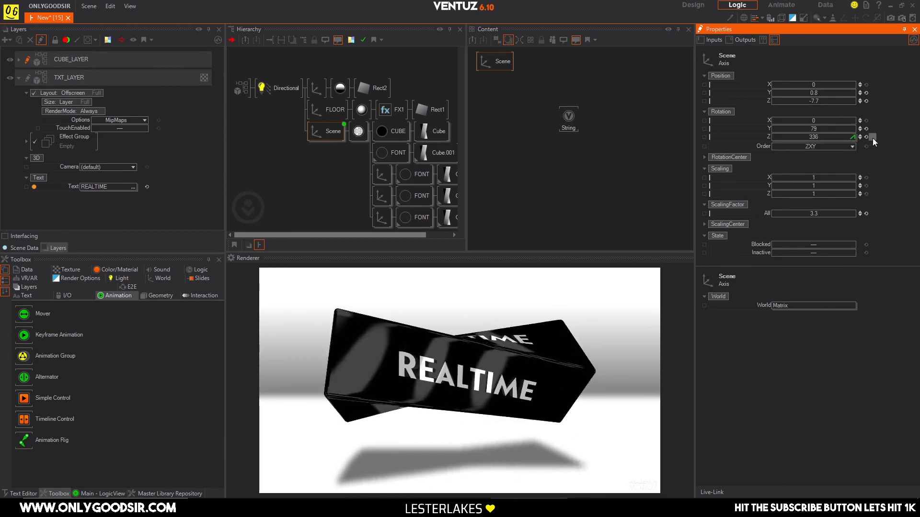
Set the Duration of the Scene's RotationZ Mover to 21.2 s
{"action": "left_click_drag", "start_coordinate": [496, 80], "coordinate": [511, 127]}
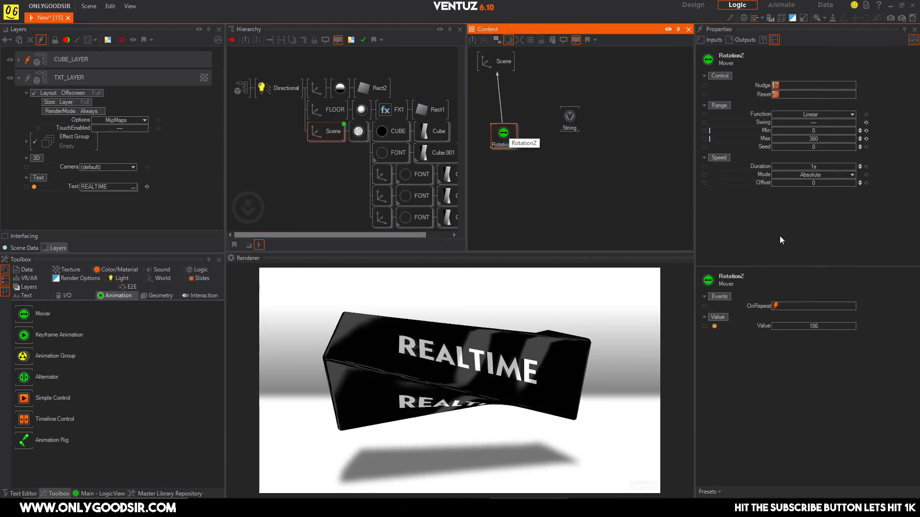
{"action": "left_click", "coordinate": [816, 166]}
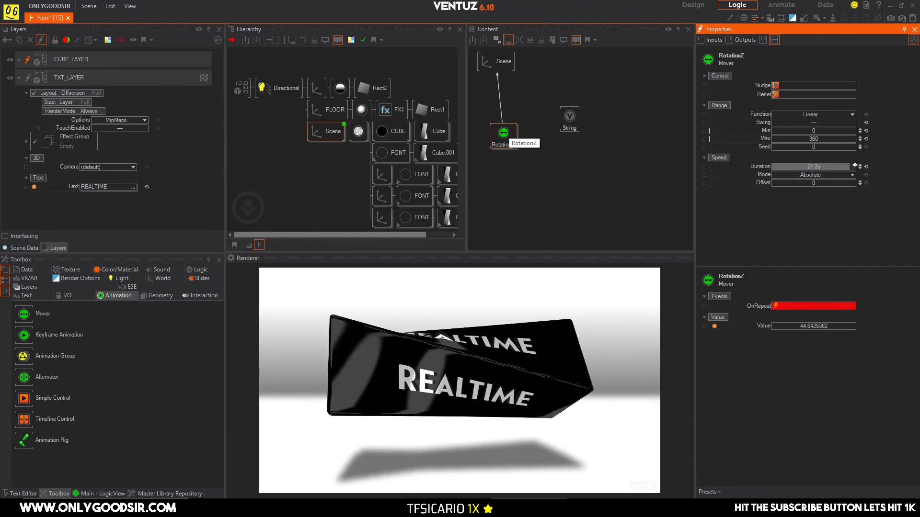
{"action": "left_click_drag", "start_coordinate": [817, 166], "coordinate": [857, 165]}
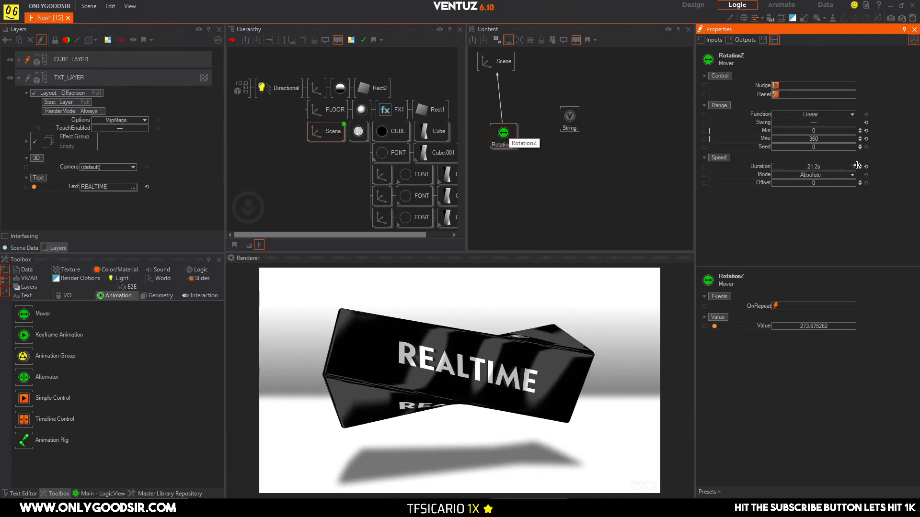
Change the String node's value to HELLO WORLD
{"action": "left_click", "coordinate": [569, 117]}
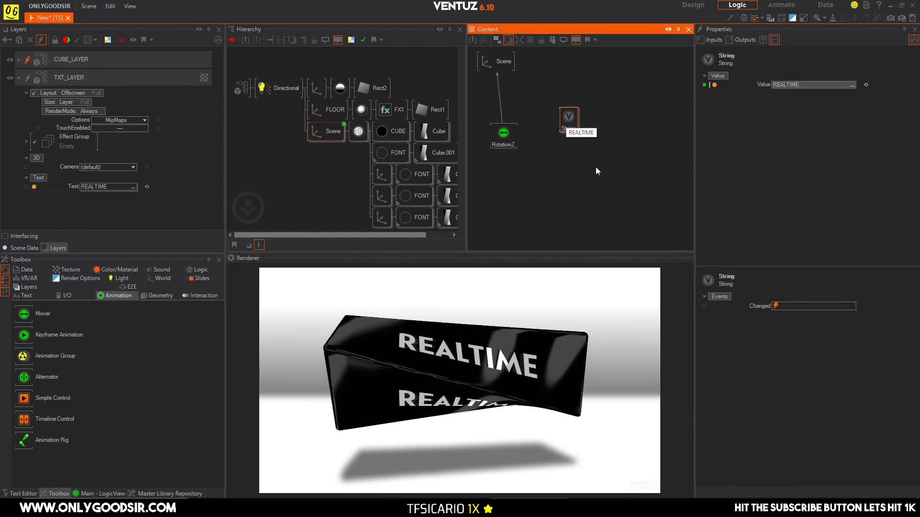
{"action": "left_click", "coordinate": [804, 87]}
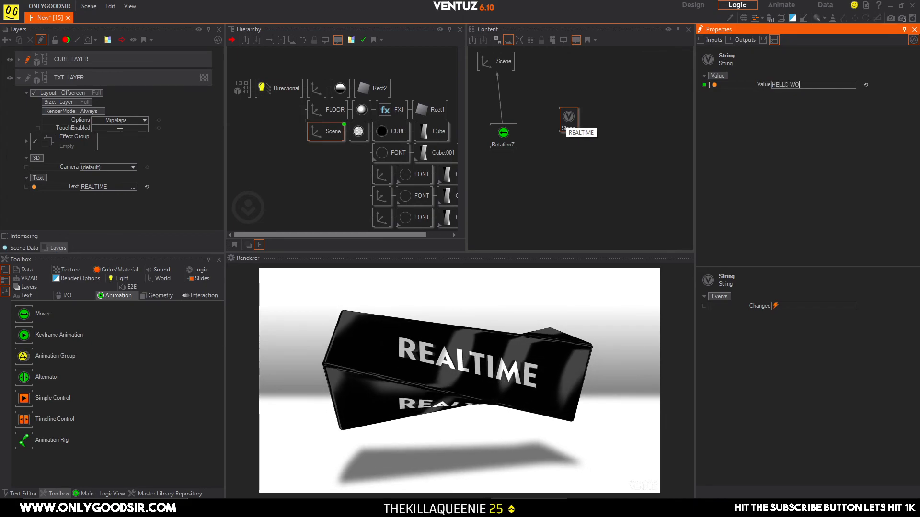
{"action": "key", "text": "Return"}
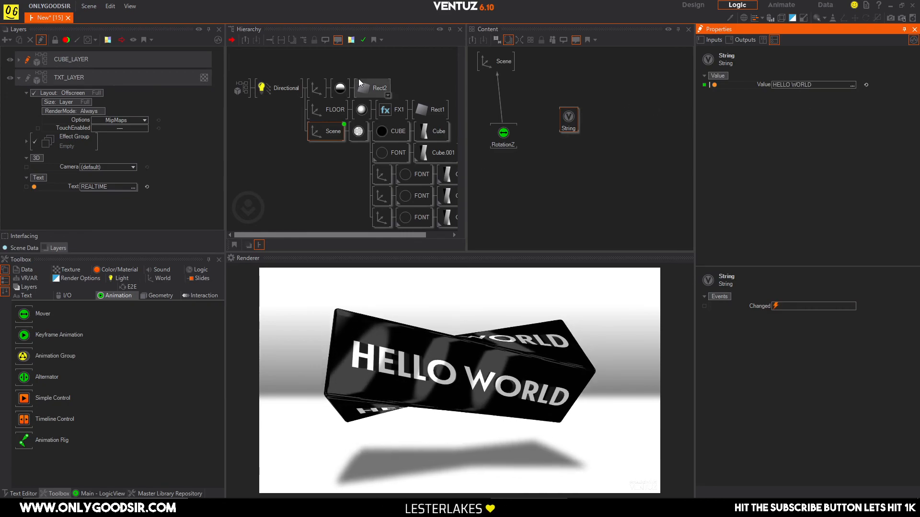
Try the directional light at Pitch 77 and Yaw -358
{"action": "left_click", "coordinate": [281, 92]}
{"action": "mouse_move", "coordinate": [819, 141]}
{"action": "left_mouse_down"}
{"action": "mouse_move", "coordinate": [832, 142]}
{"action": "mouse_move", "coordinate": [814, 126]}
{"action": "left_mouse_up"}
{"action": "left_click_drag", "start_coordinate": [824, 142], "coordinate": [792, 139]}
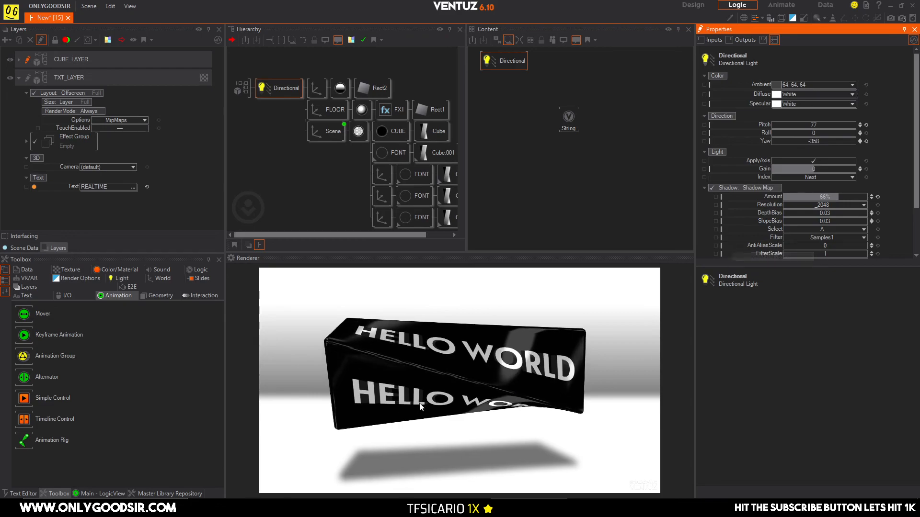
{"action": "left_click", "coordinate": [341, 112]}
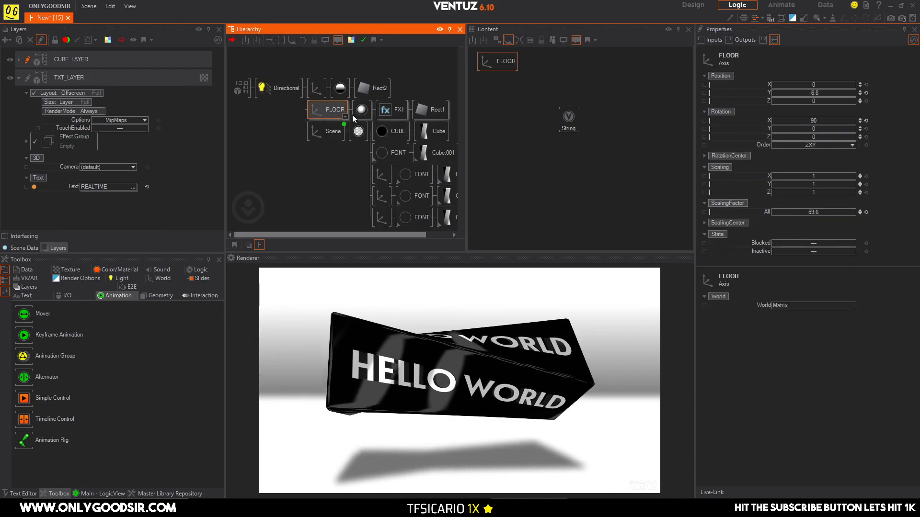
{"action": "left_click", "coordinate": [75, 279]}
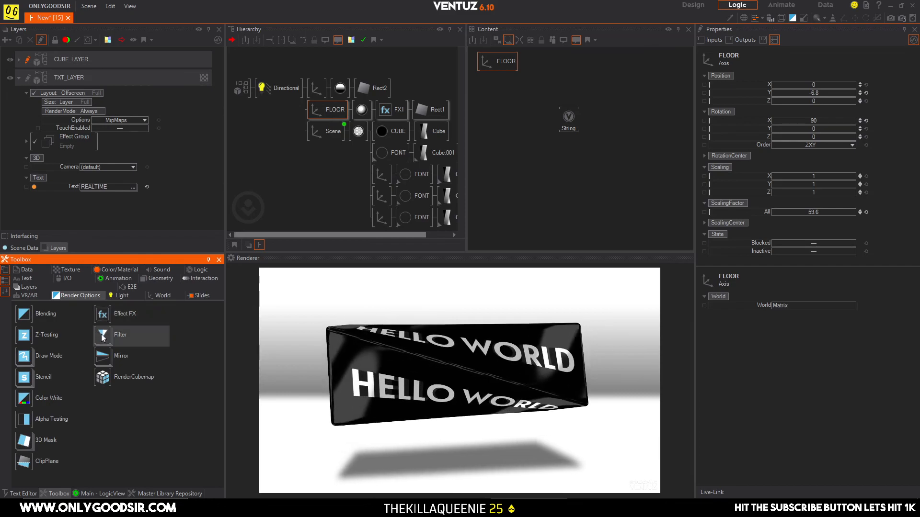
{"action": "mouse_move", "coordinate": [109, 361]}
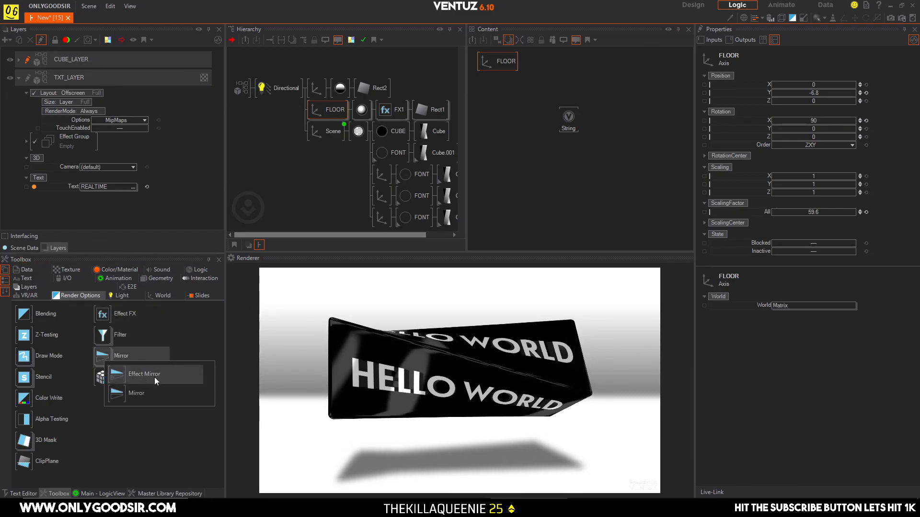
{"action": "left_click", "coordinate": [436, 127]}
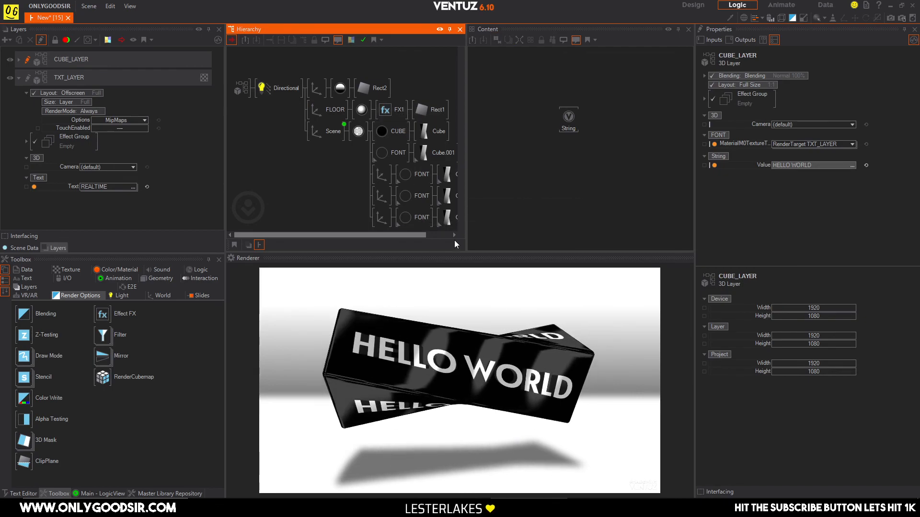
Redirect the directional light to Pitch 77 and Yaw -368 to reposition the box's shadow on the floor
{"action": "left_click", "coordinate": [285, 92]}
{"action": "left_click_drag", "start_coordinate": [814, 141], "coordinate": [865, 142]}
{"action": "mouse_move", "coordinate": [817, 125]}
{"action": "left_mouse_down"}
{"action": "mouse_move", "coordinate": [836, 124]}
{"action": "mouse_move", "coordinate": [818, 124]}
{"action": "left_mouse_up"}
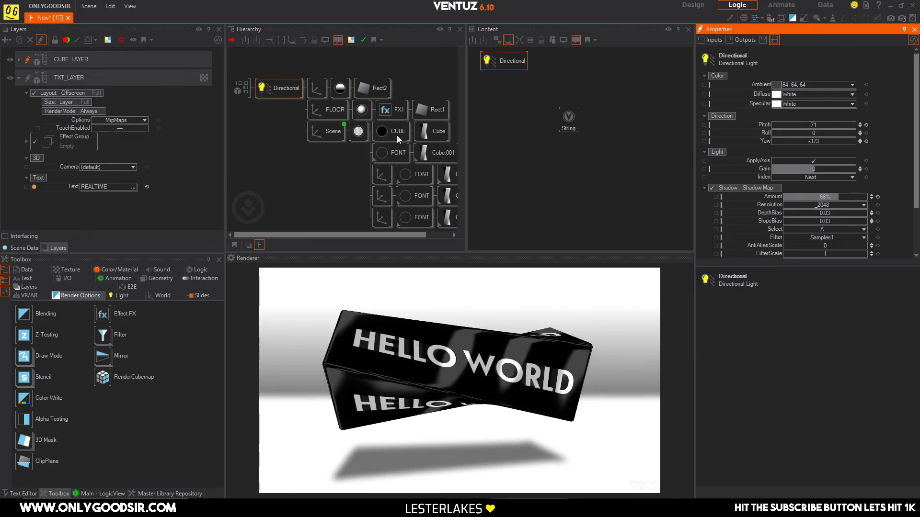
{"action": "left_click", "coordinate": [284, 89]}
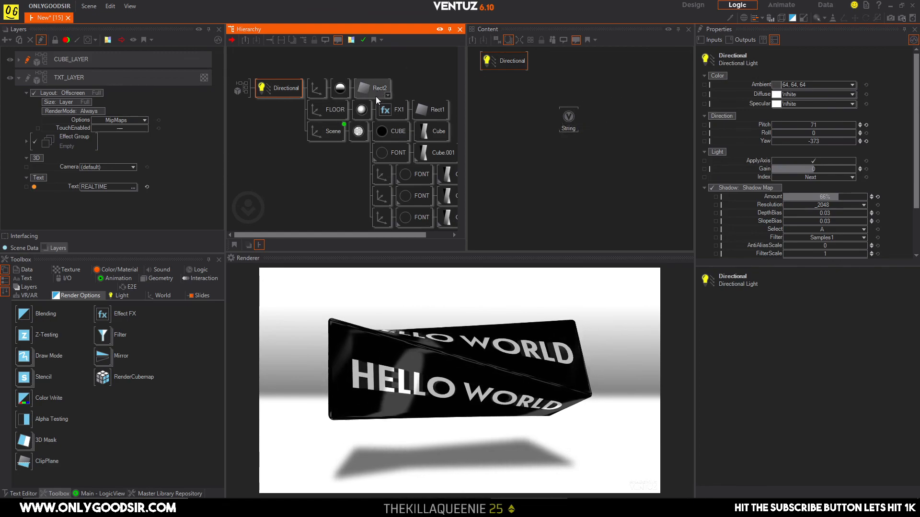
{"action": "left_click_drag", "start_coordinate": [823, 142], "coordinate": [816, 125]}
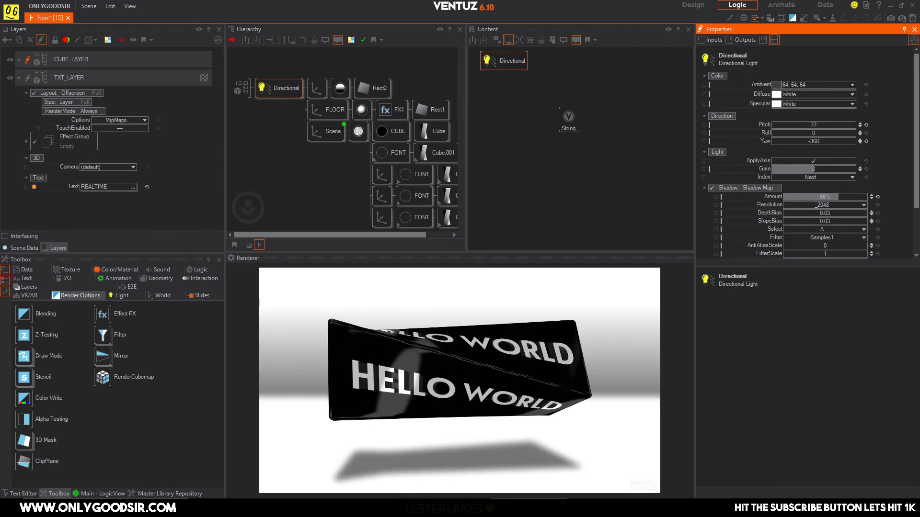